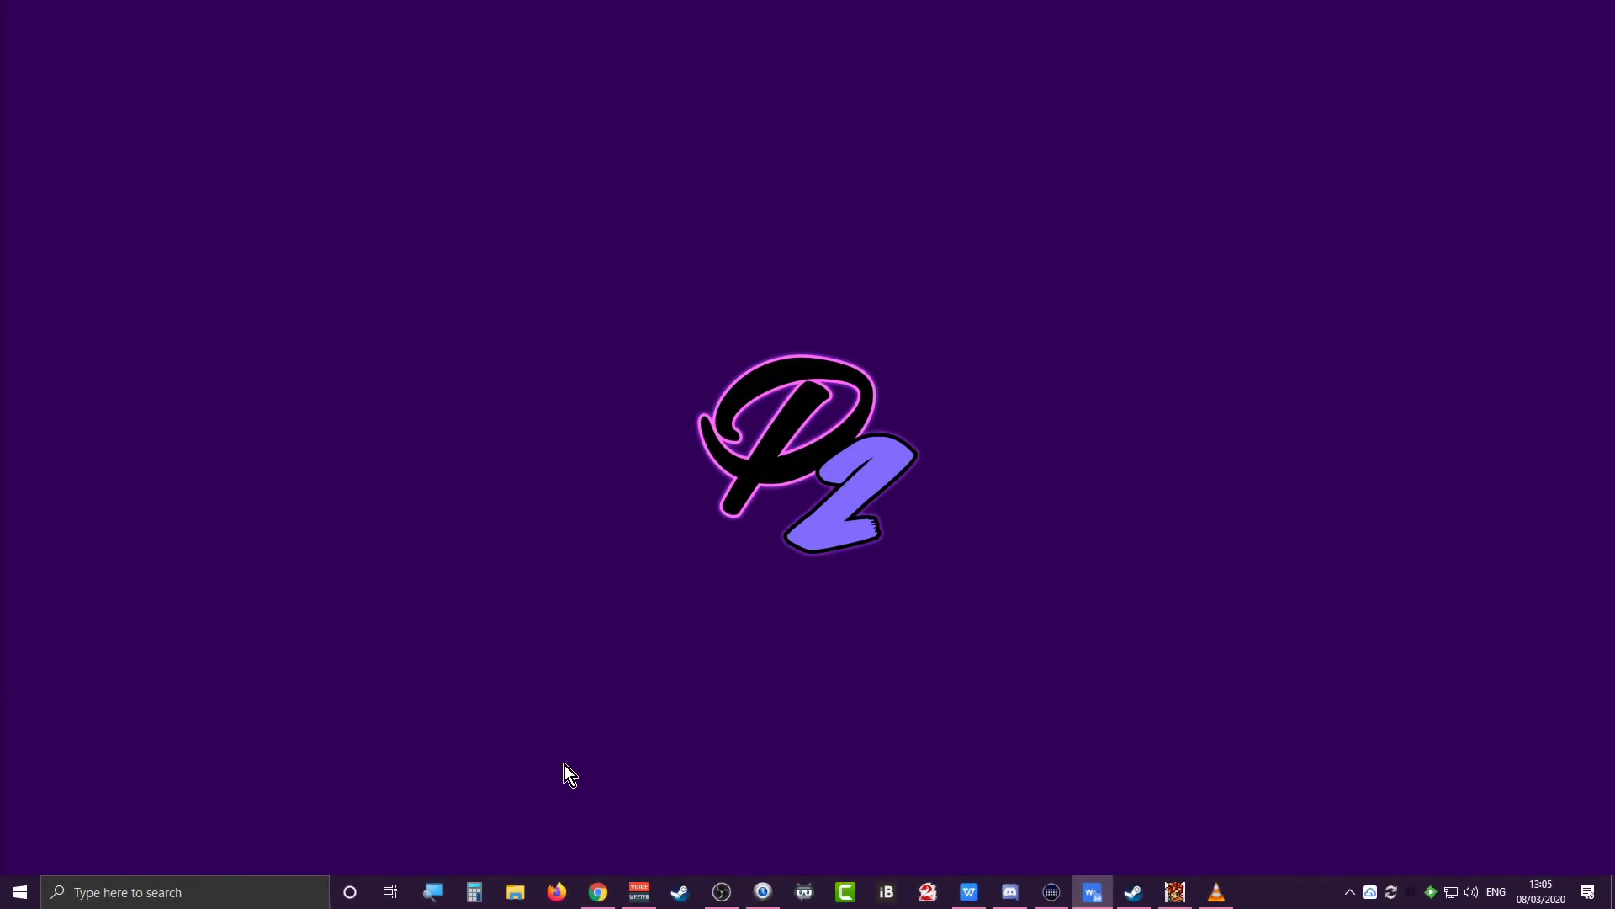
Switch to Chrome and review the Virtual Audio Cable and Voicemeeter Potato pages on the VB-Audio website
click(596, 893)
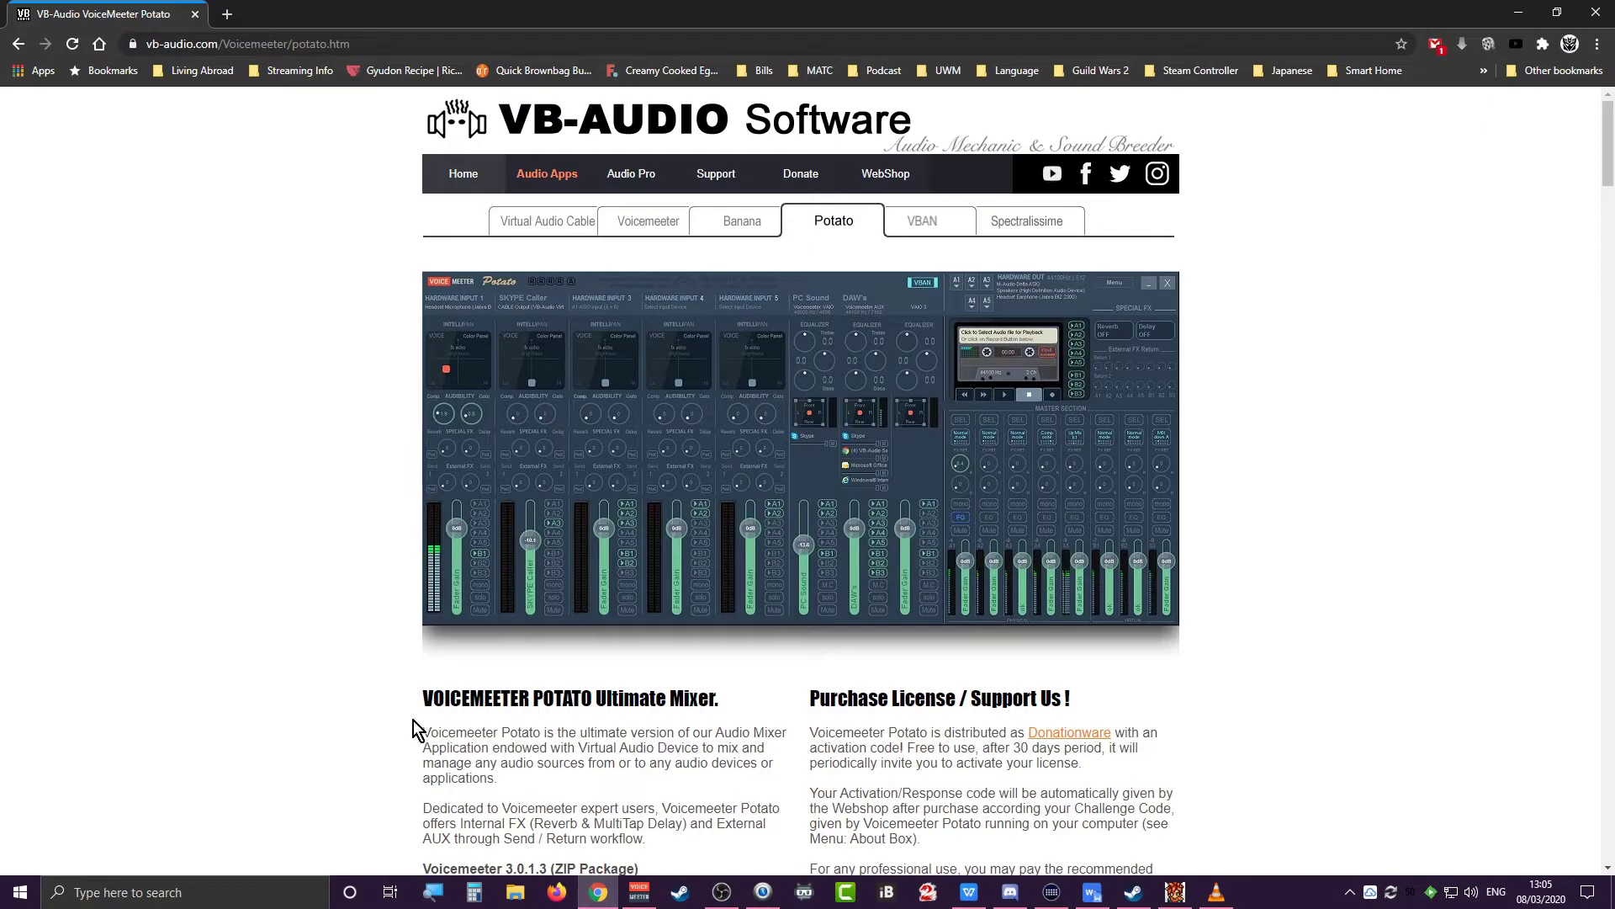
click(549, 221)
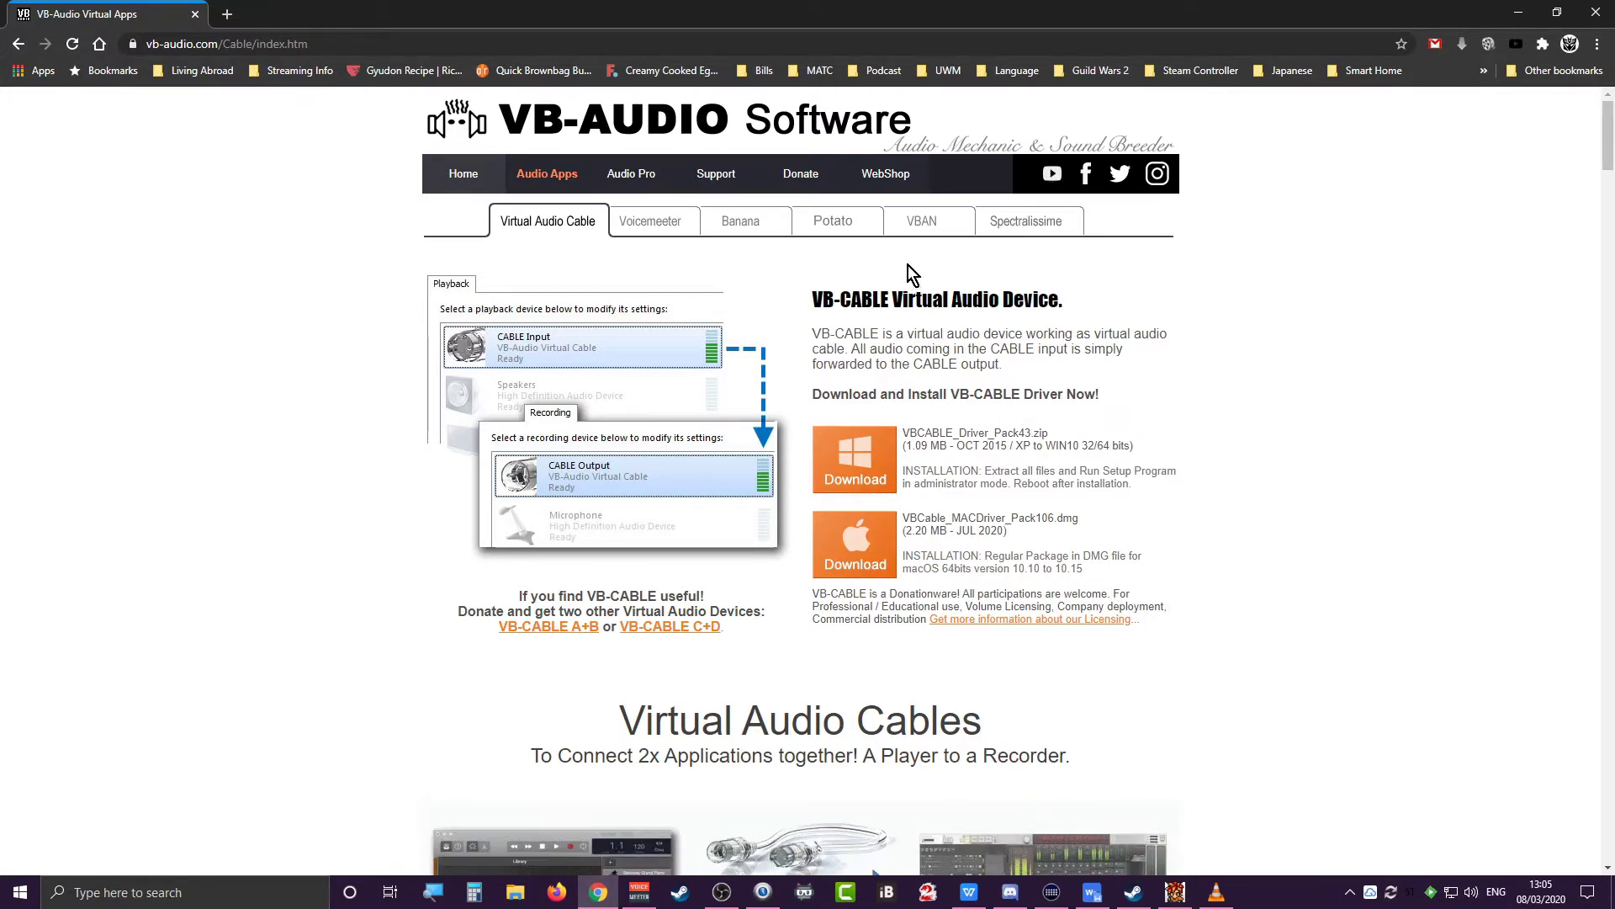
click(844, 223)
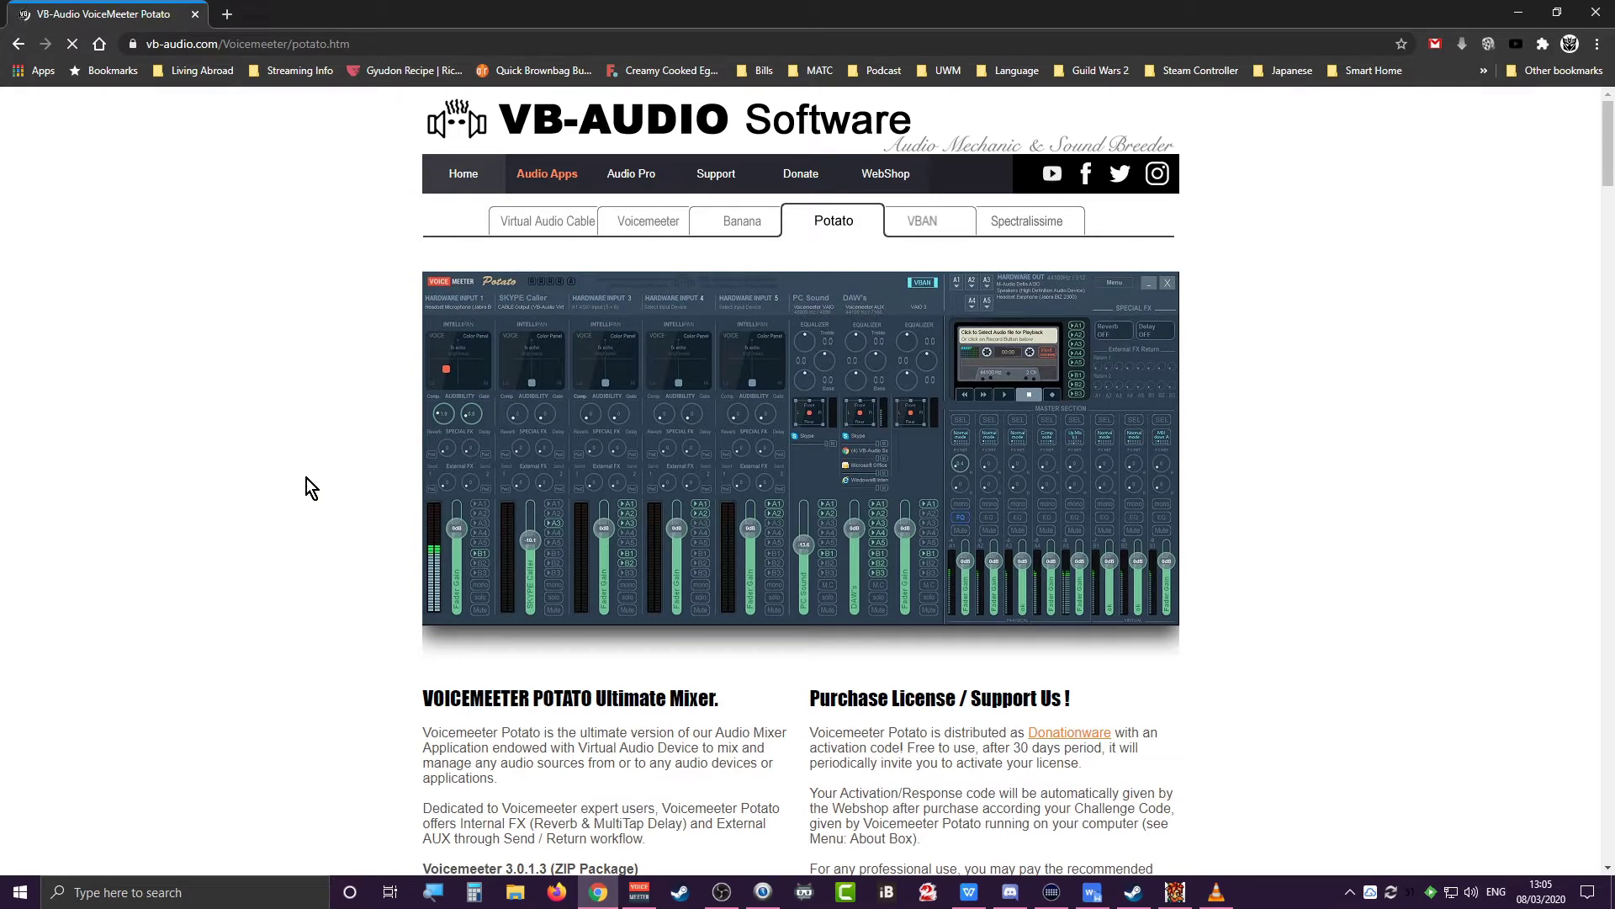
click(572, 224)
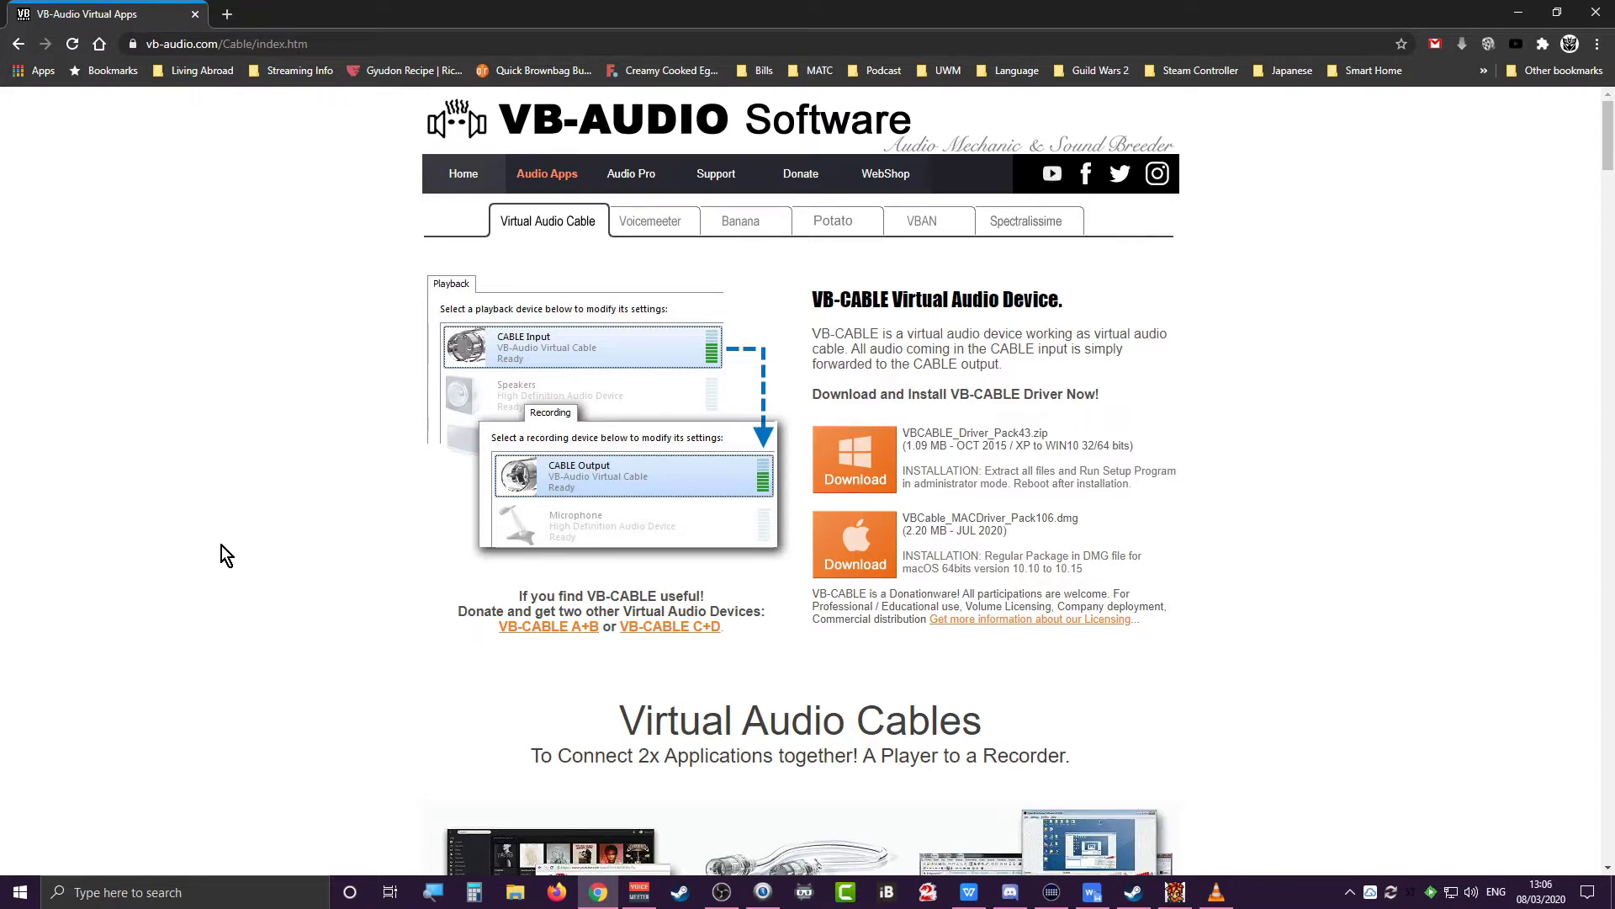
click(828, 227)
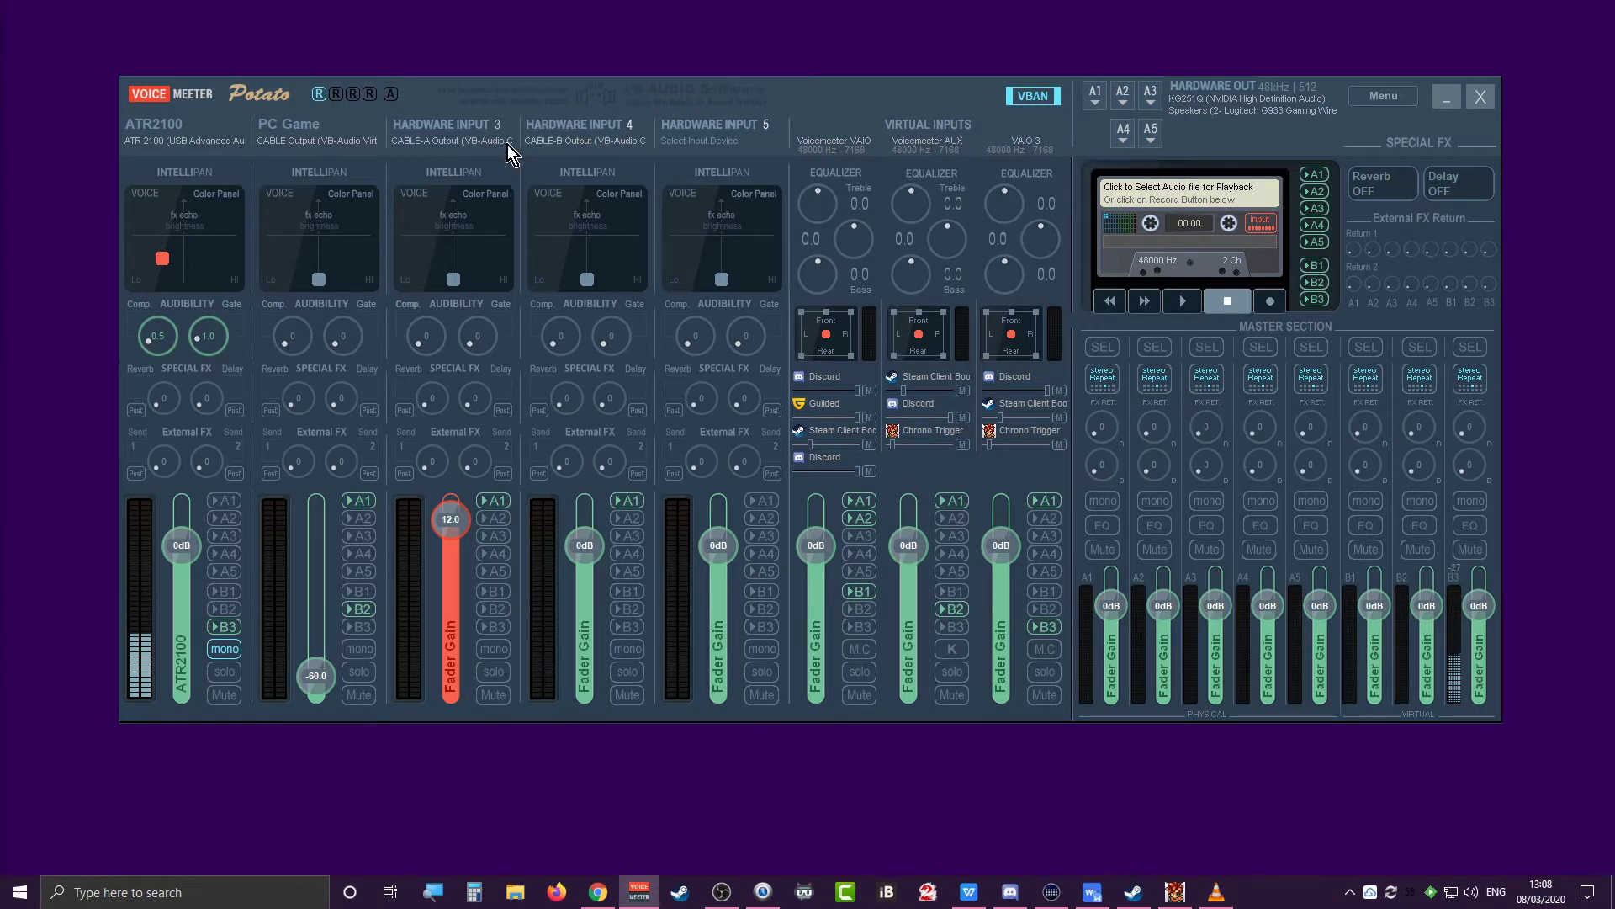
Inspect the input device choices for the PC Game channel in Voicemeeter Potato, keeping the selection, and minimize the mixer
click(335, 136)
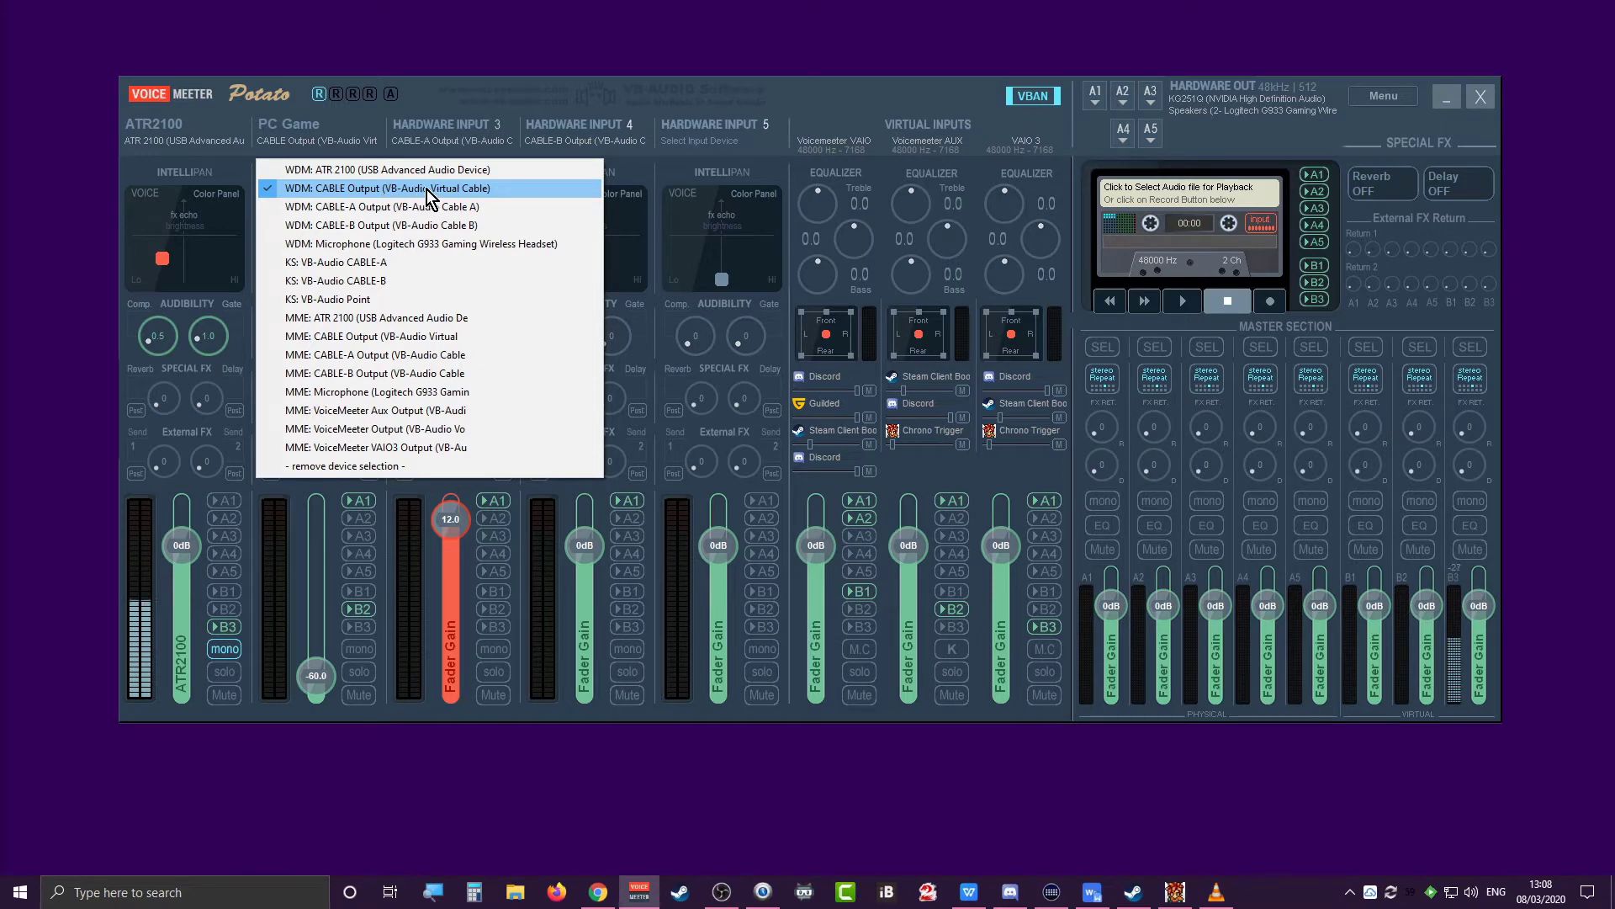
click(862, 99)
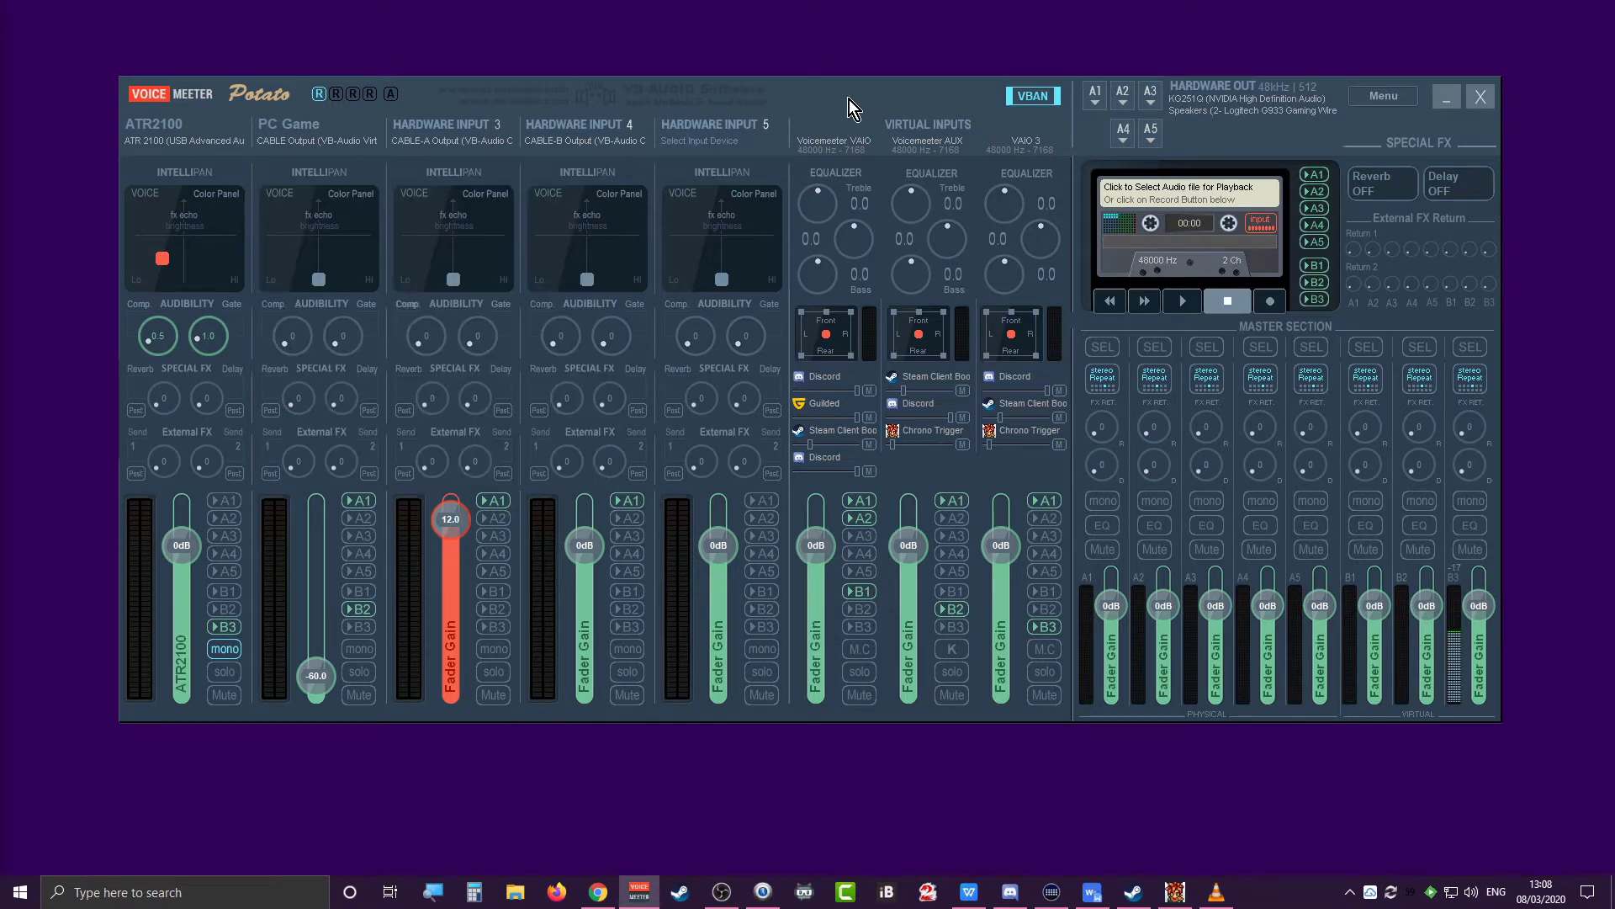
click(1446, 98)
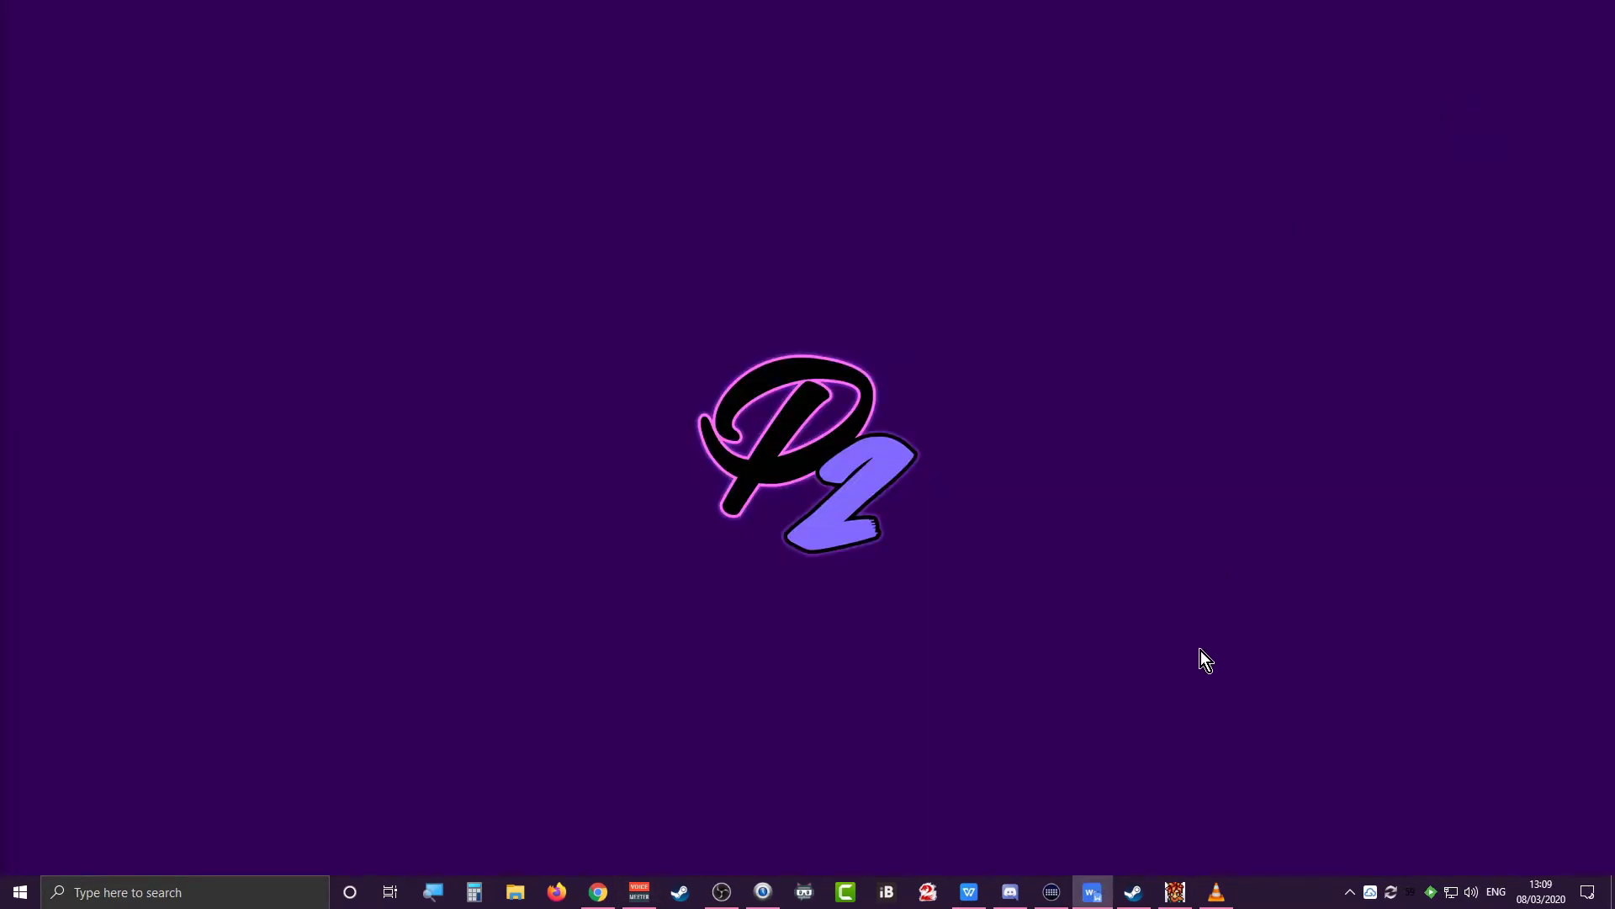
Open the Windows app volume and device preferences, inspect Chrono Trigger's output device choices without changing them, and minimize Settings
right_click(1472, 897)
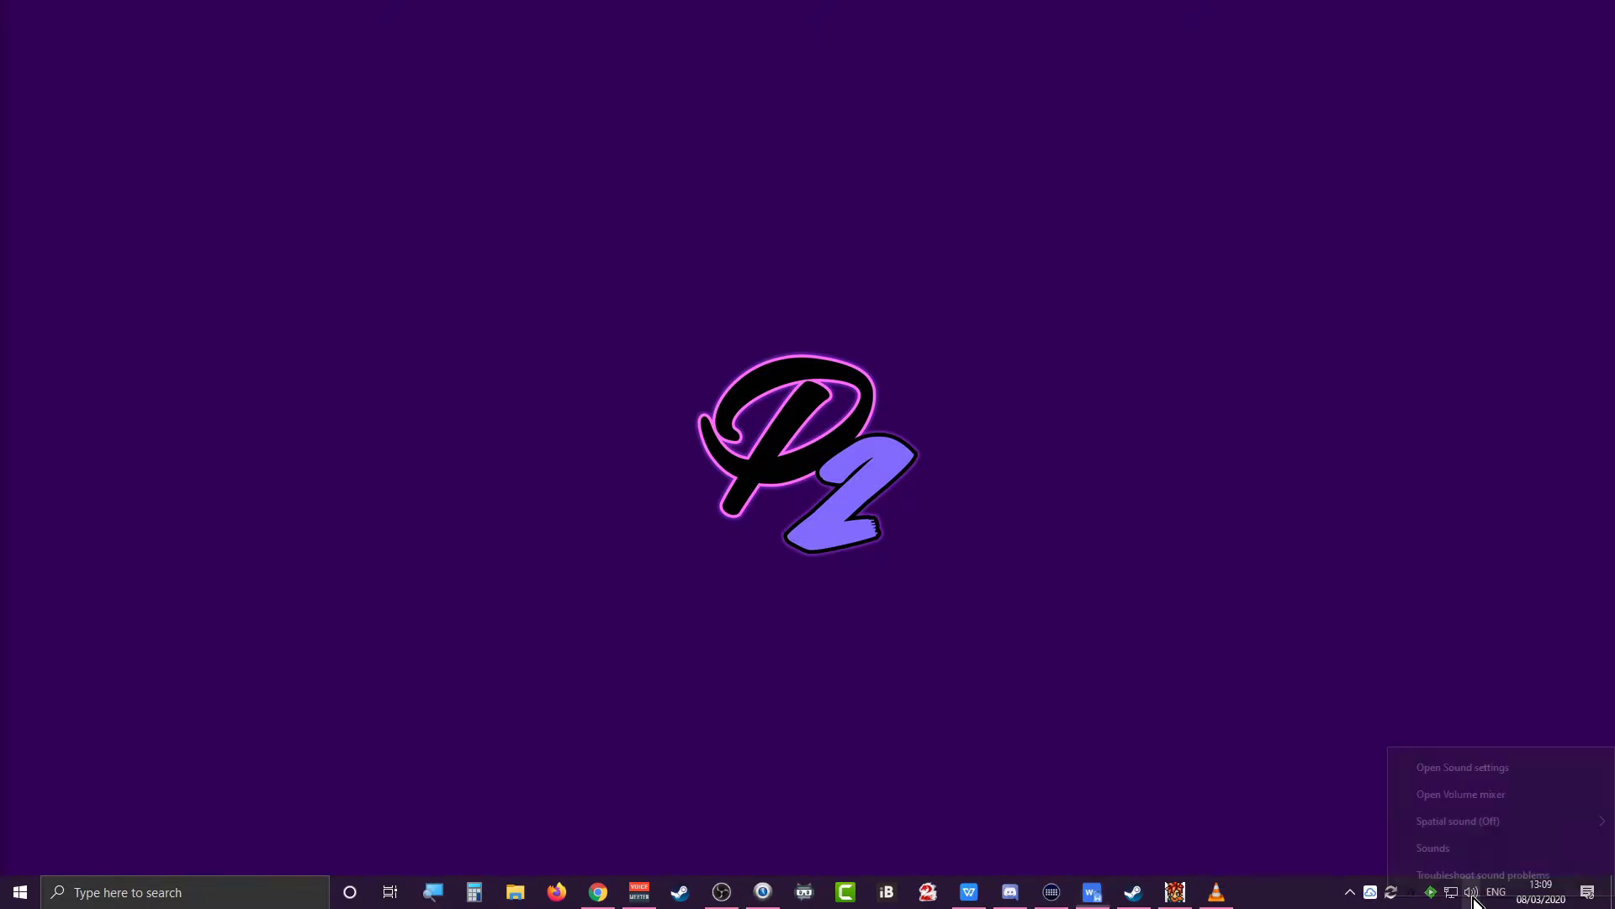
click(1522, 770)
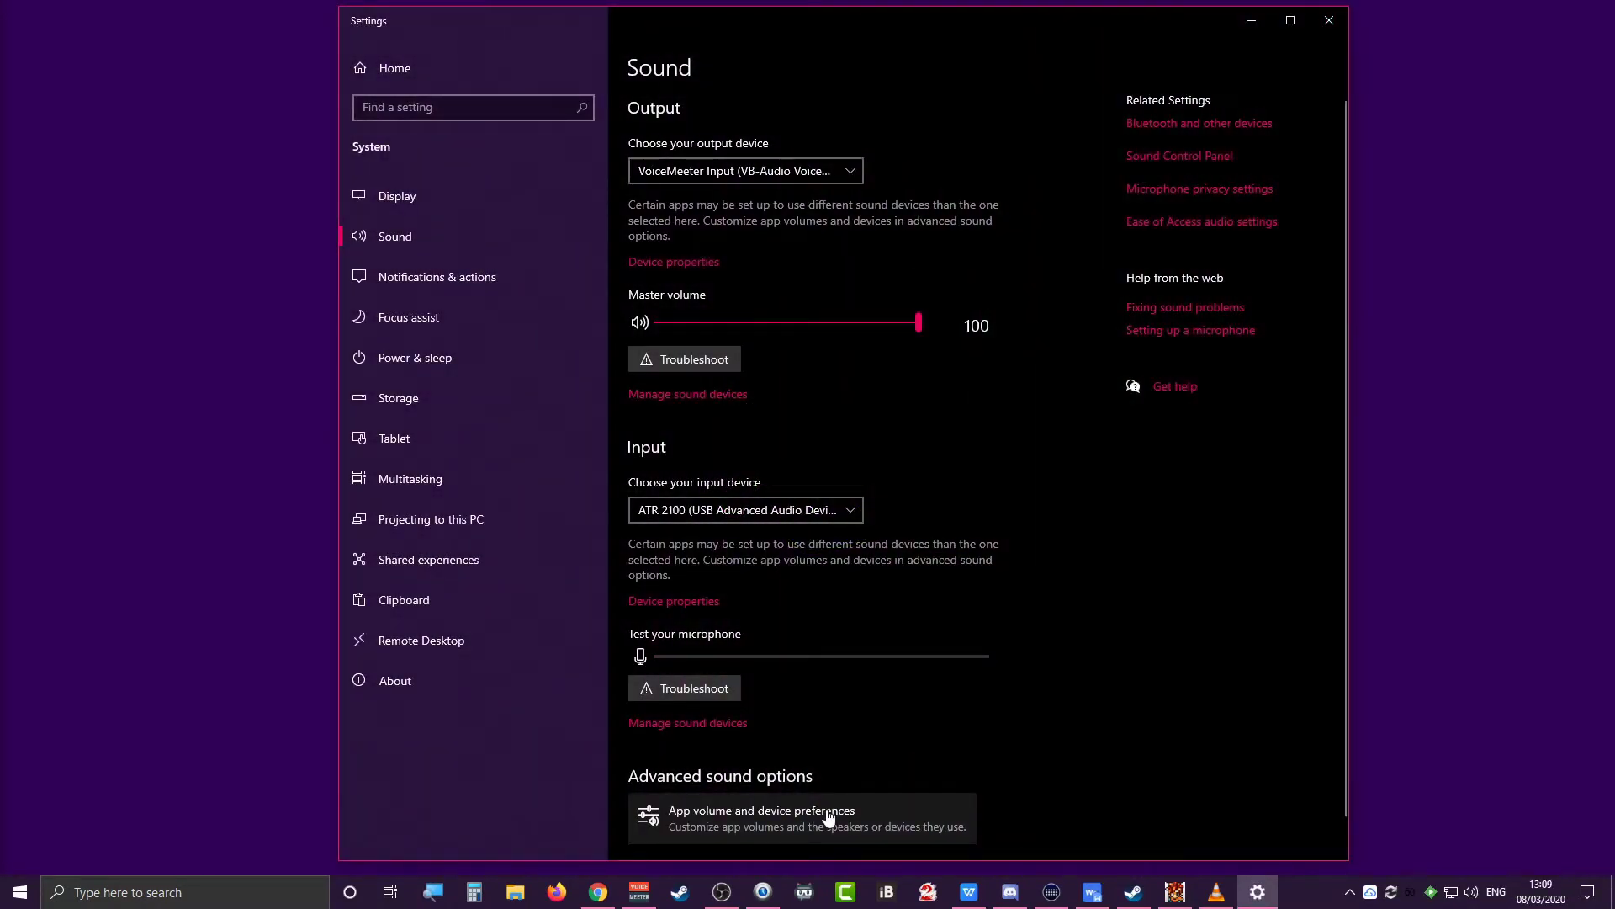
click(882, 815)
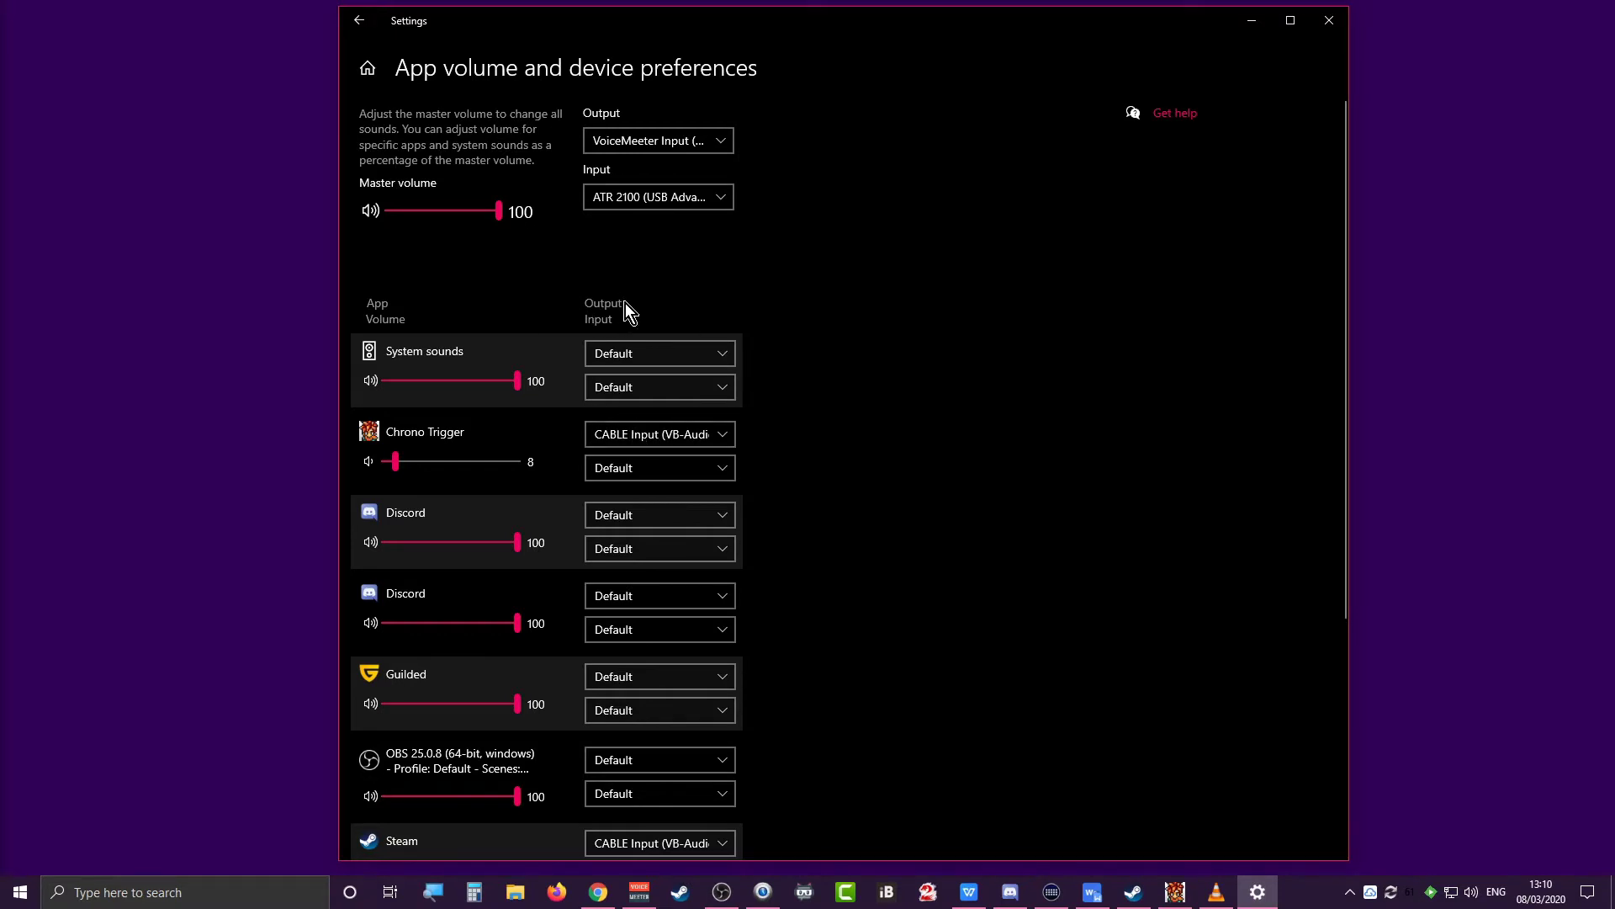
click(673, 433)
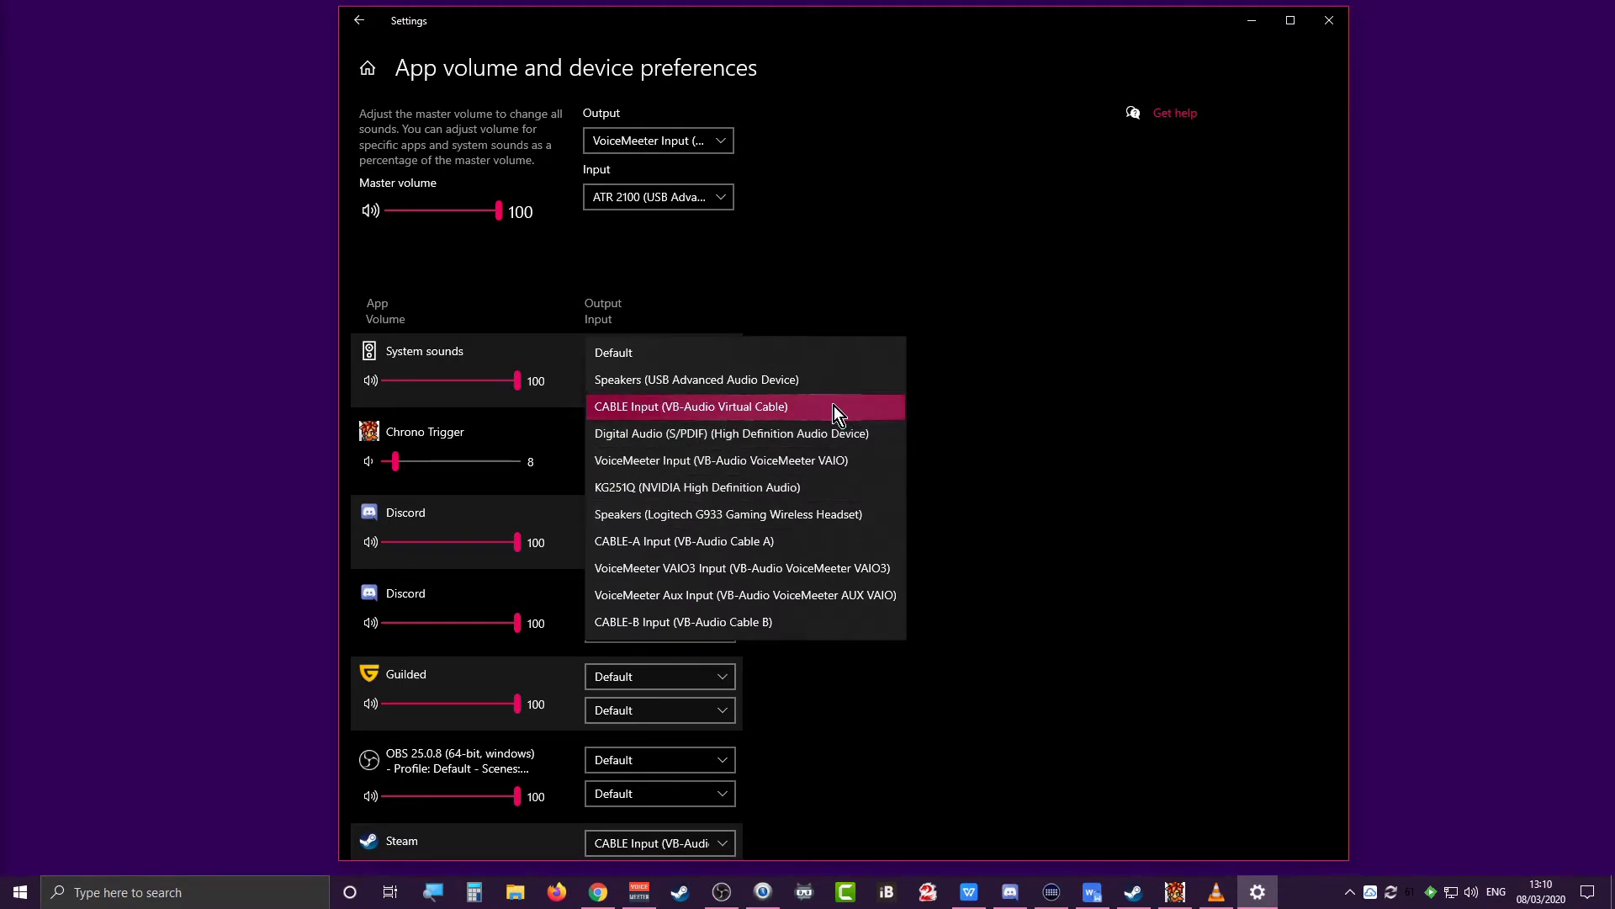
click(942, 425)
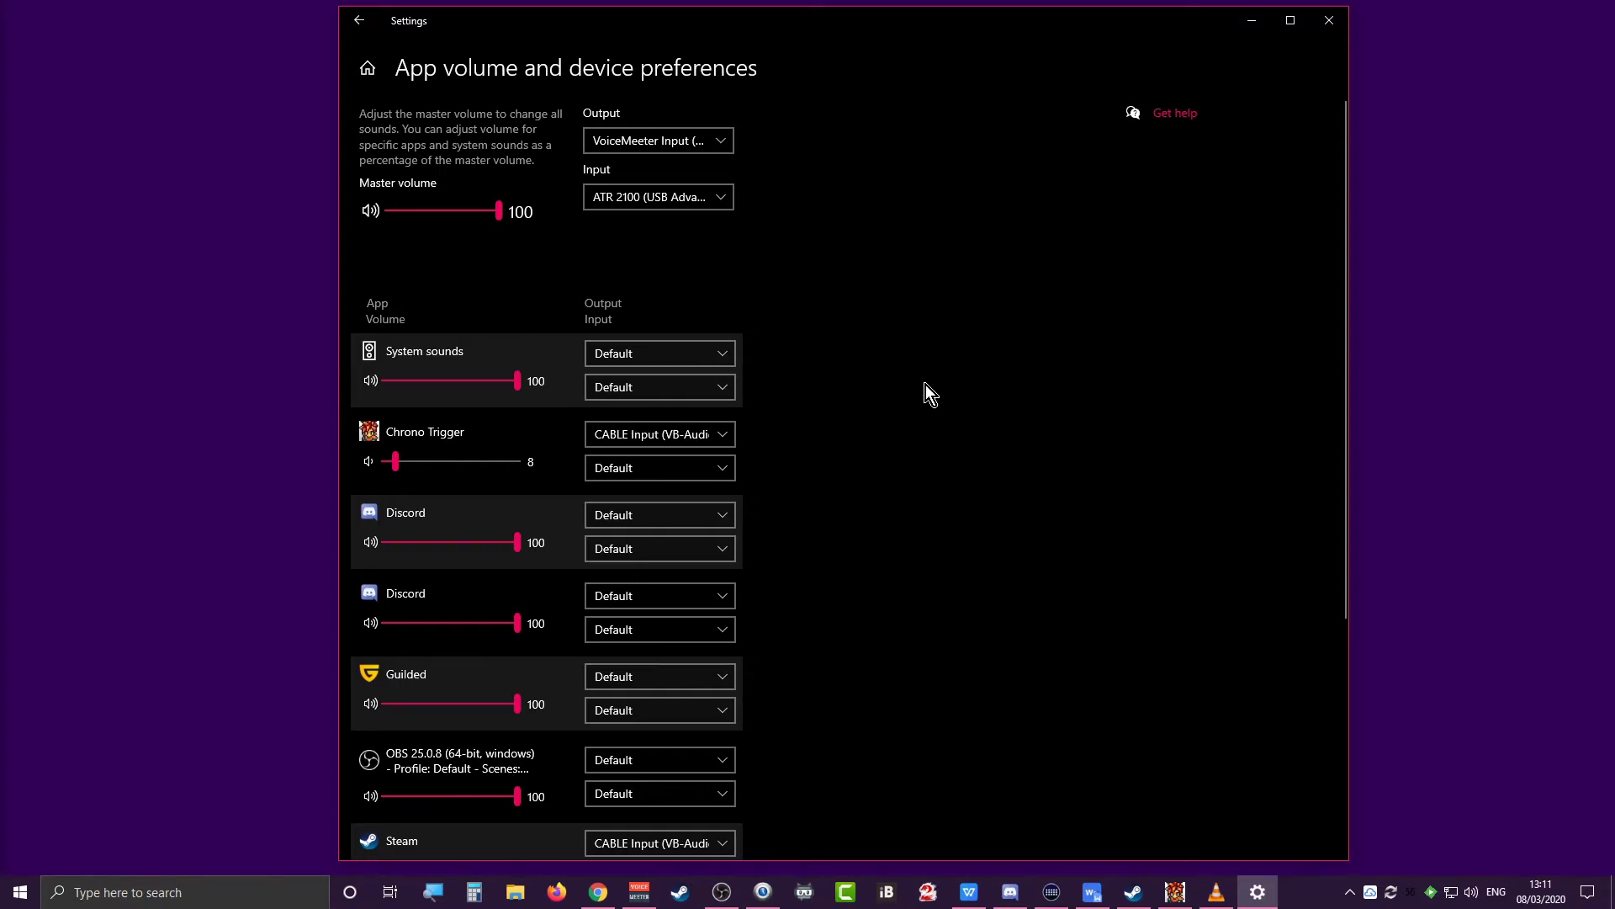
click(1250, 22)
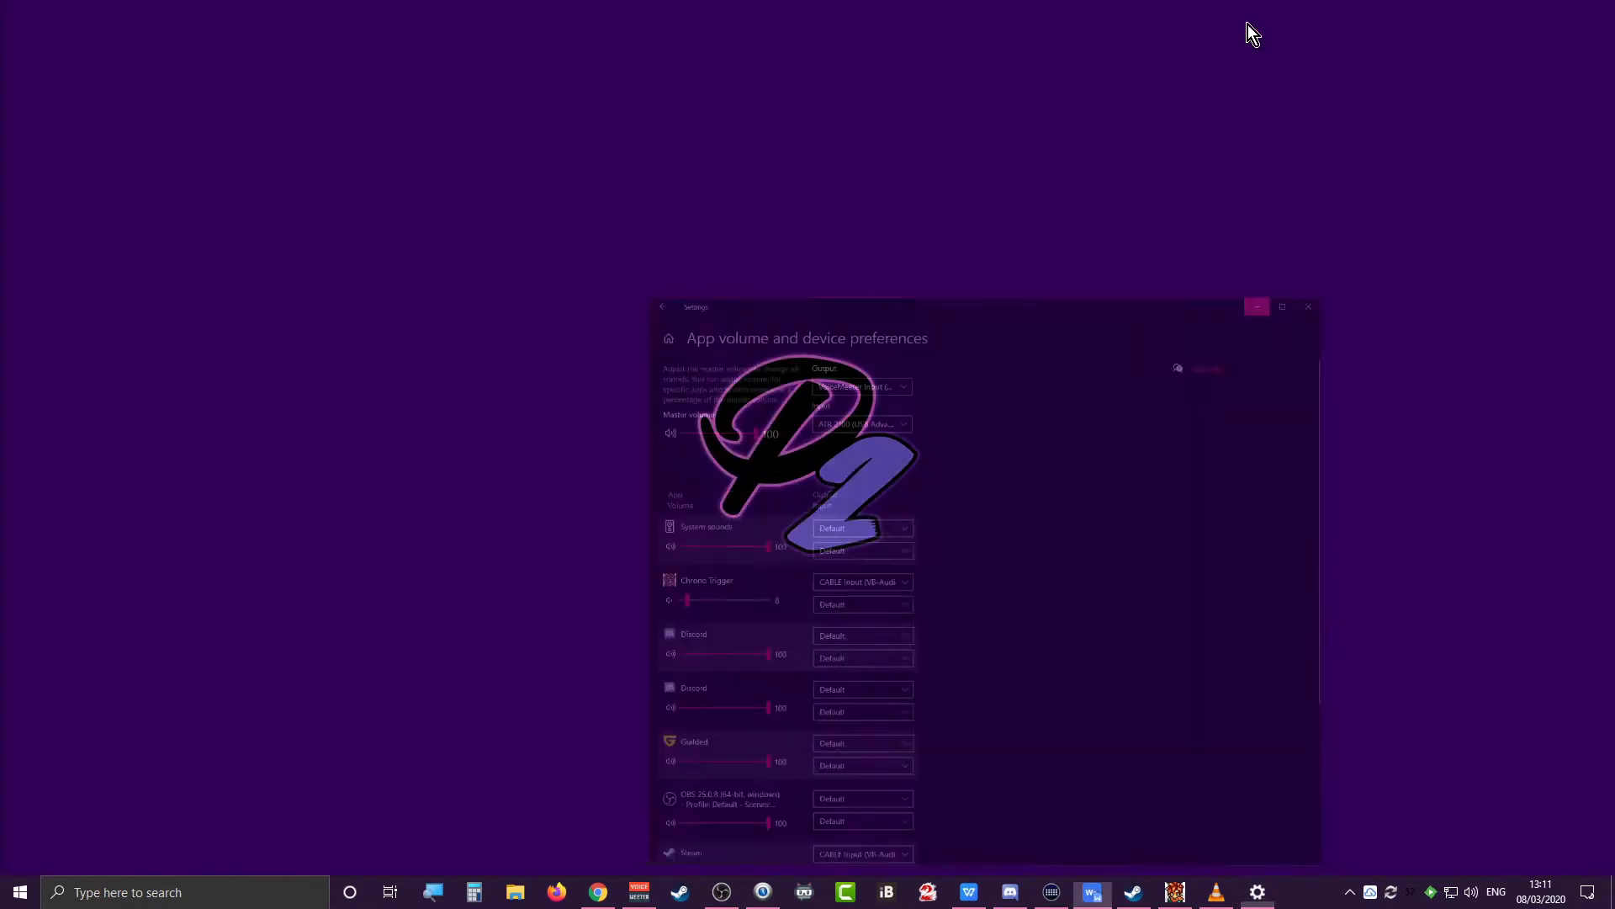
Switch to Voicemeeter and check the A1 hardware output device choices and the Windows default playback device
click(640, 892)
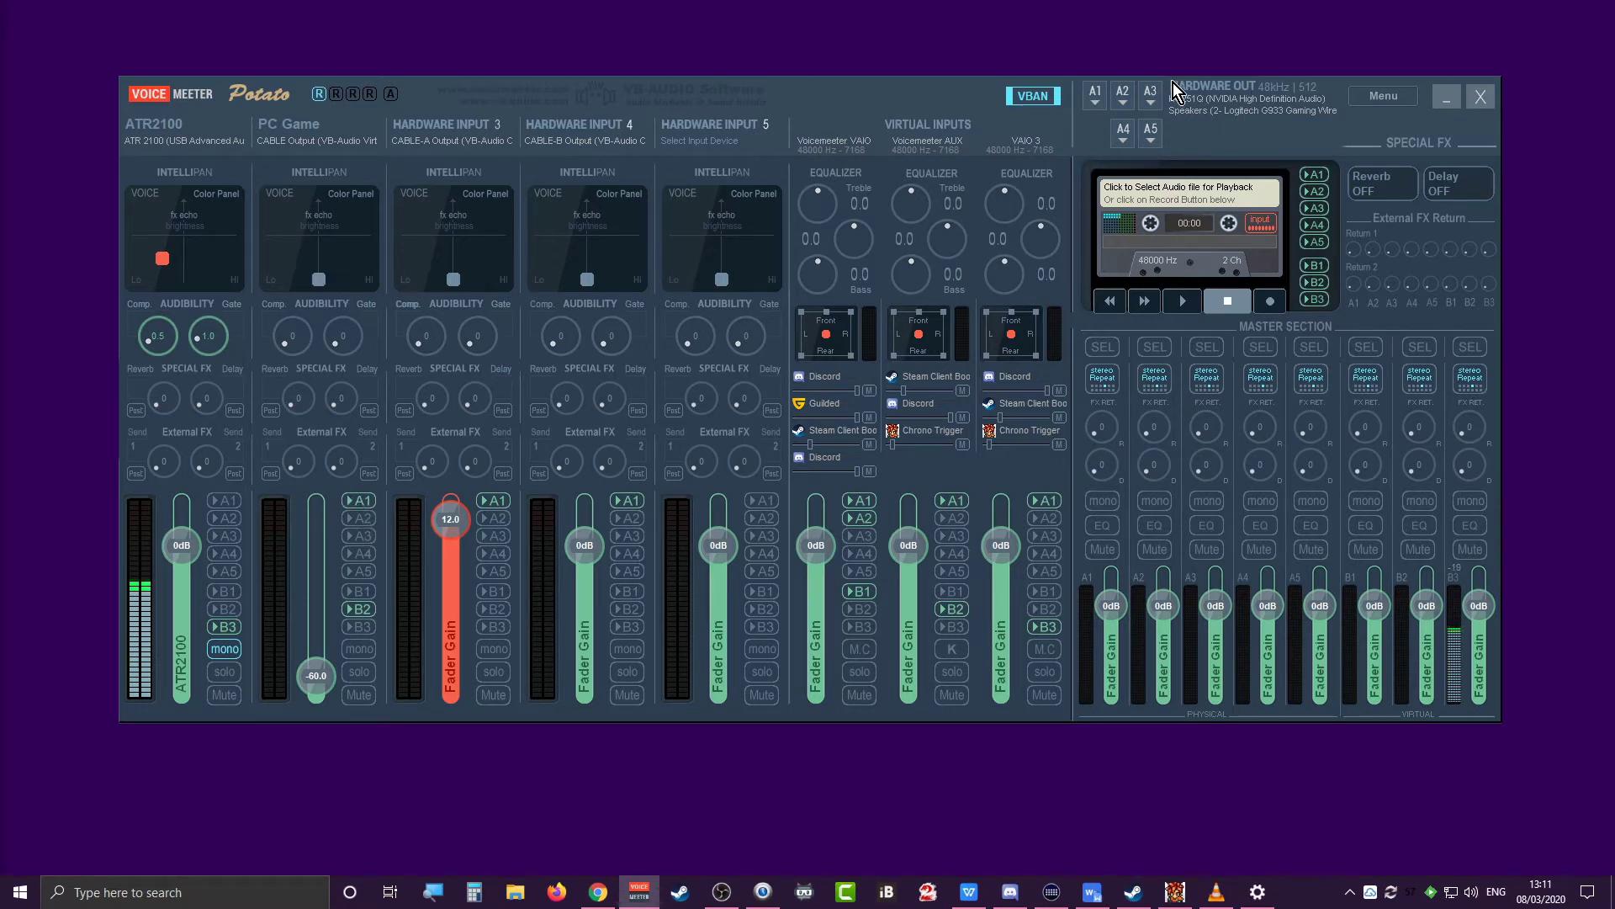
click(1094, 93)
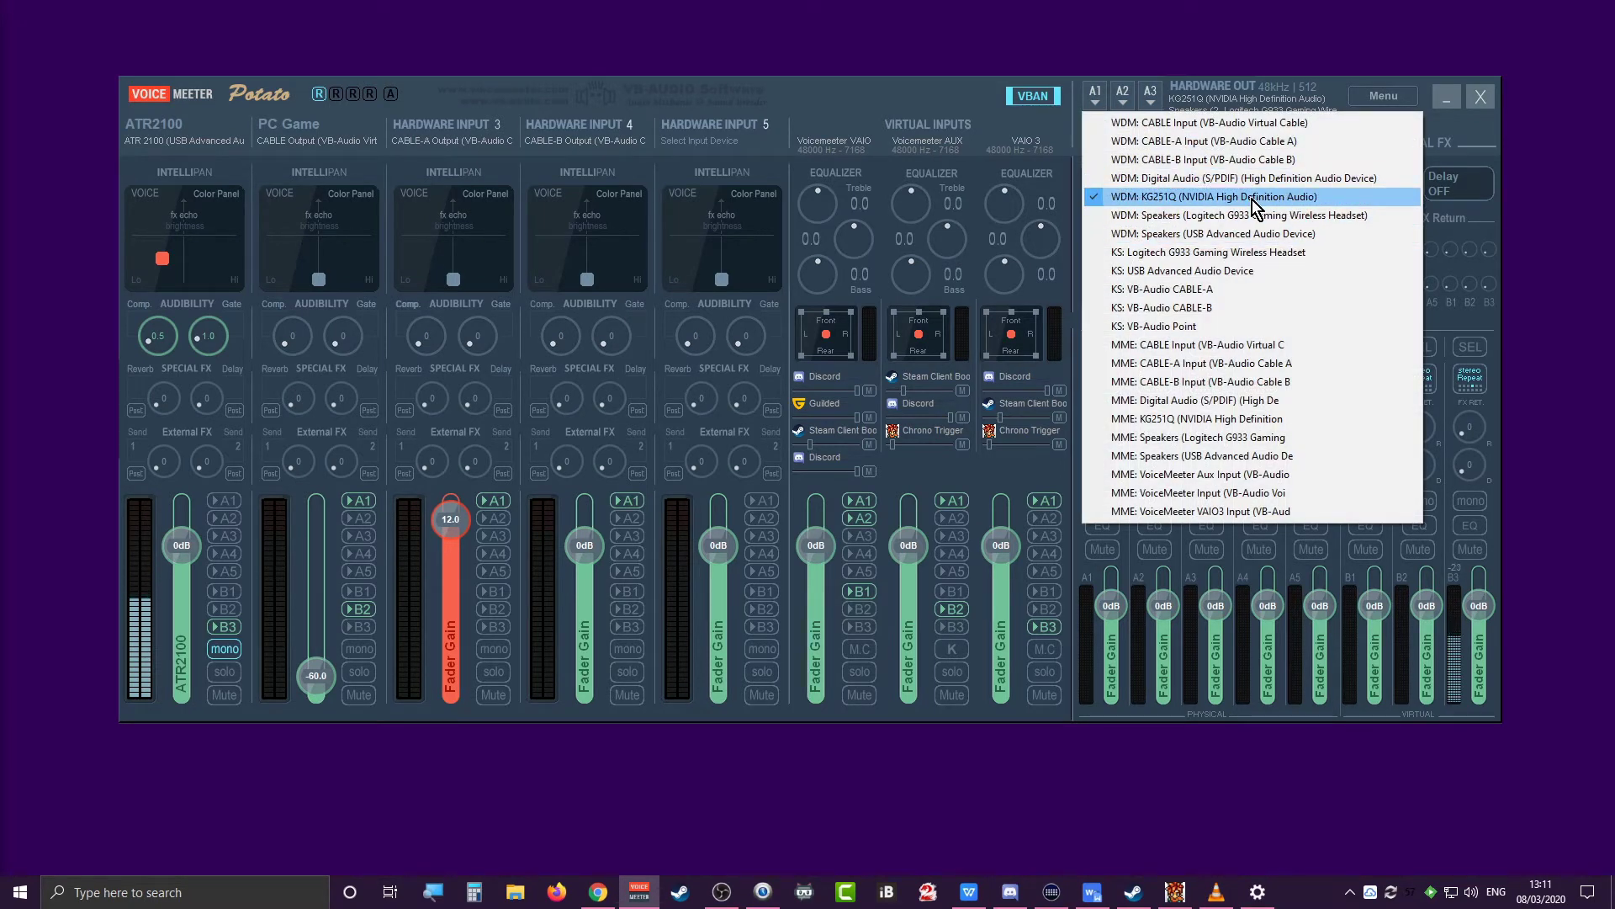
click(946, 89)
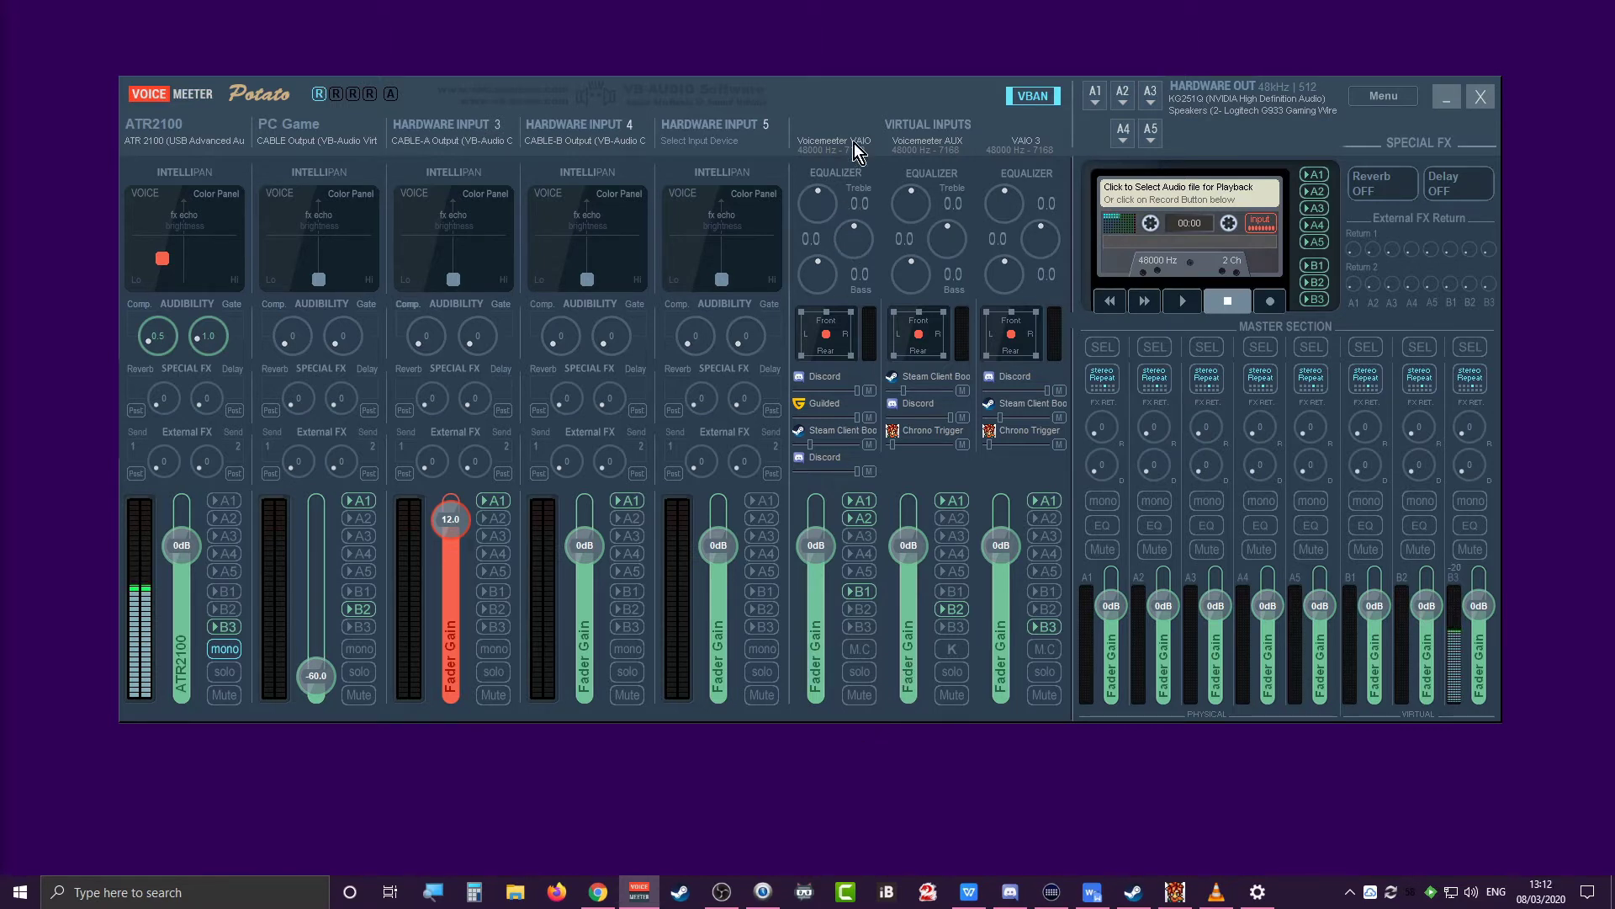
click(1472, 893)
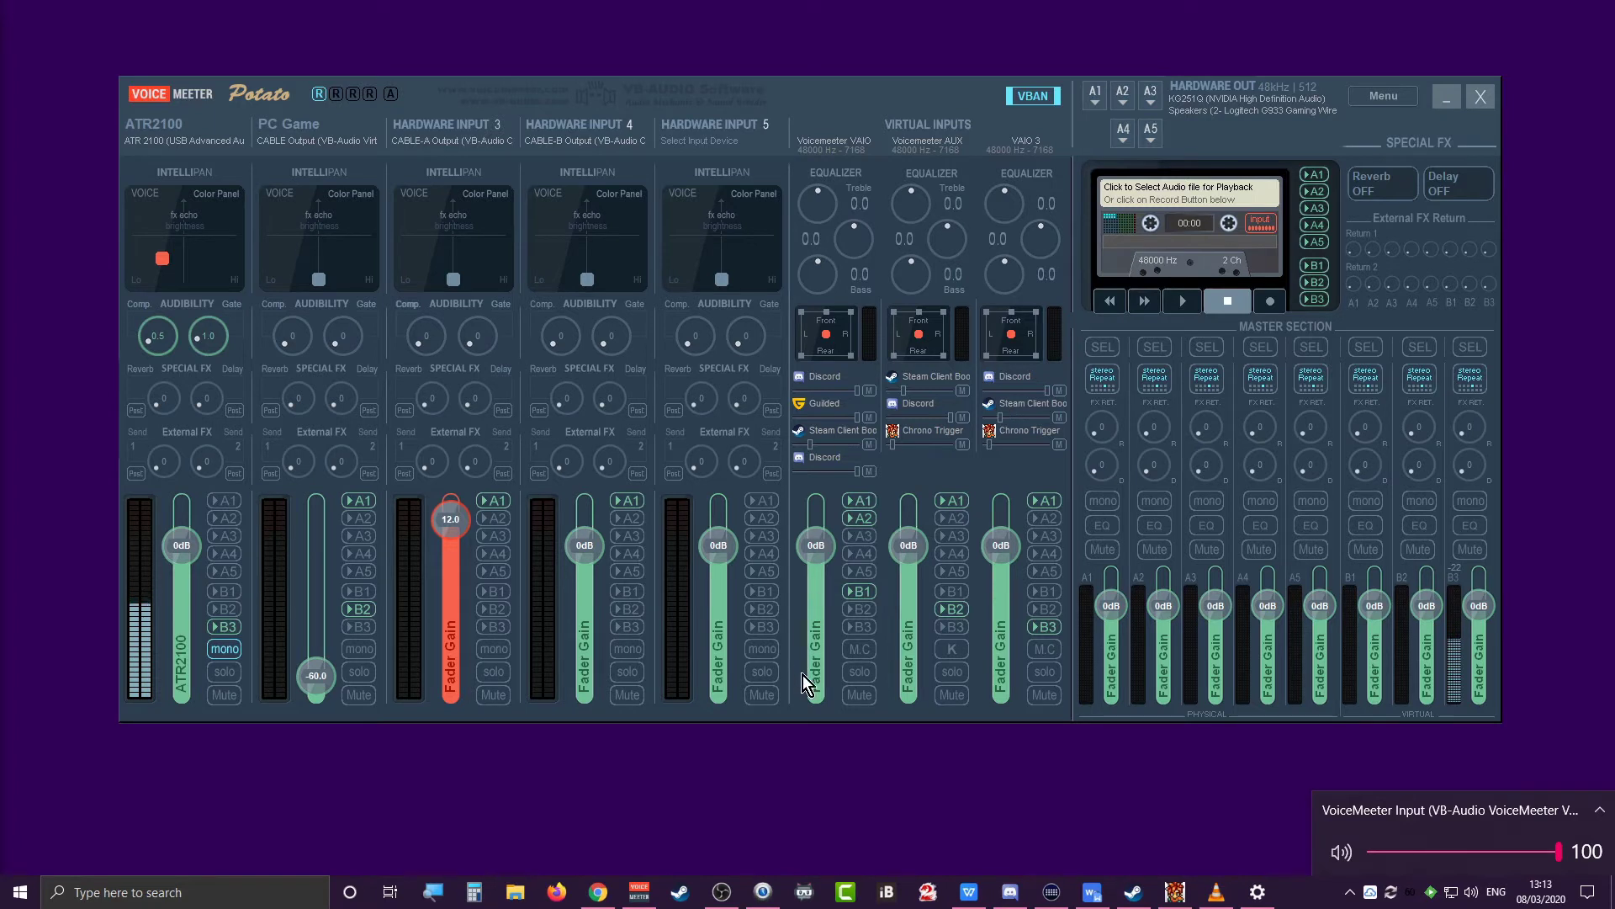
click(830, 688)
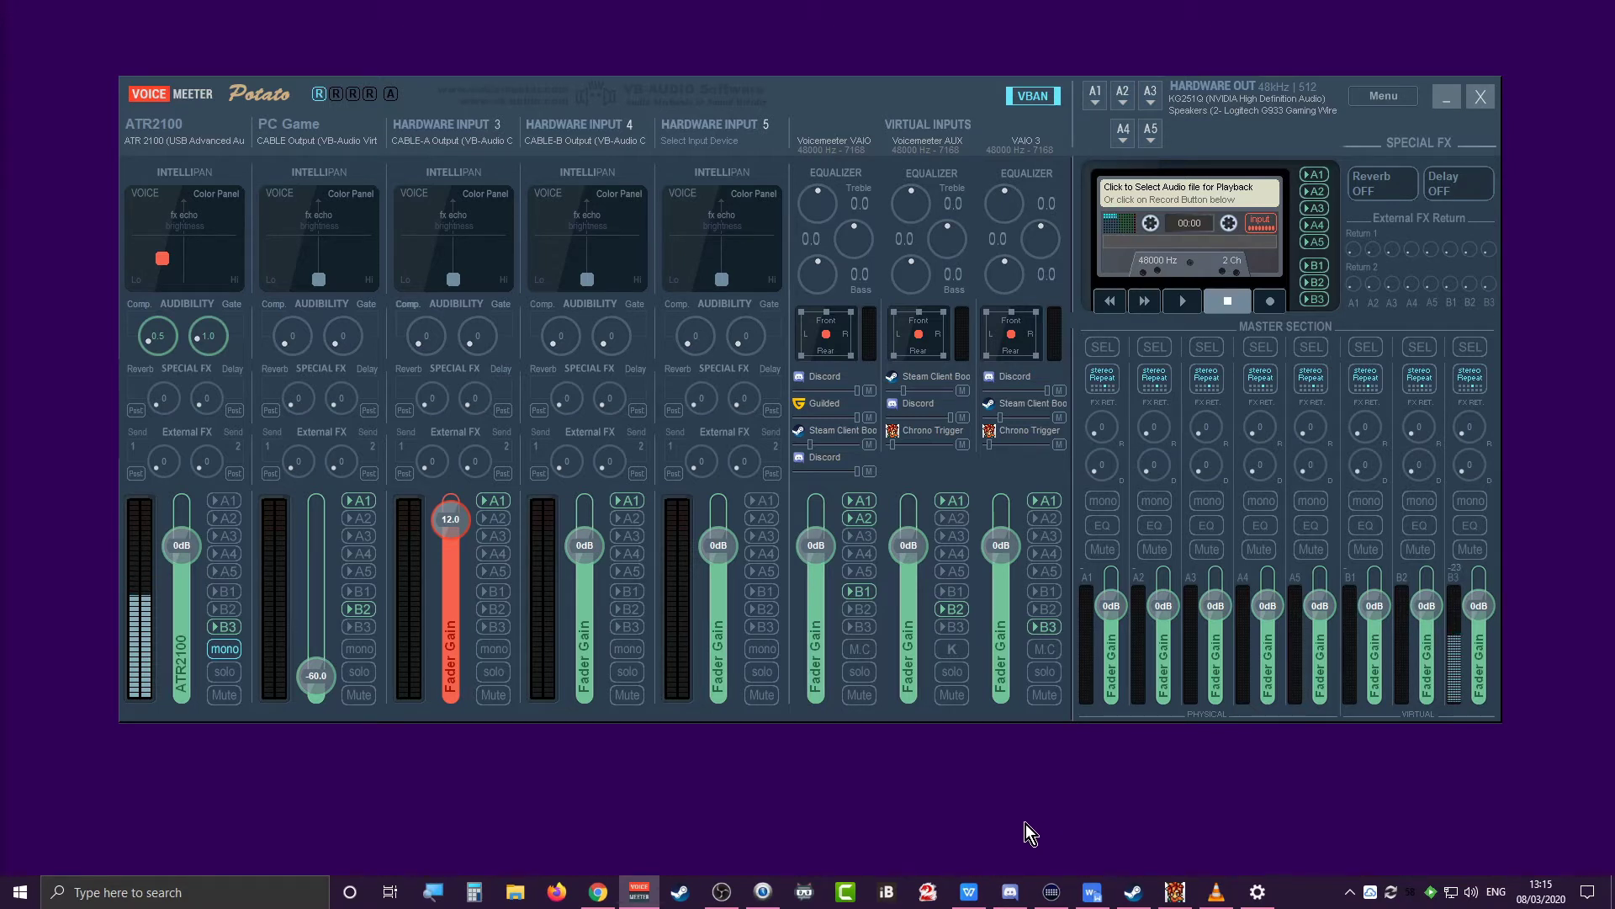
Start playing Wild Pogo (long).mp3 in VLC and show the Chrono Trigger window, moved clear of the PC Game fader
click(1225, 905)
click(52, 424)
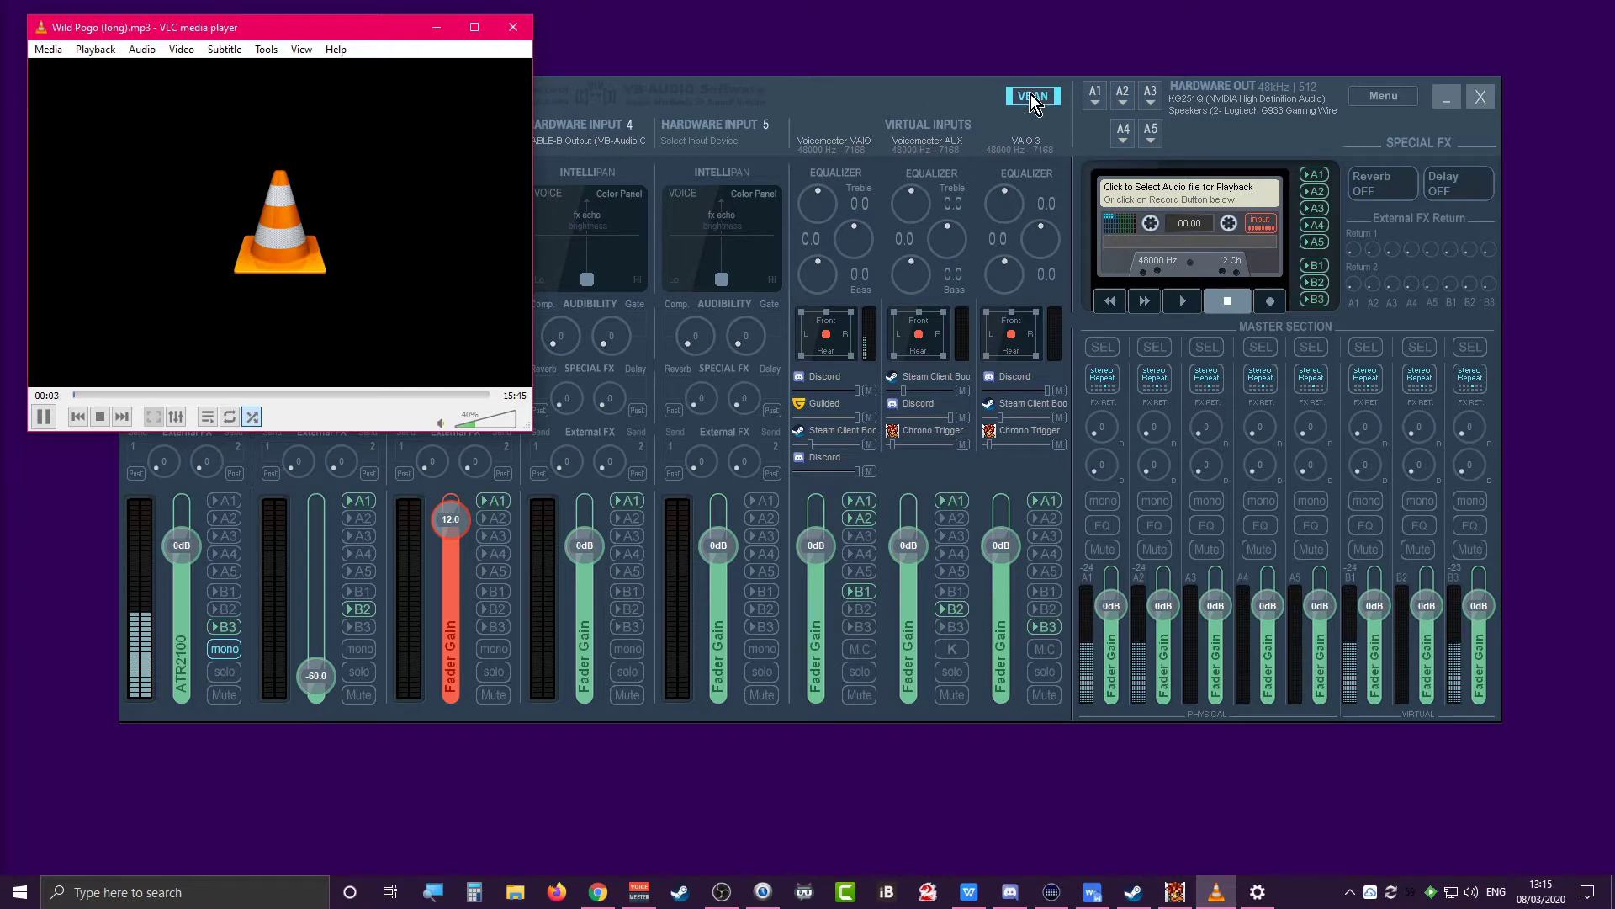
click(1175, 894)
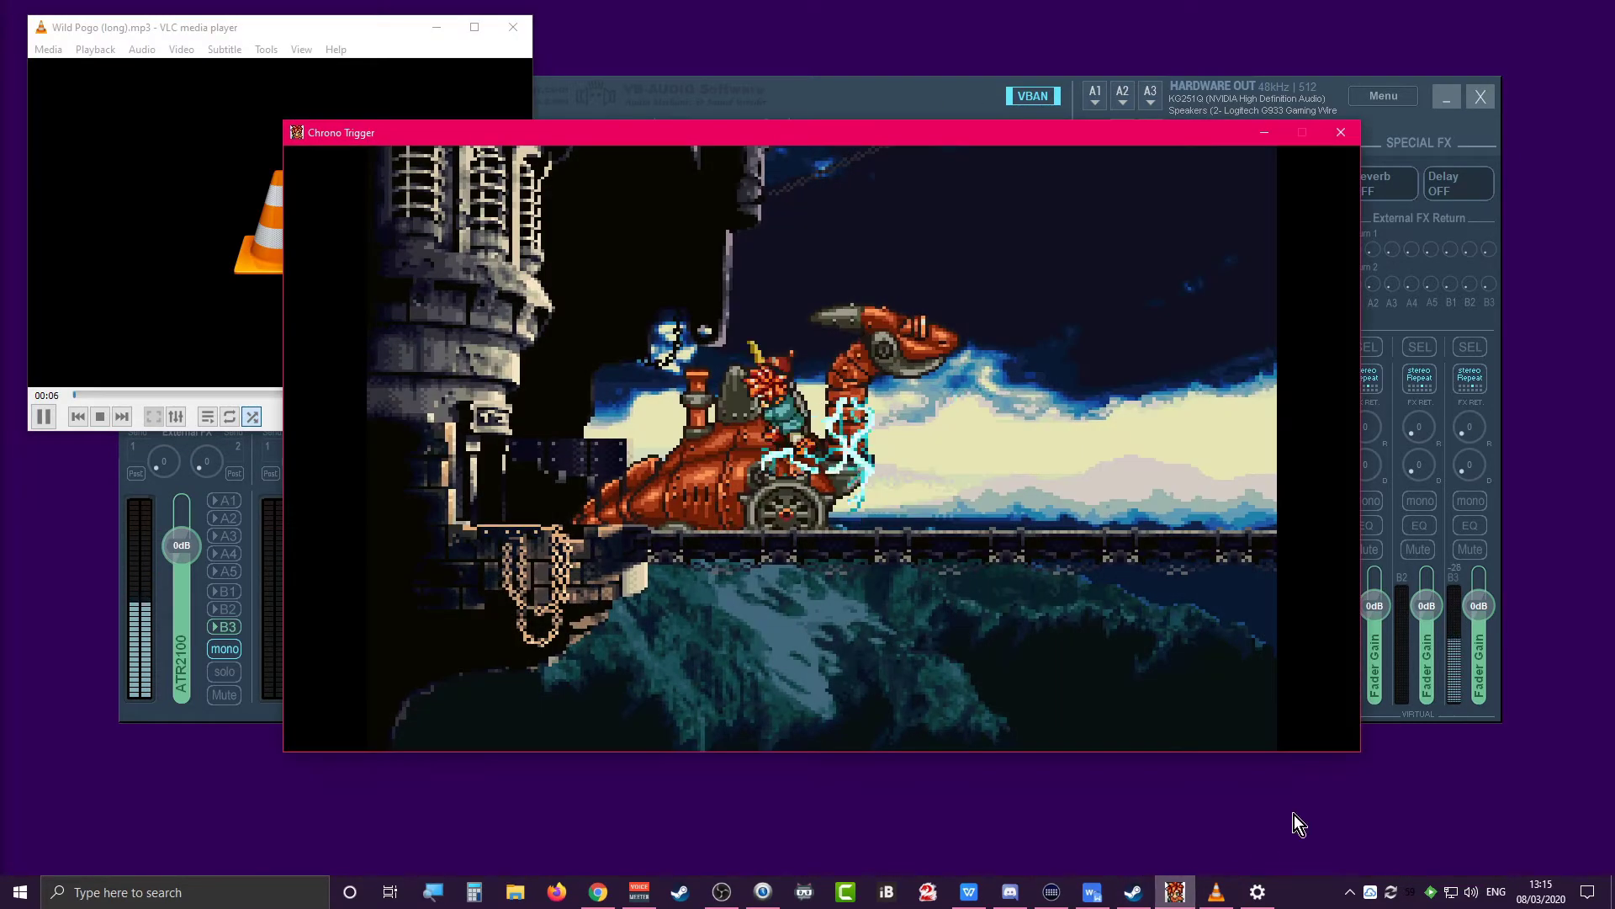
drag(895, 148, 1118, 241)
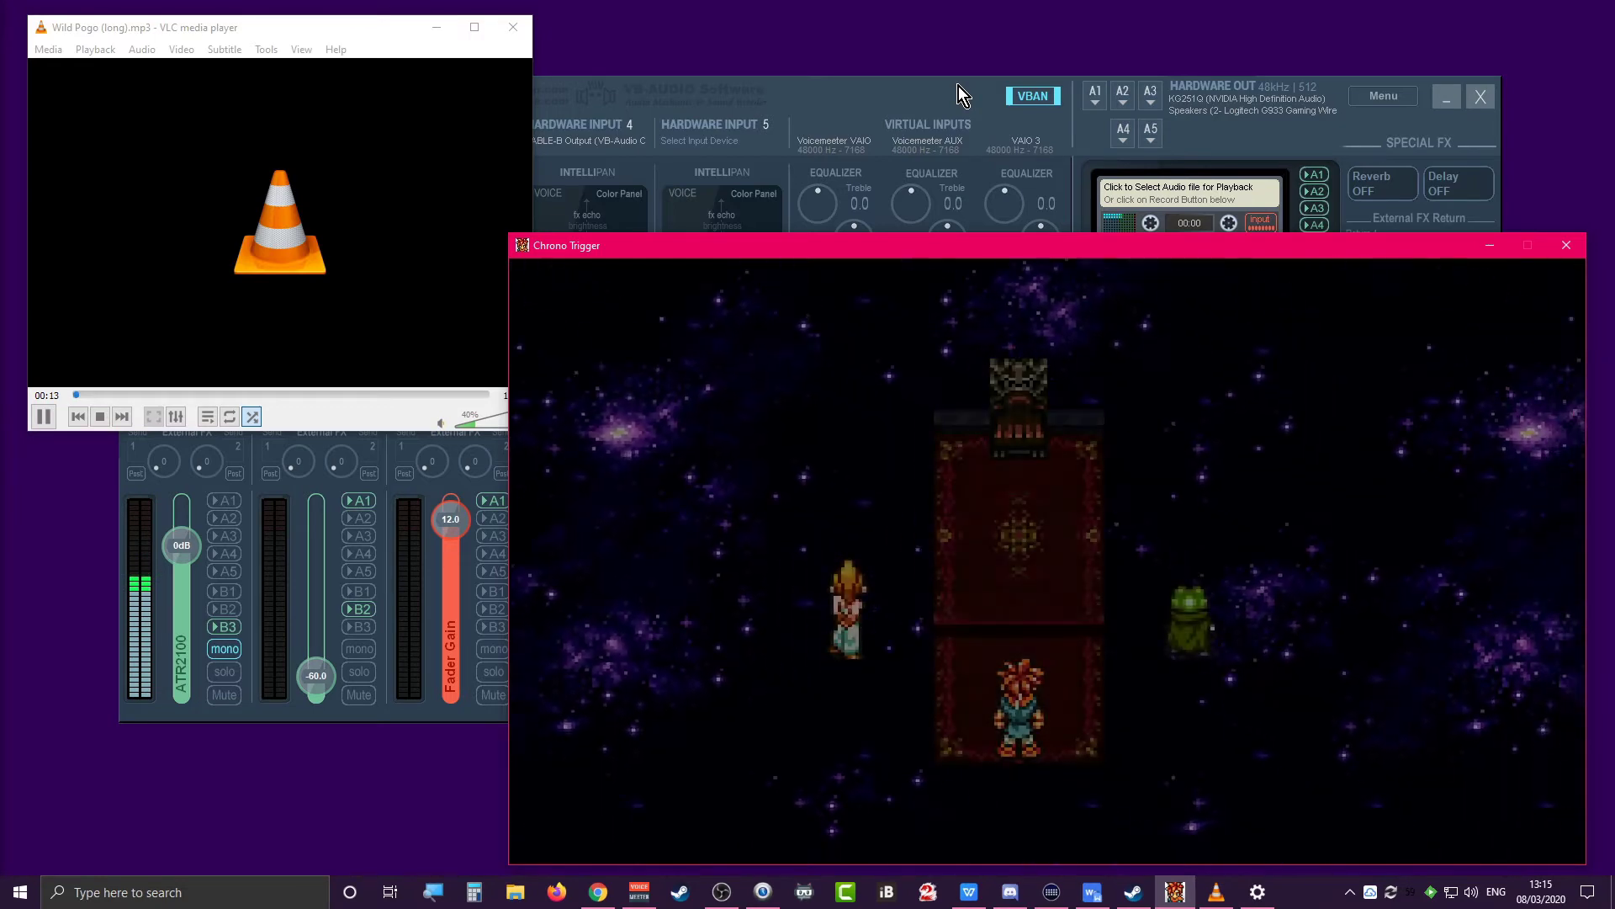
Raise the PC Game channel's fader gain to 12.0 dB
drag(326, 668, 305, 663)
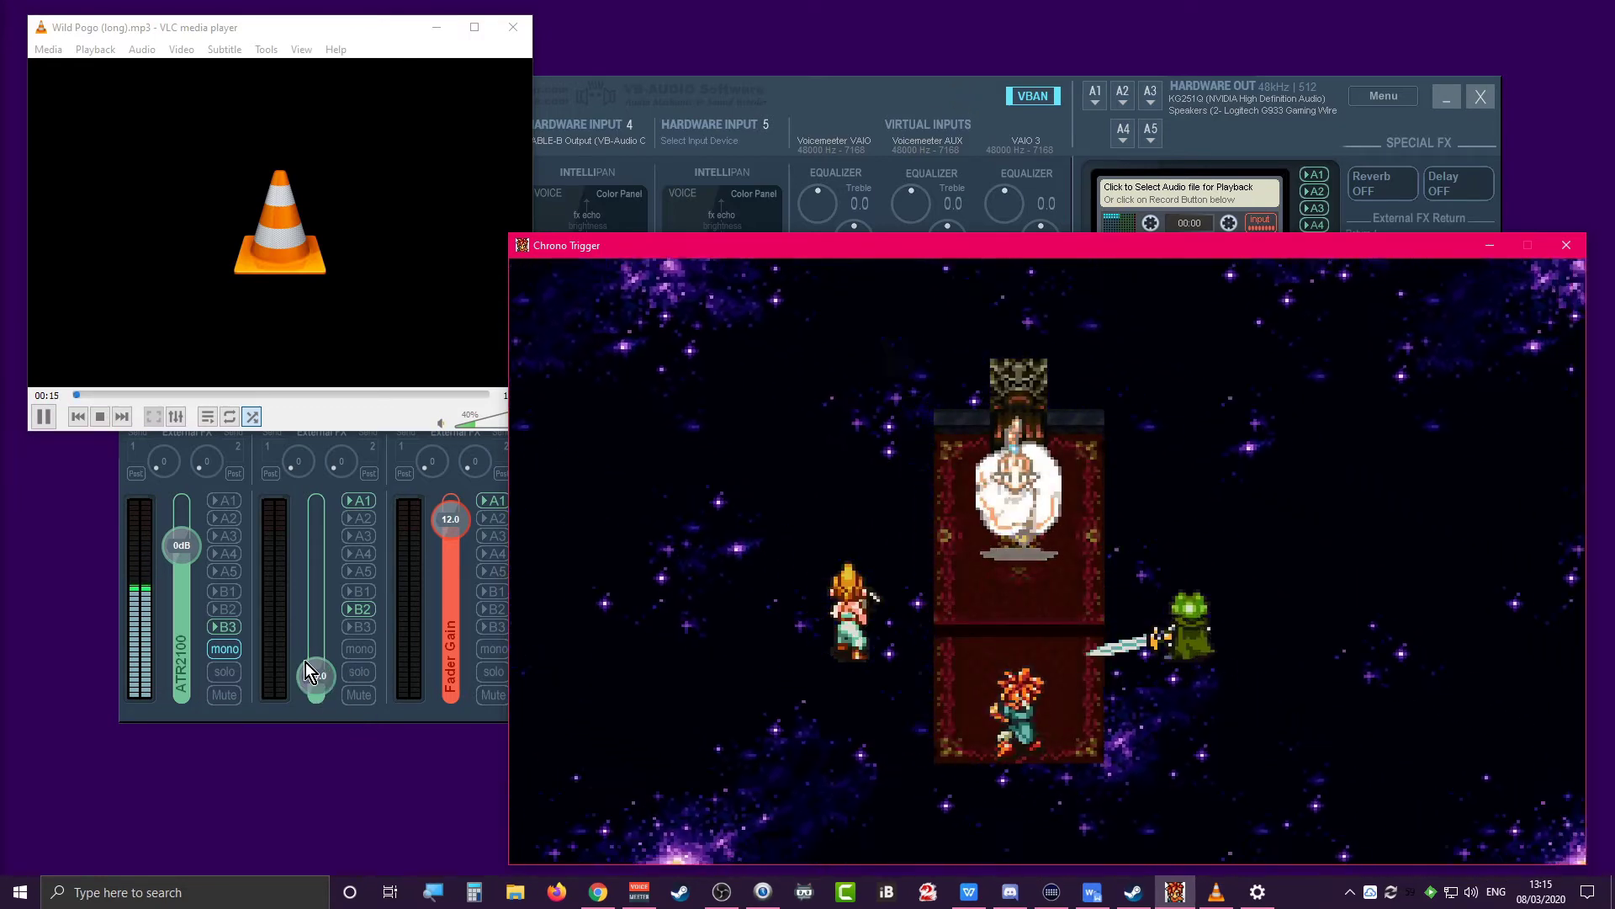
scroll(317, 680, up, 11)
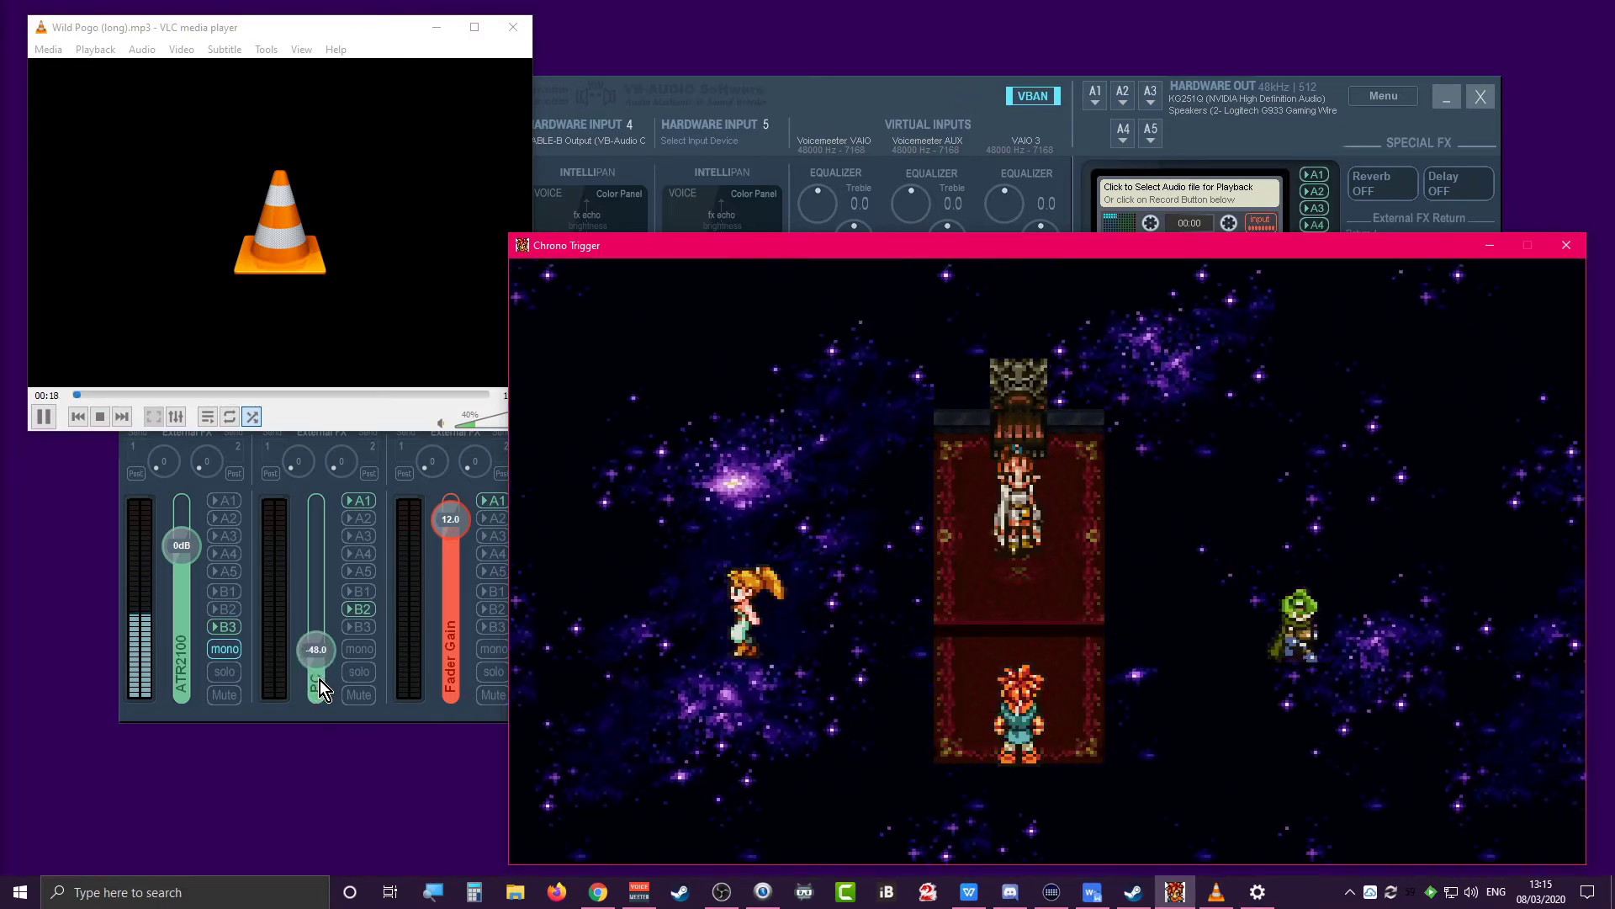
scroll(319, 679, up, 7)
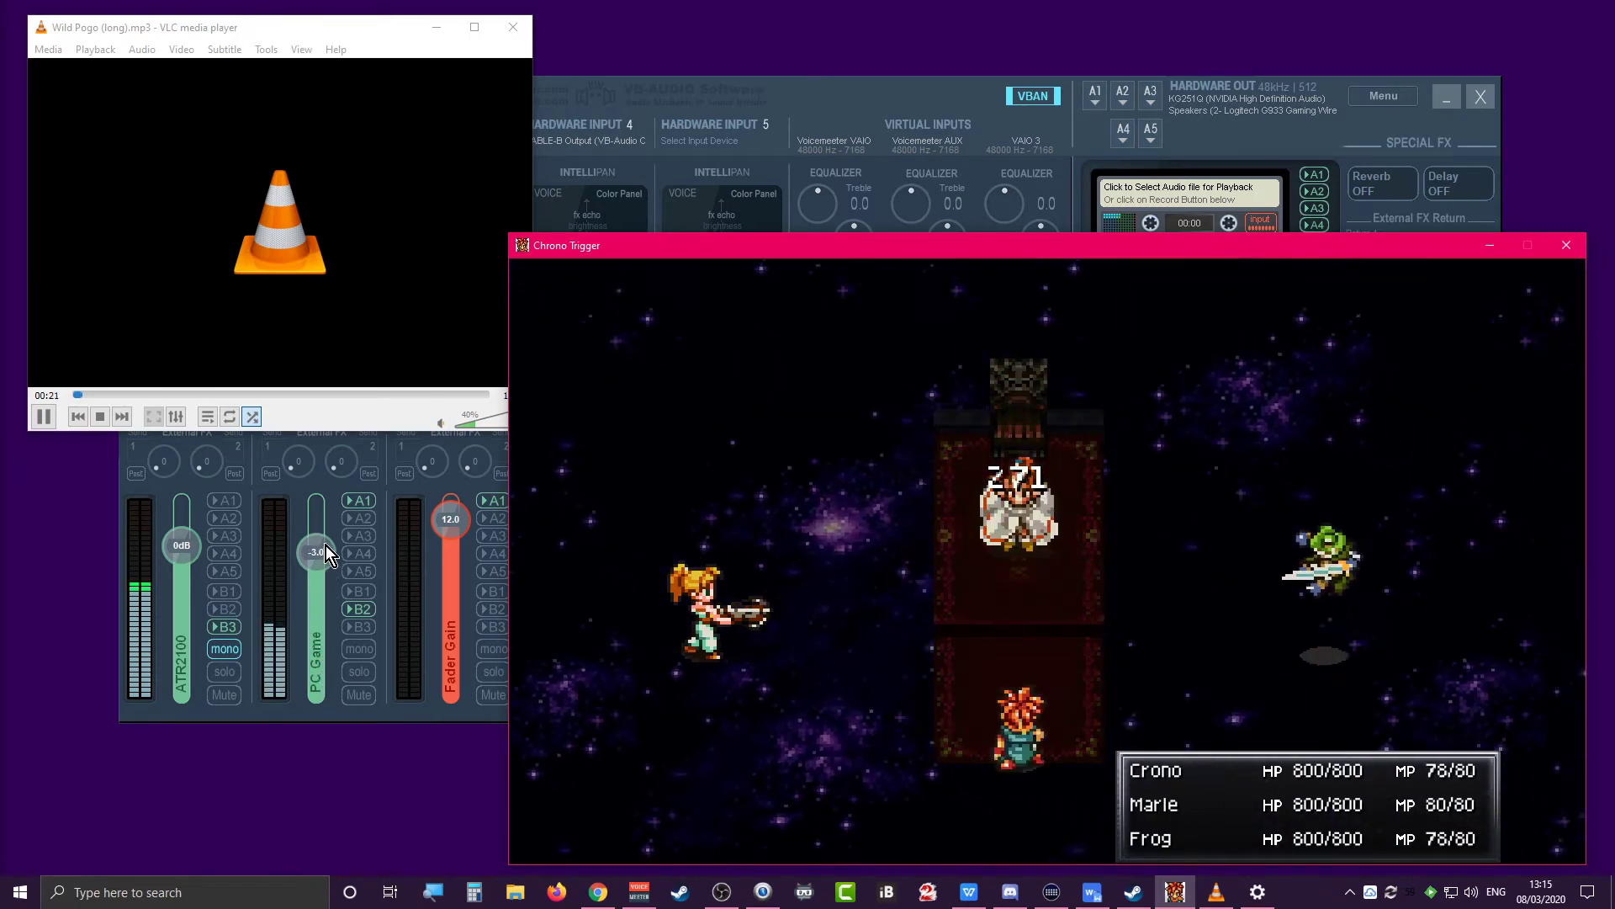
scroll(320, 573, up, 5)
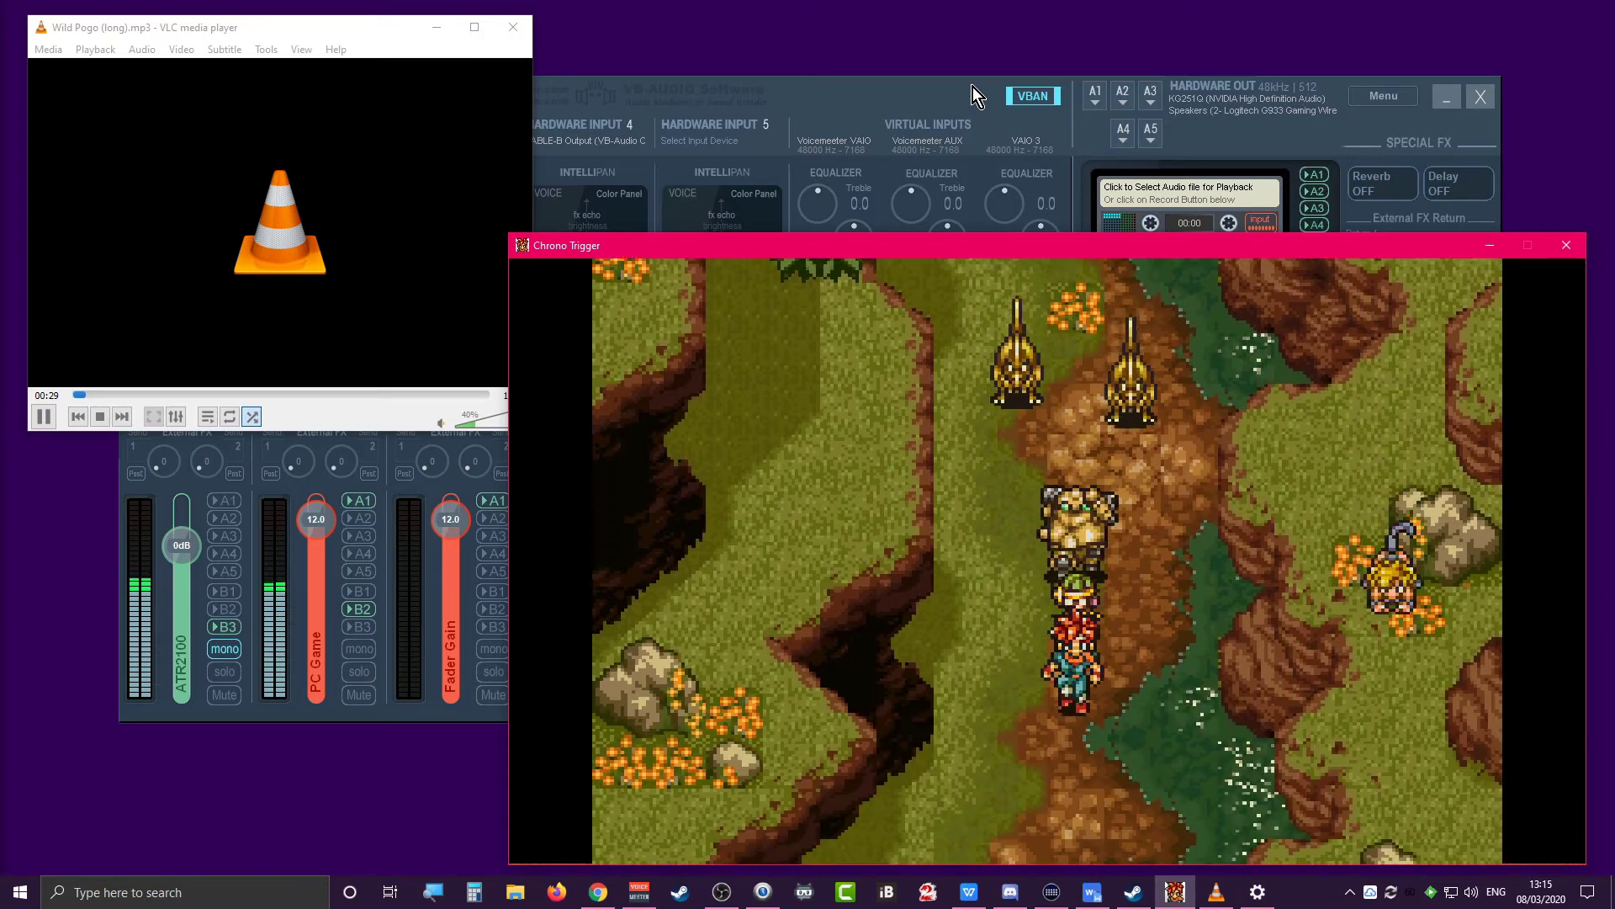
Bring the Voicemeeter window to the front and lower the PC Game fader gain to -60.0 dB
click(972, 87)
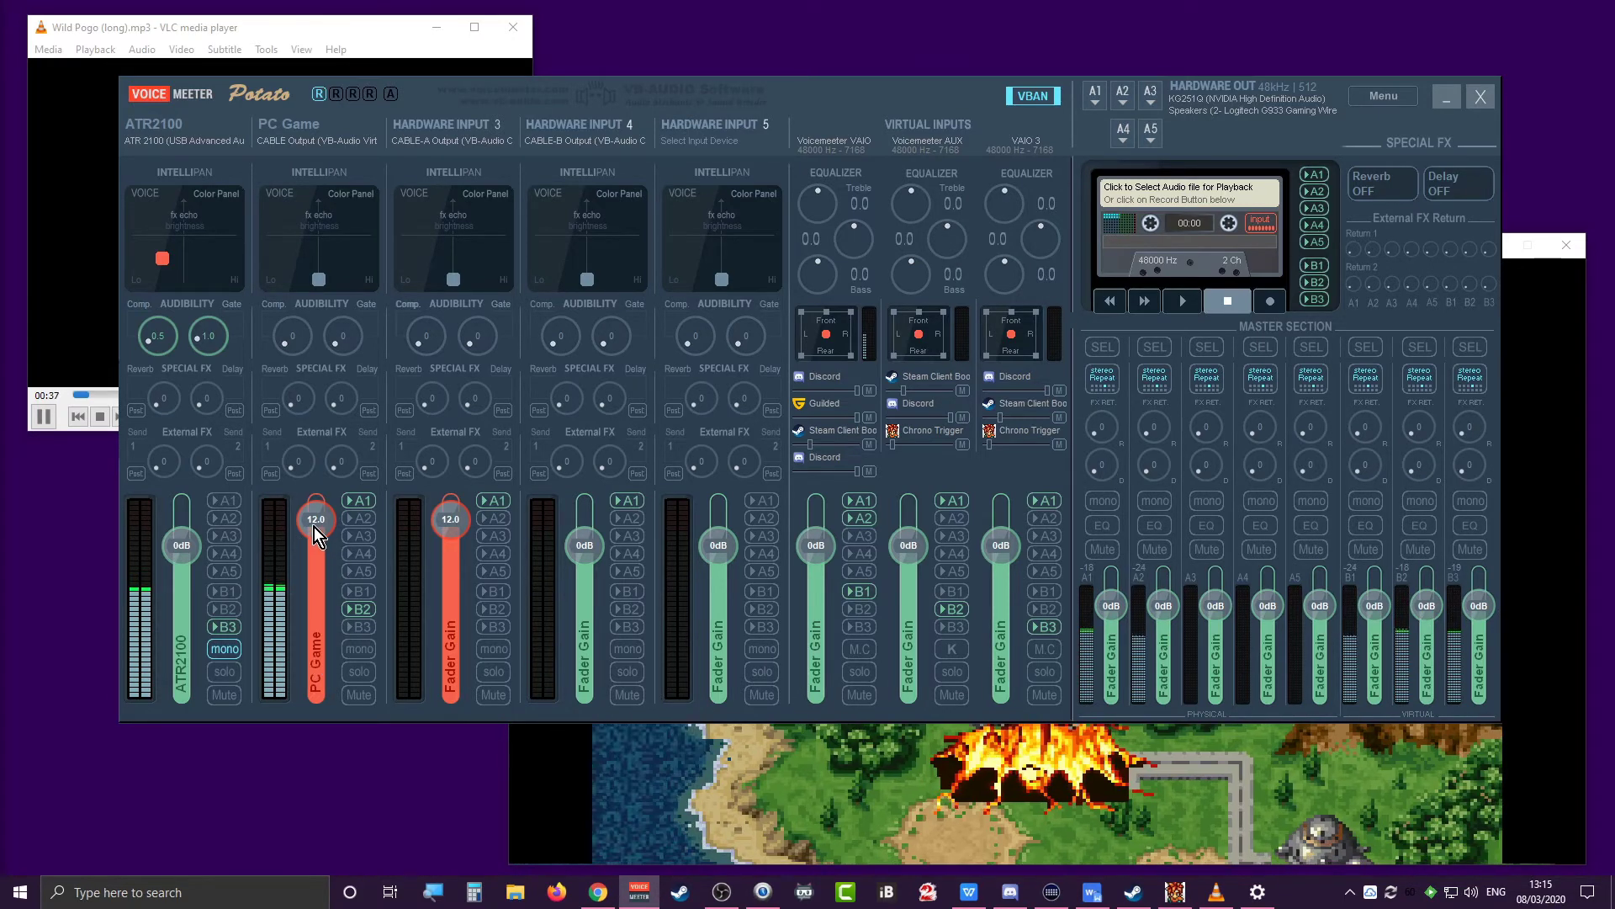
scroll(313, 526, down, 3)
scroll(315, 528, down, 7)
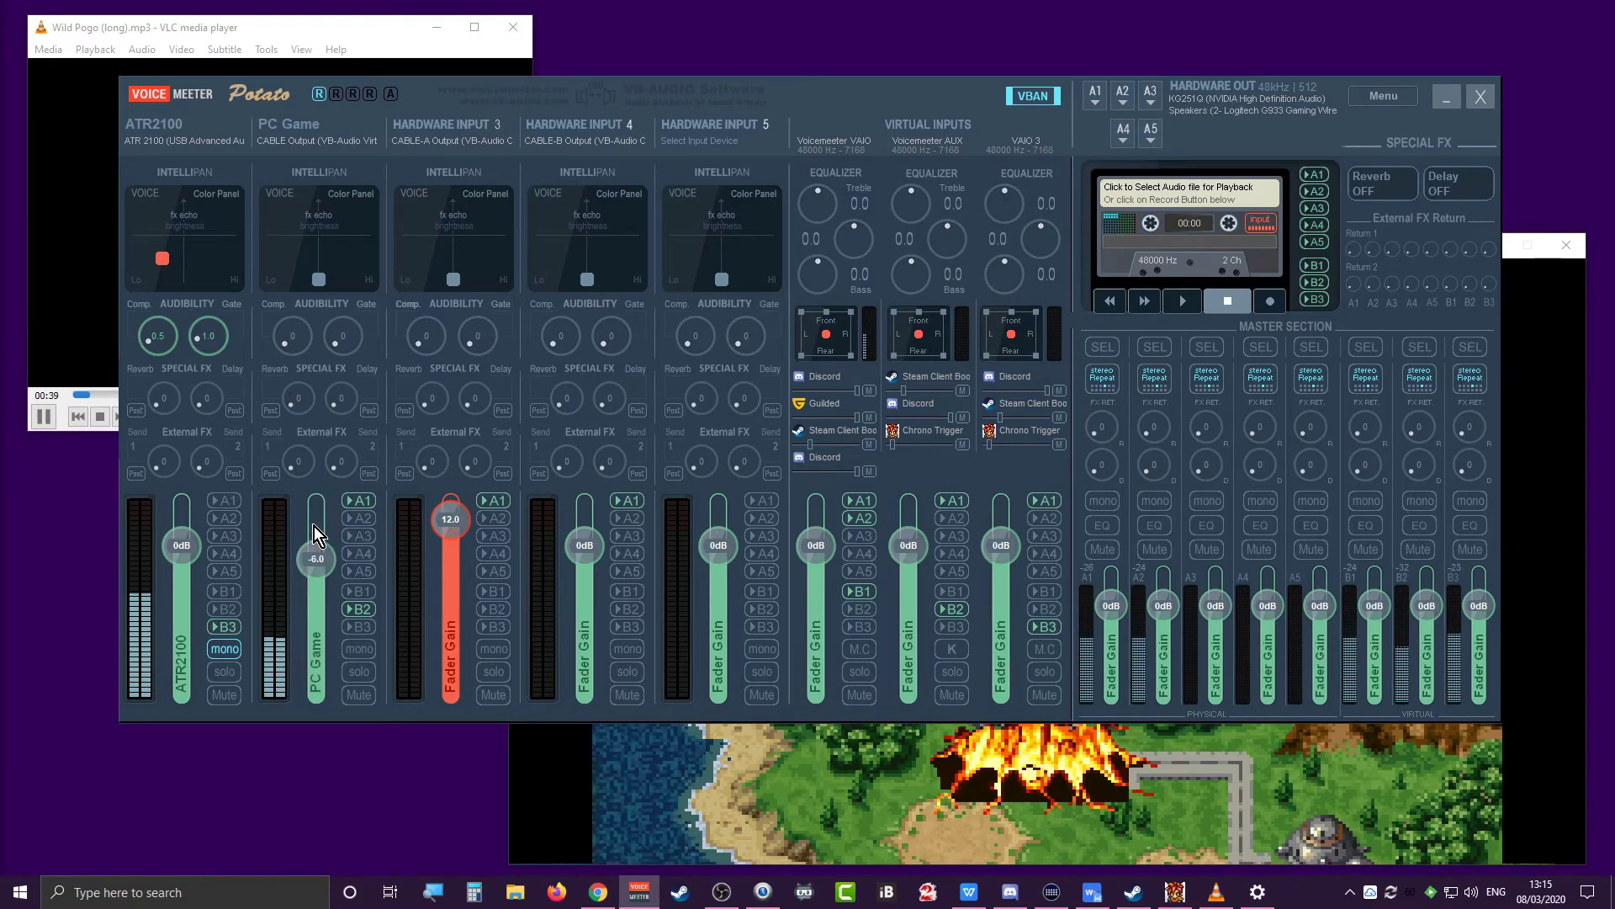
scroll(315, 530, down, 6)
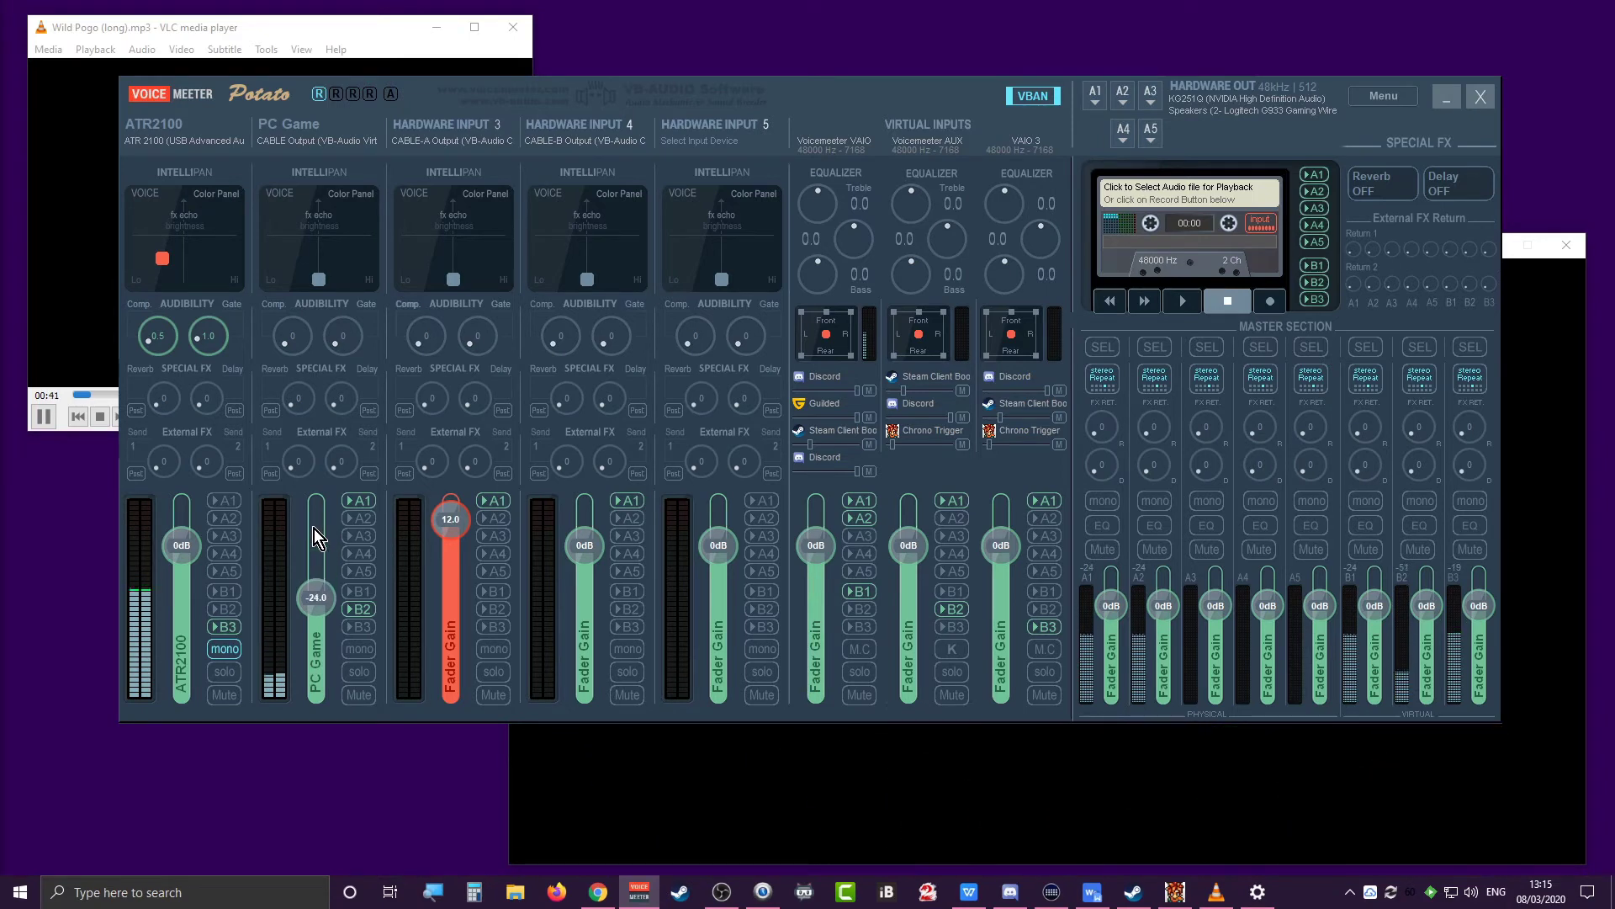
scroll(314, 534, down, 8)
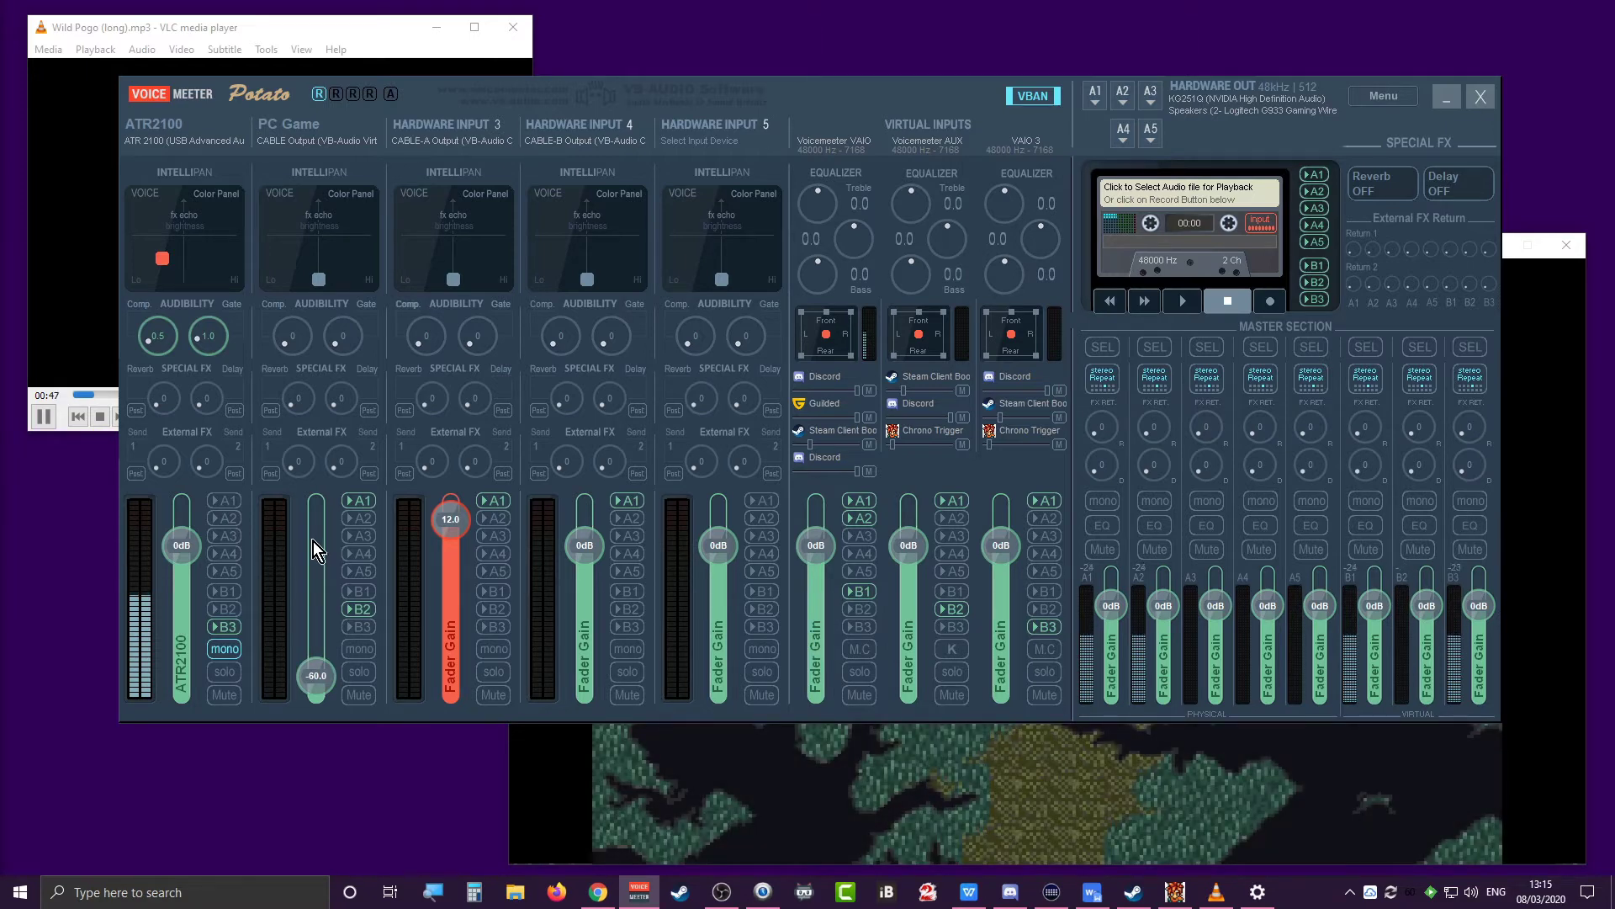
Pause the music in VLC and minimize the VLC and Chrono Trigger windows
click(46, 416)
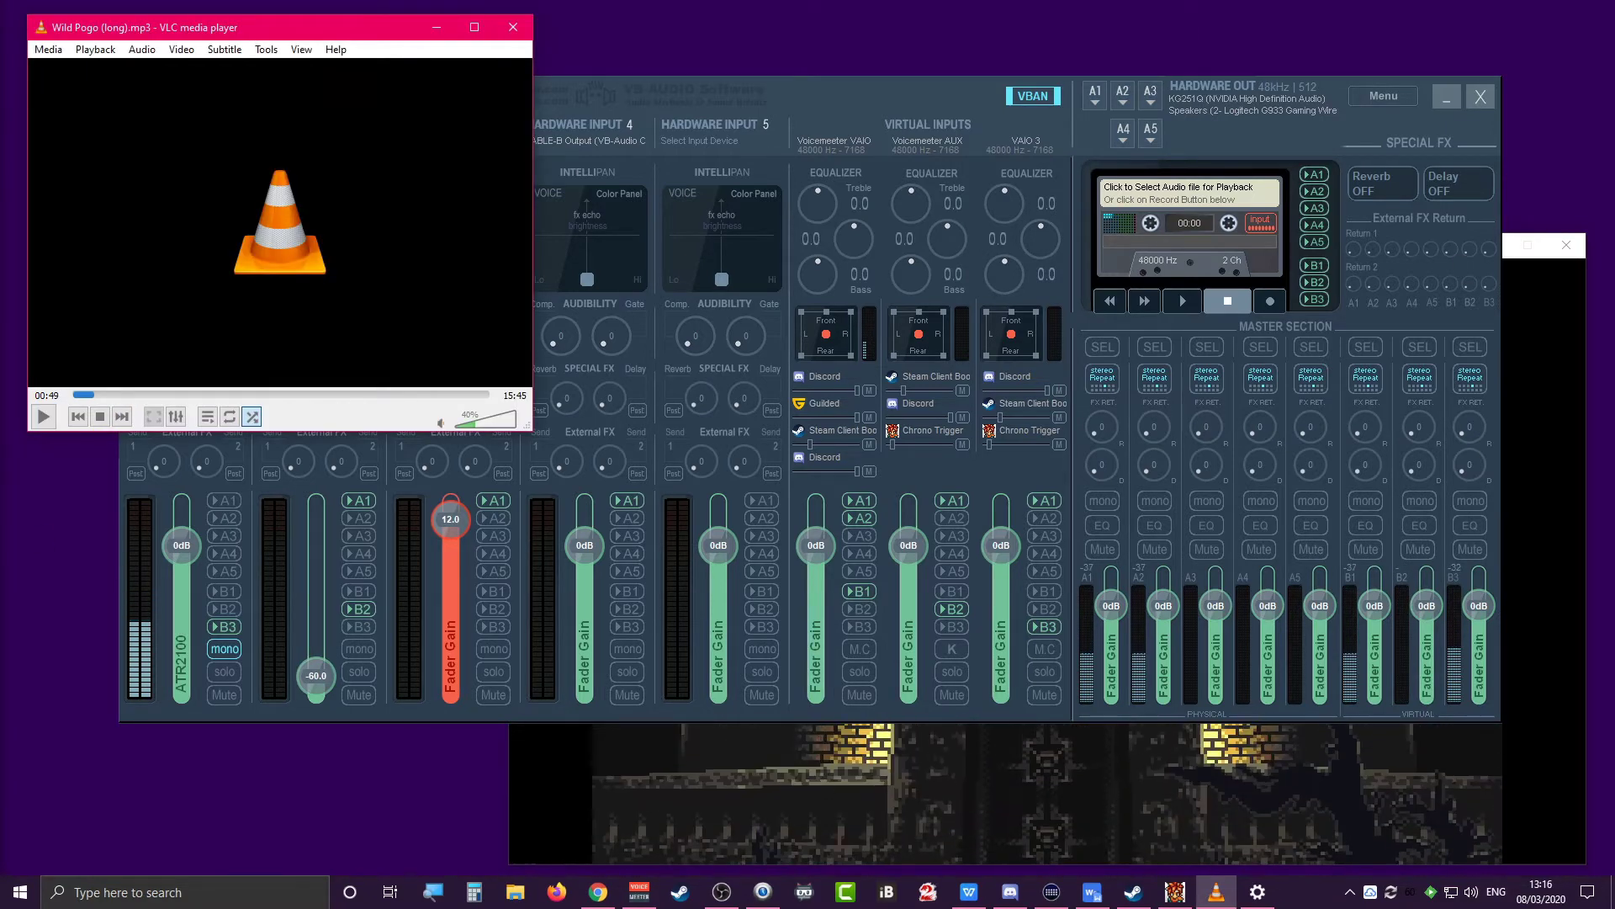
click(1510, 246)
click(1491, 246)
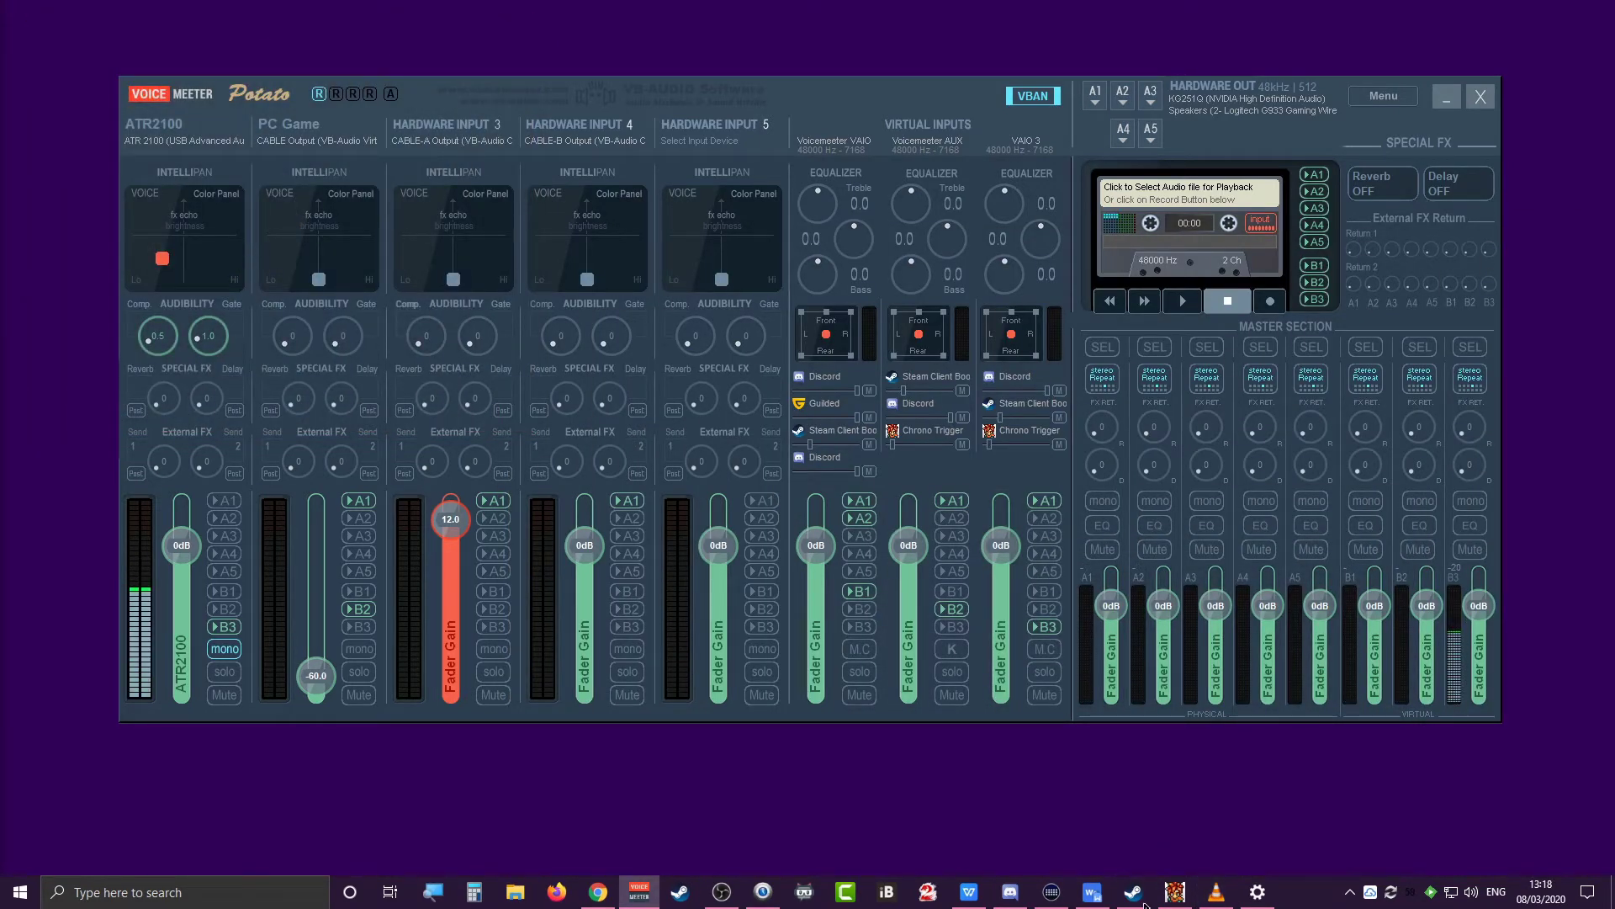
Switch to Stream Deck and find the VoiceMeeter Integration plugin by BarRaider in the catalogue of additional actions
click(1052, 894)
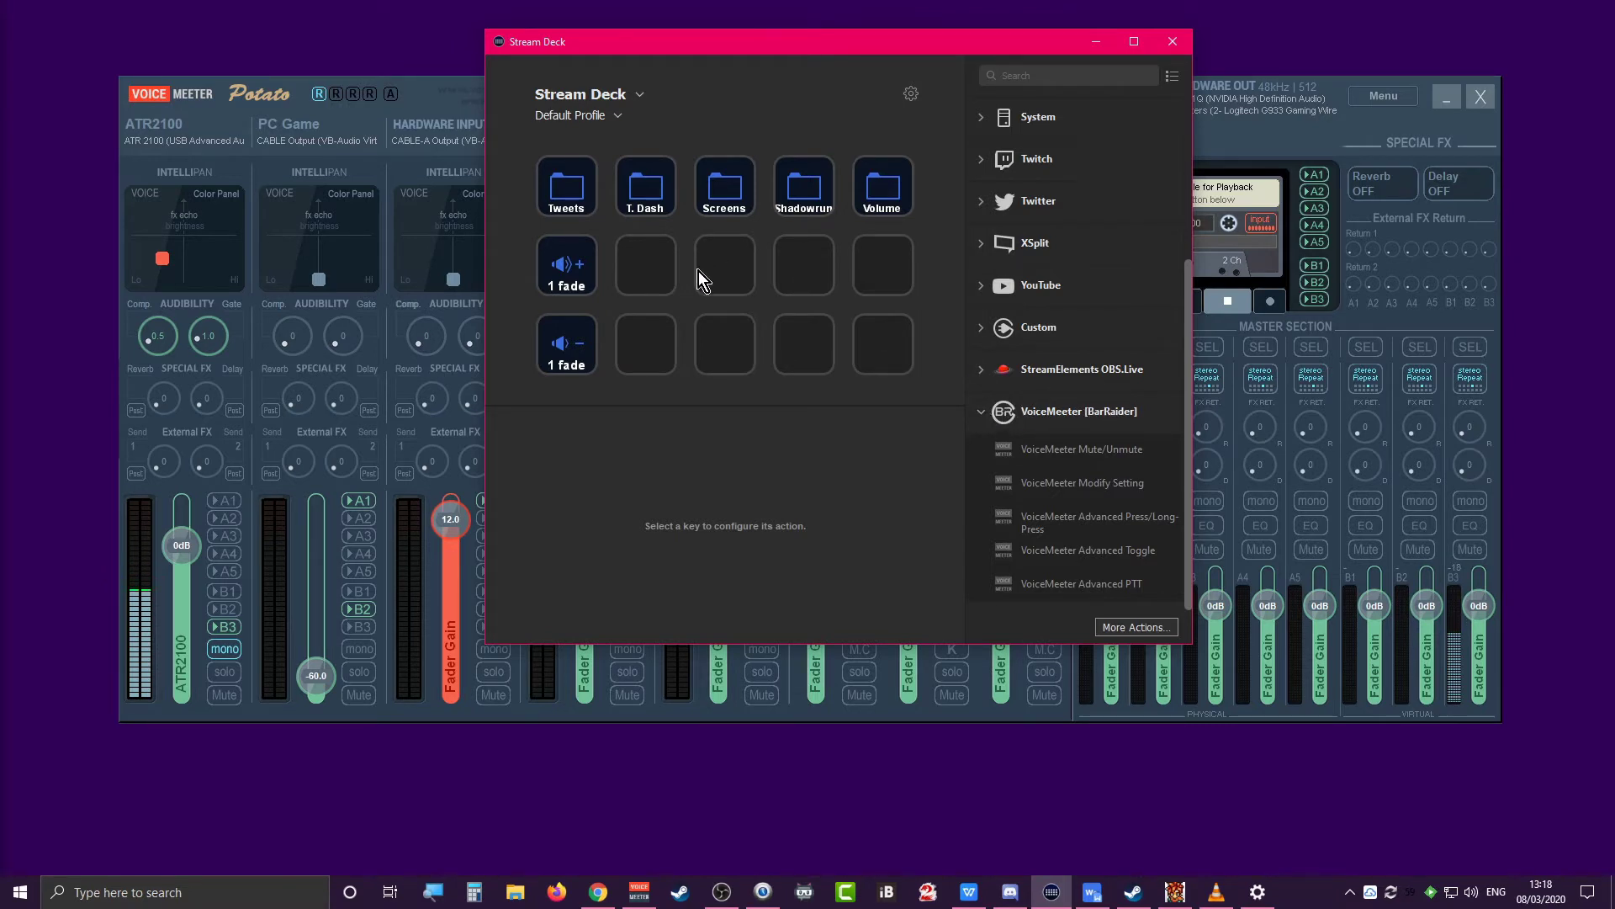
click(1137, 627)
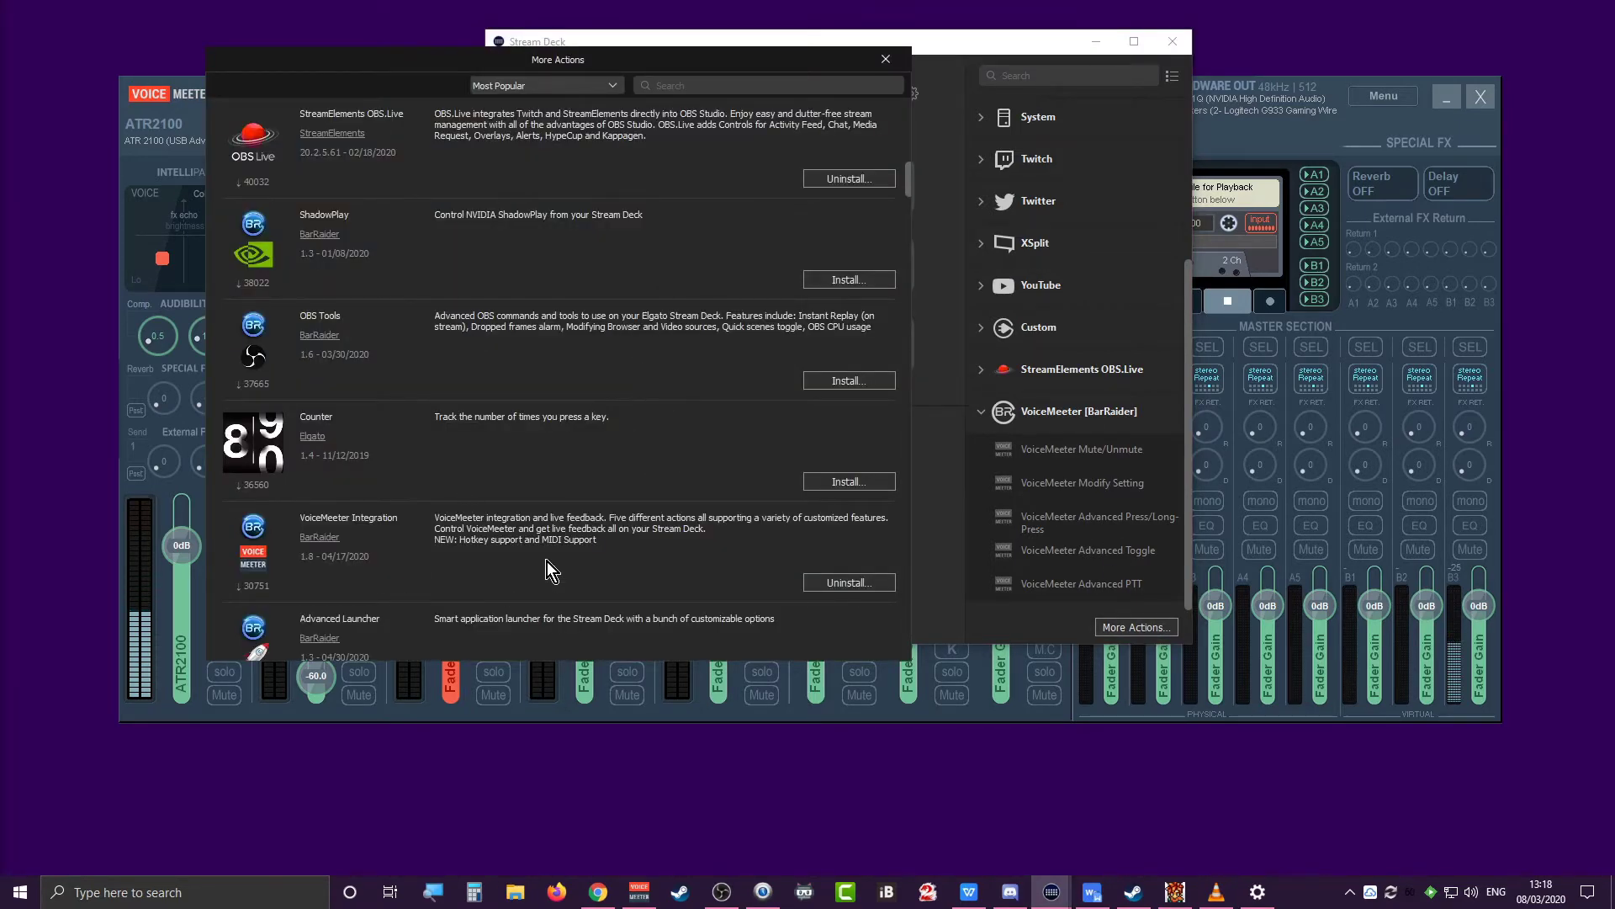
scroll(623, 411, up, 10)
scroll(577, 447, down, 15)
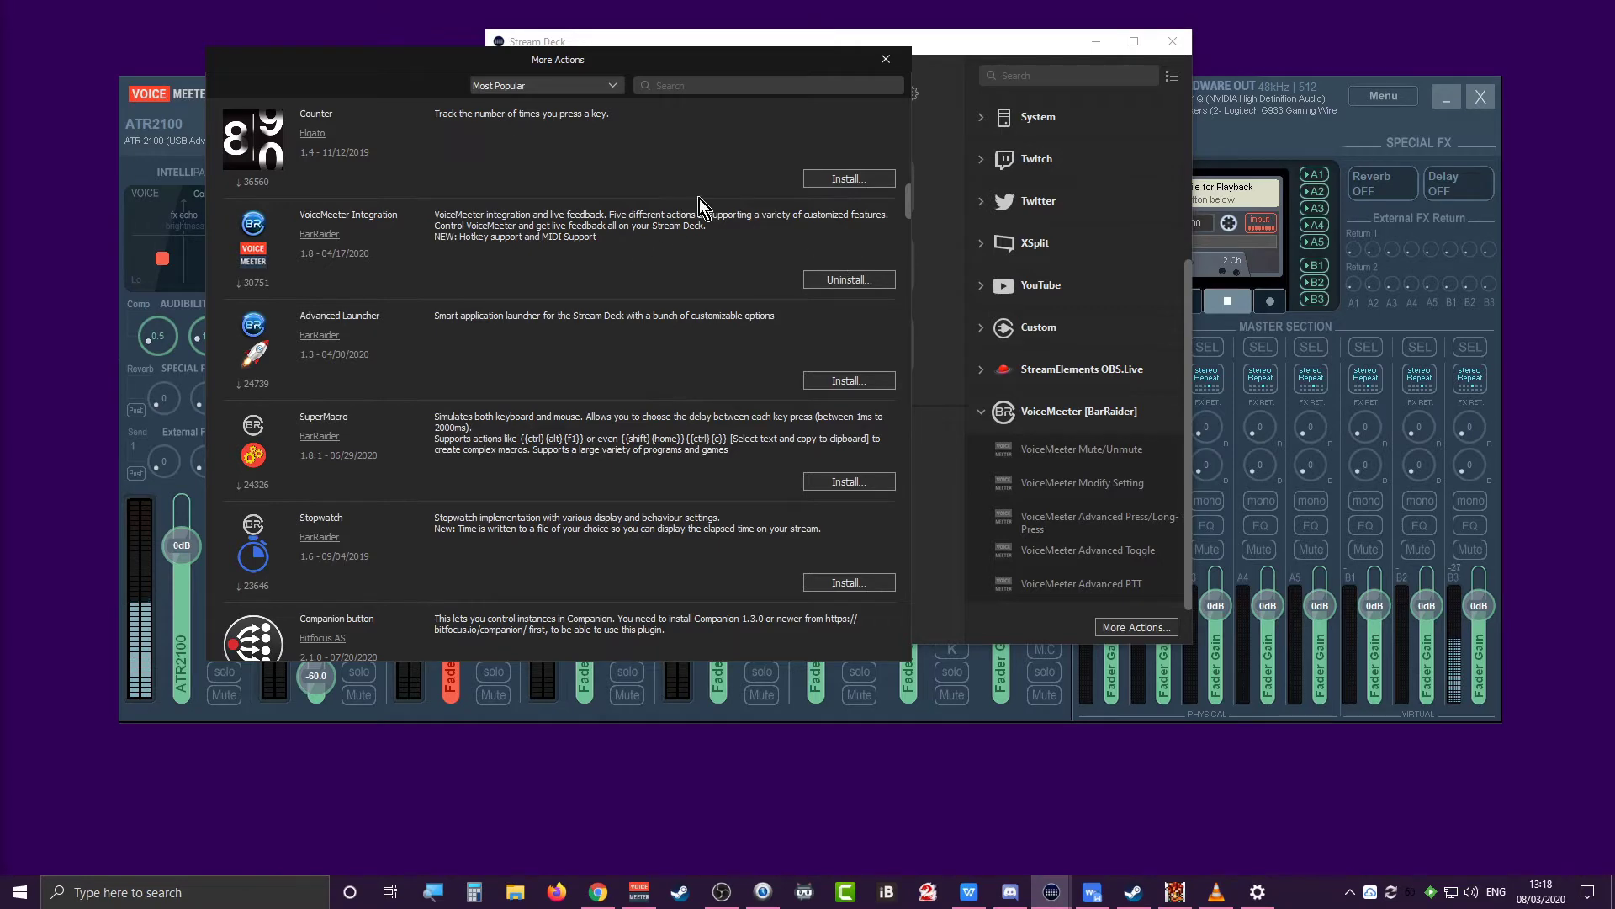
Close the action catalogue and assign VoiceMeeter Advanced Press/Long-Press to the empty key beside the volume-down "1 fade" key
click(886, 59)
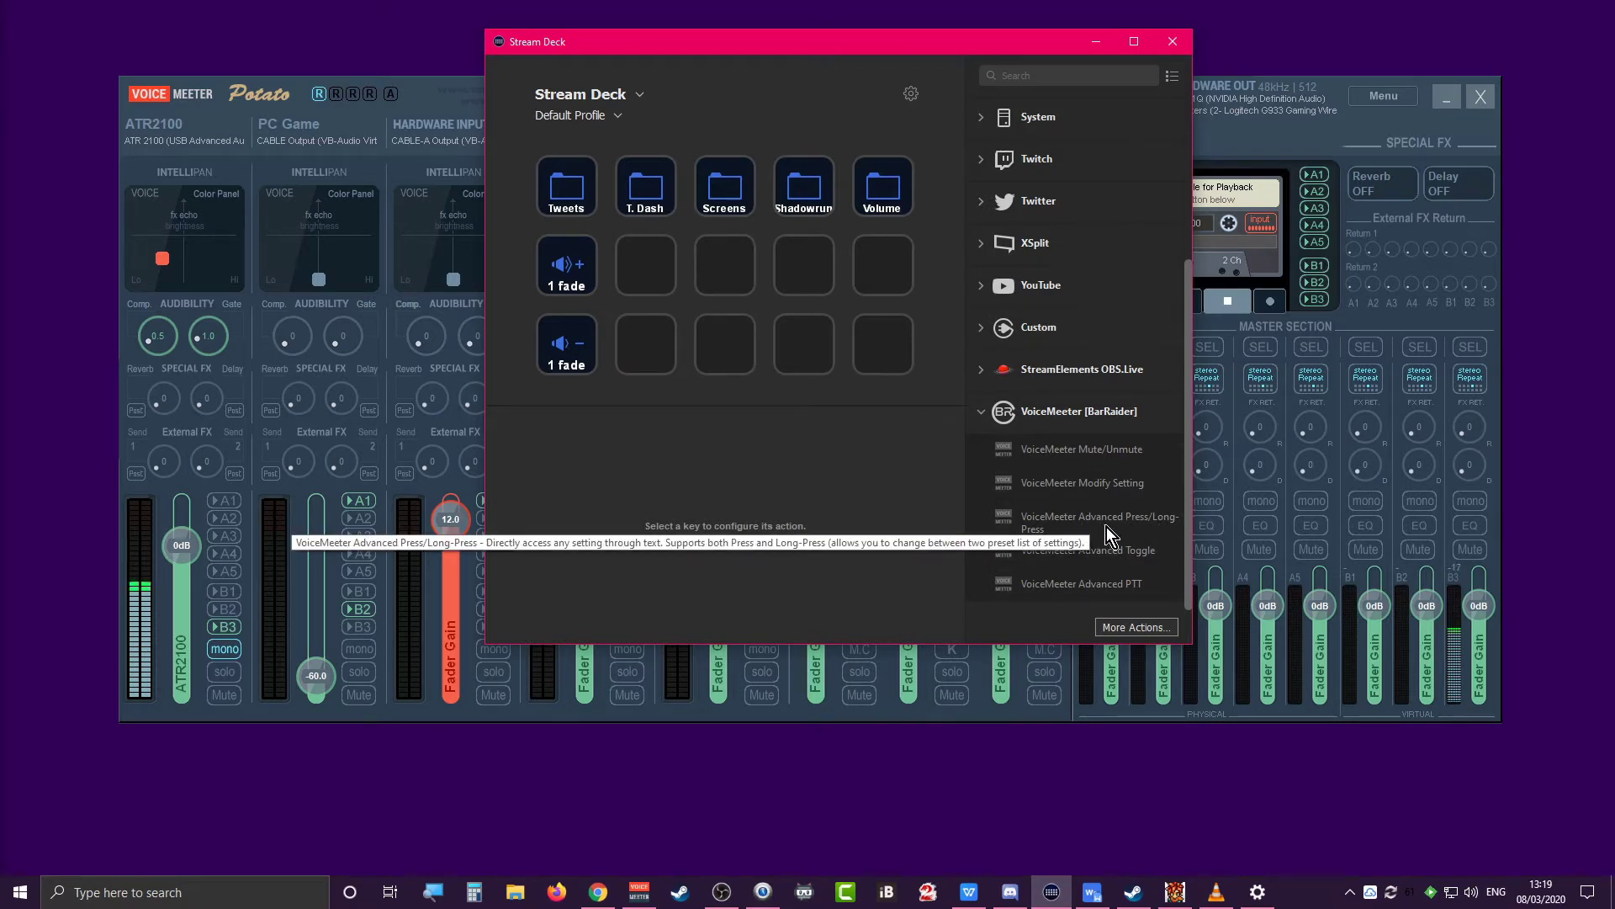
drag(1108, 527, 648, 350)
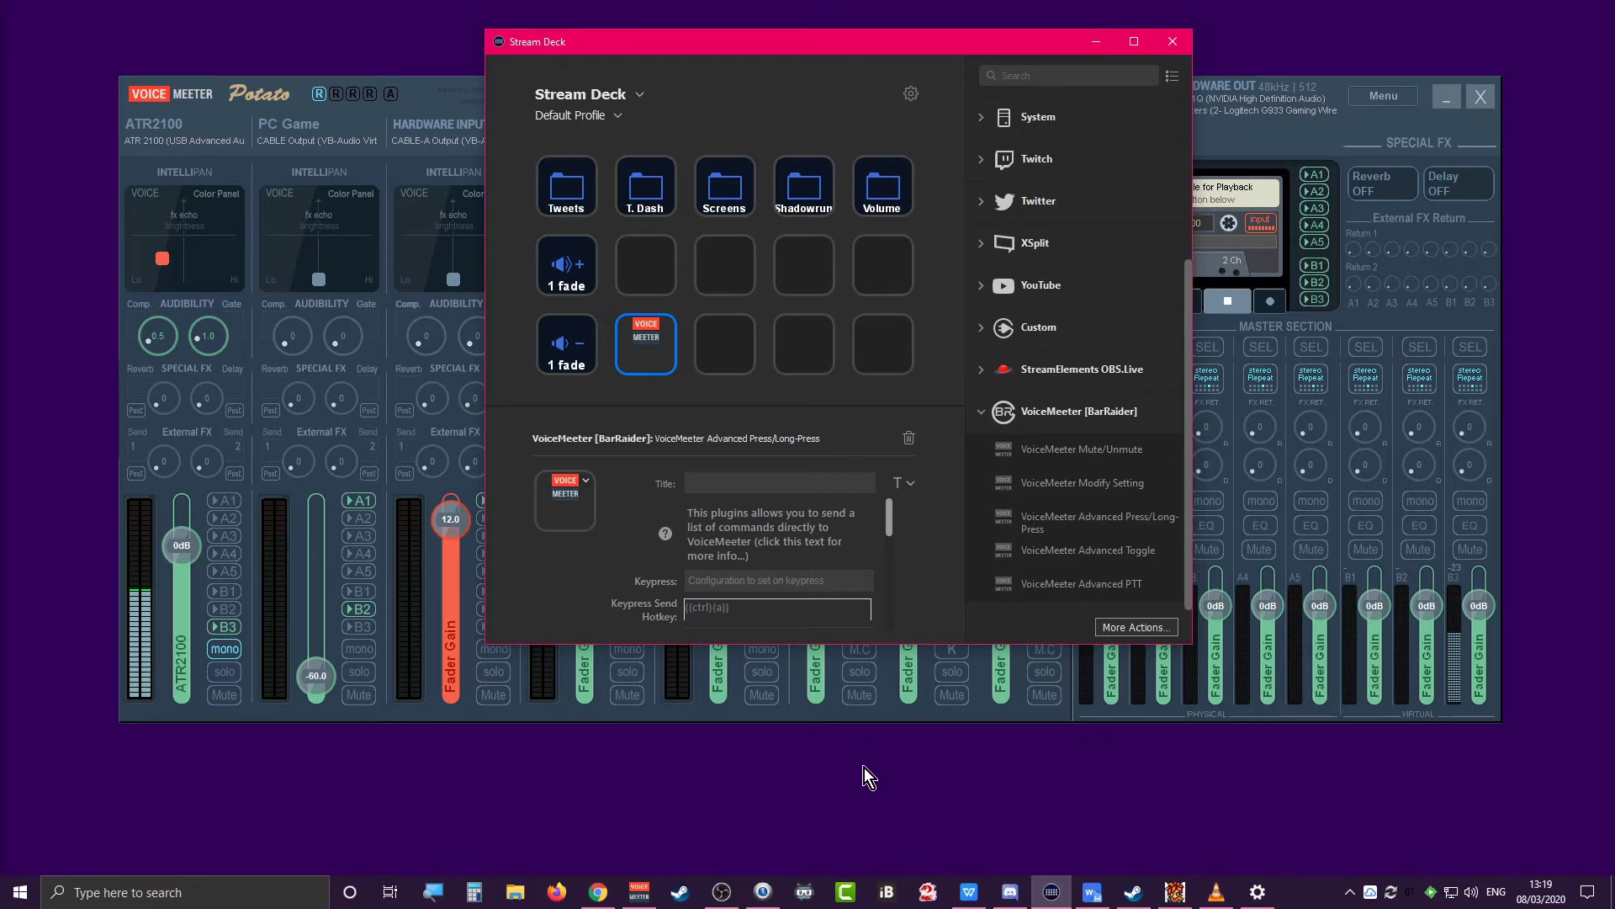
Switch to WPS Office and go to page 36 of the Voicemeeter Banana manual, covering the timed fade in/out functions
click(969, 892)
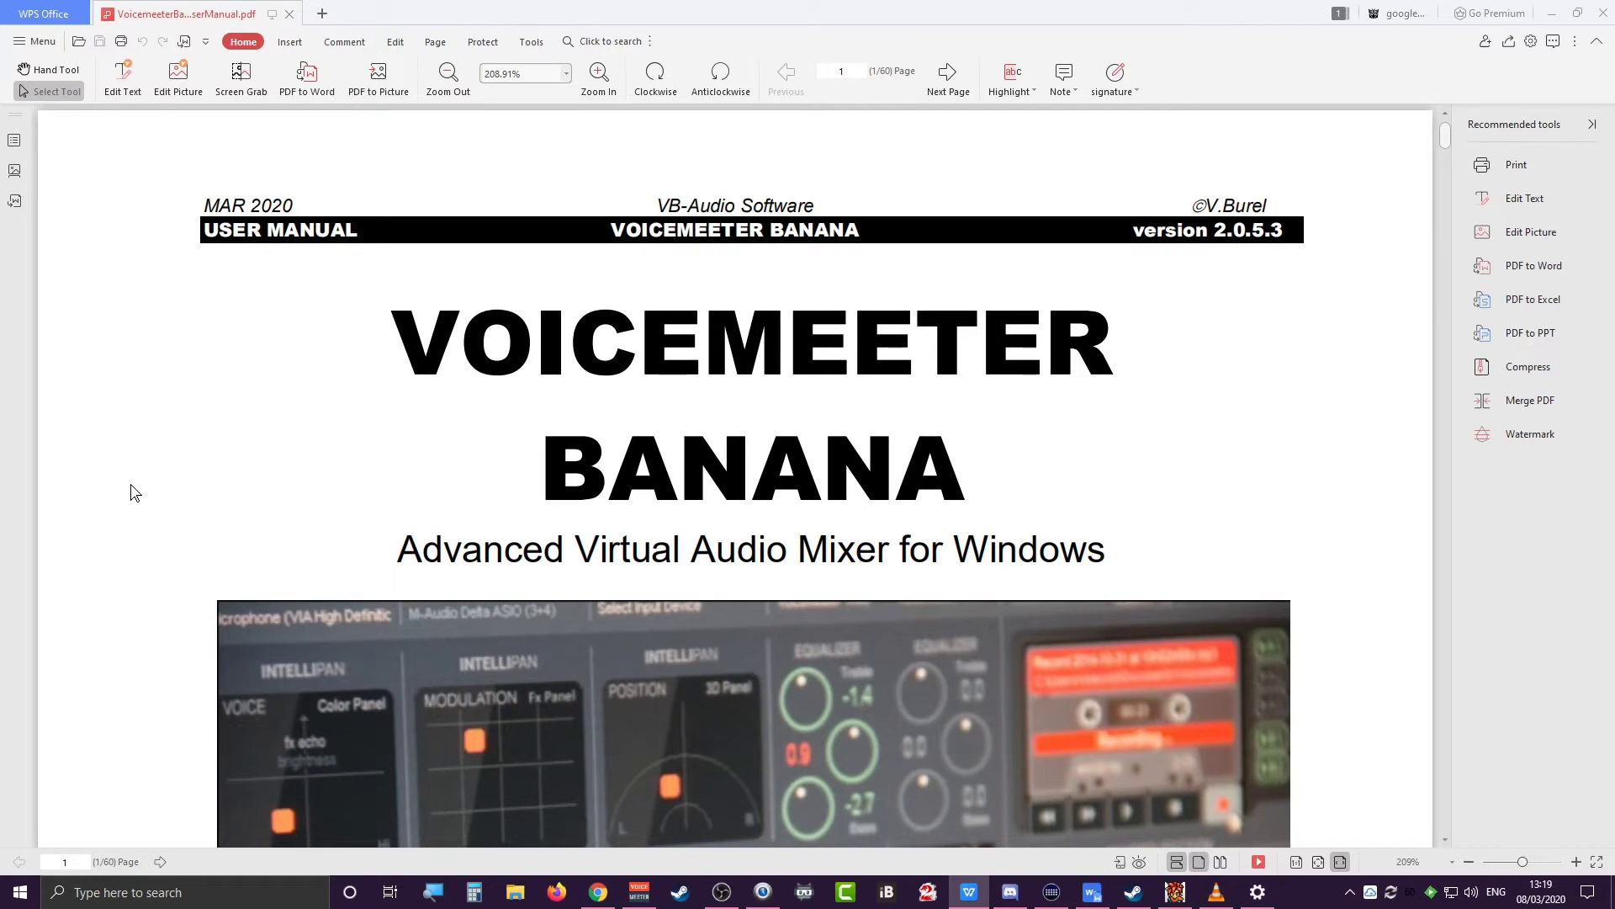
scroll(140, 505, down, 10)
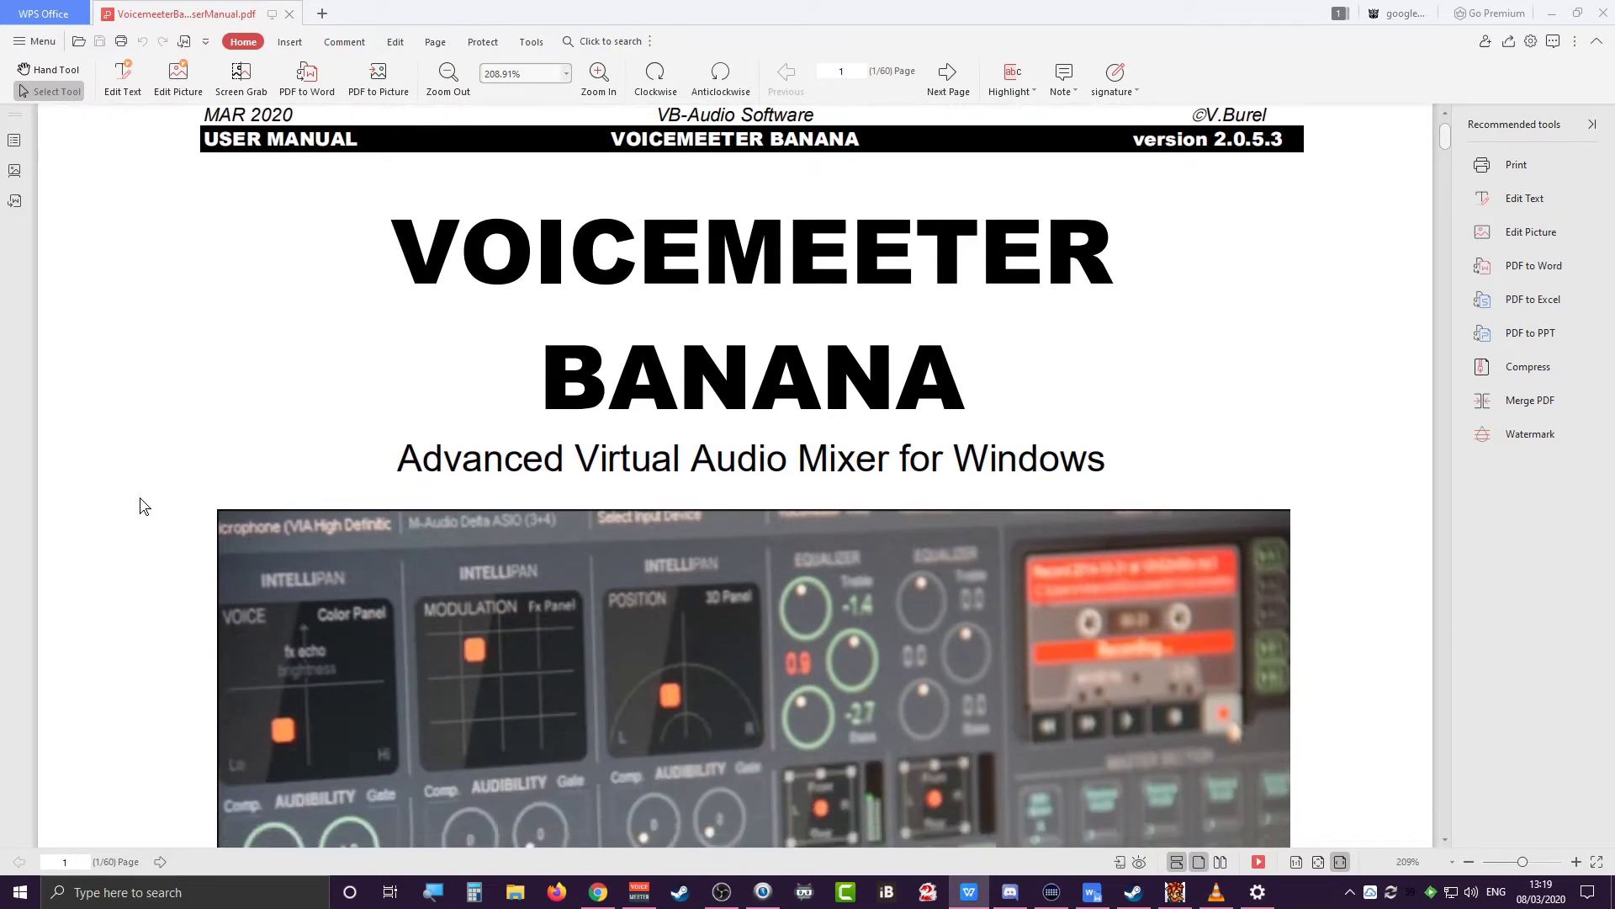
scroll(140, 505, down, 10)
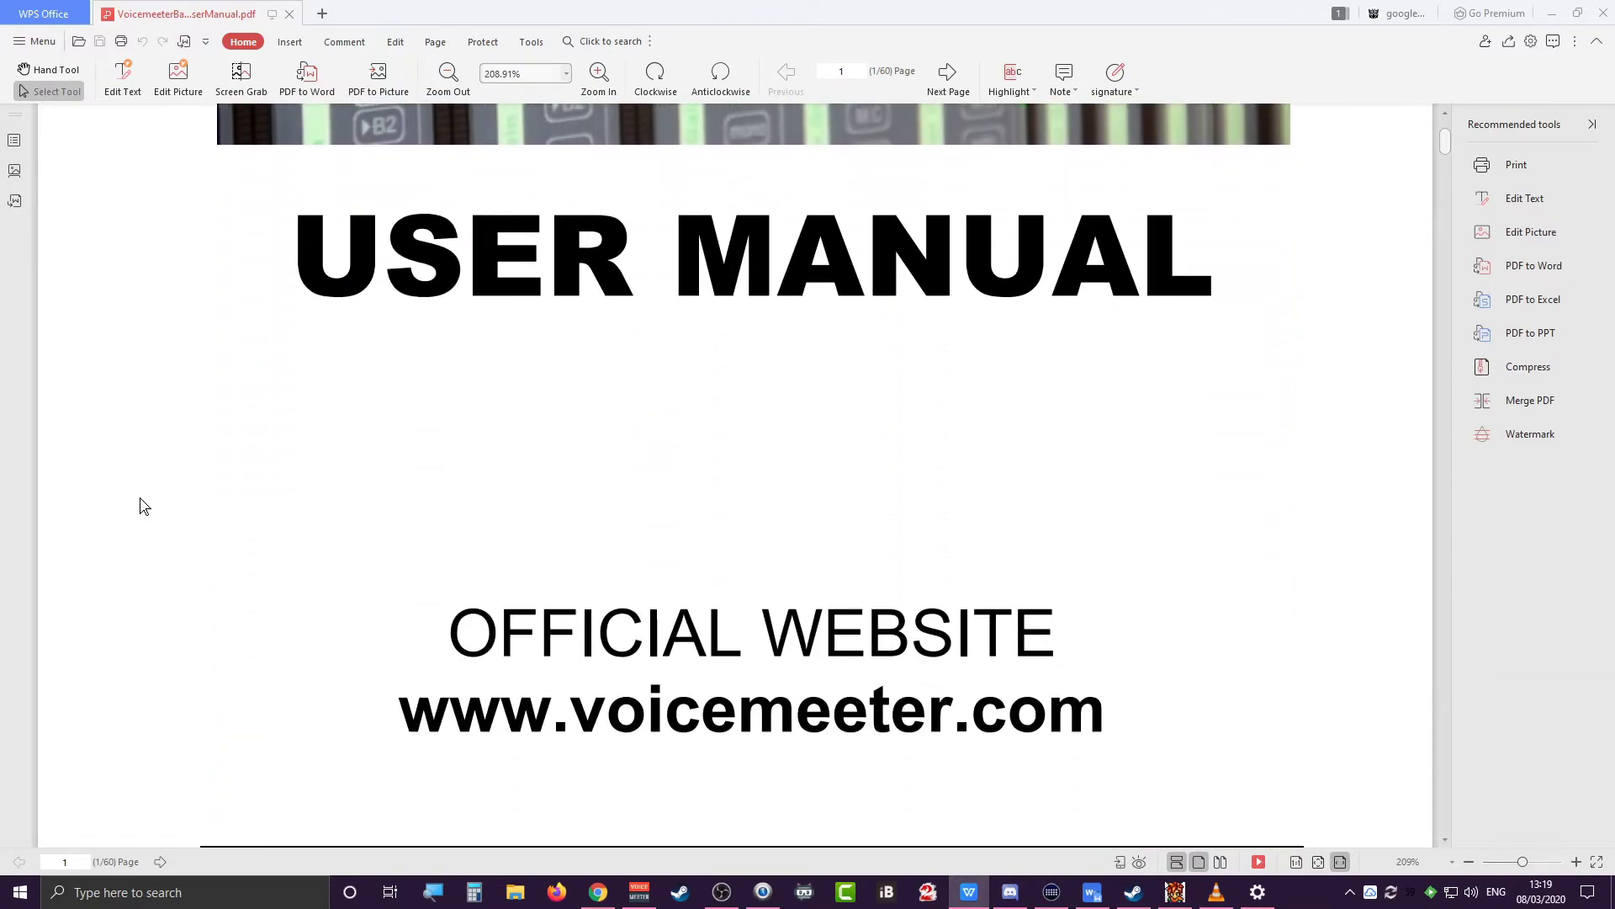
scroll(145, 505, down, 12)
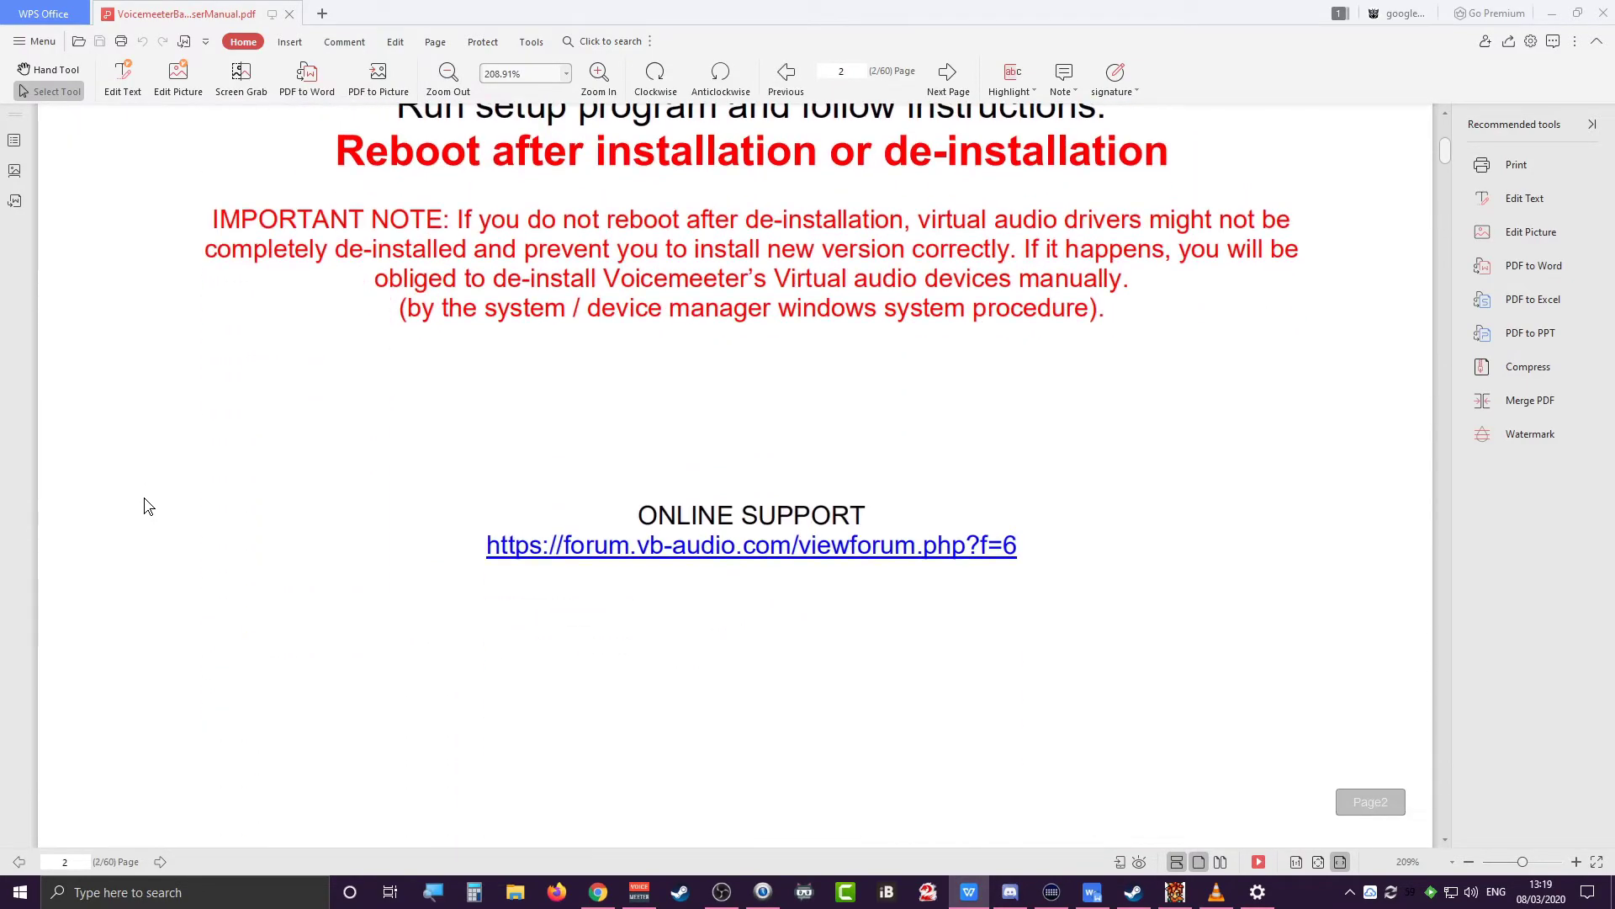
scroll(141, 505, down, 12)
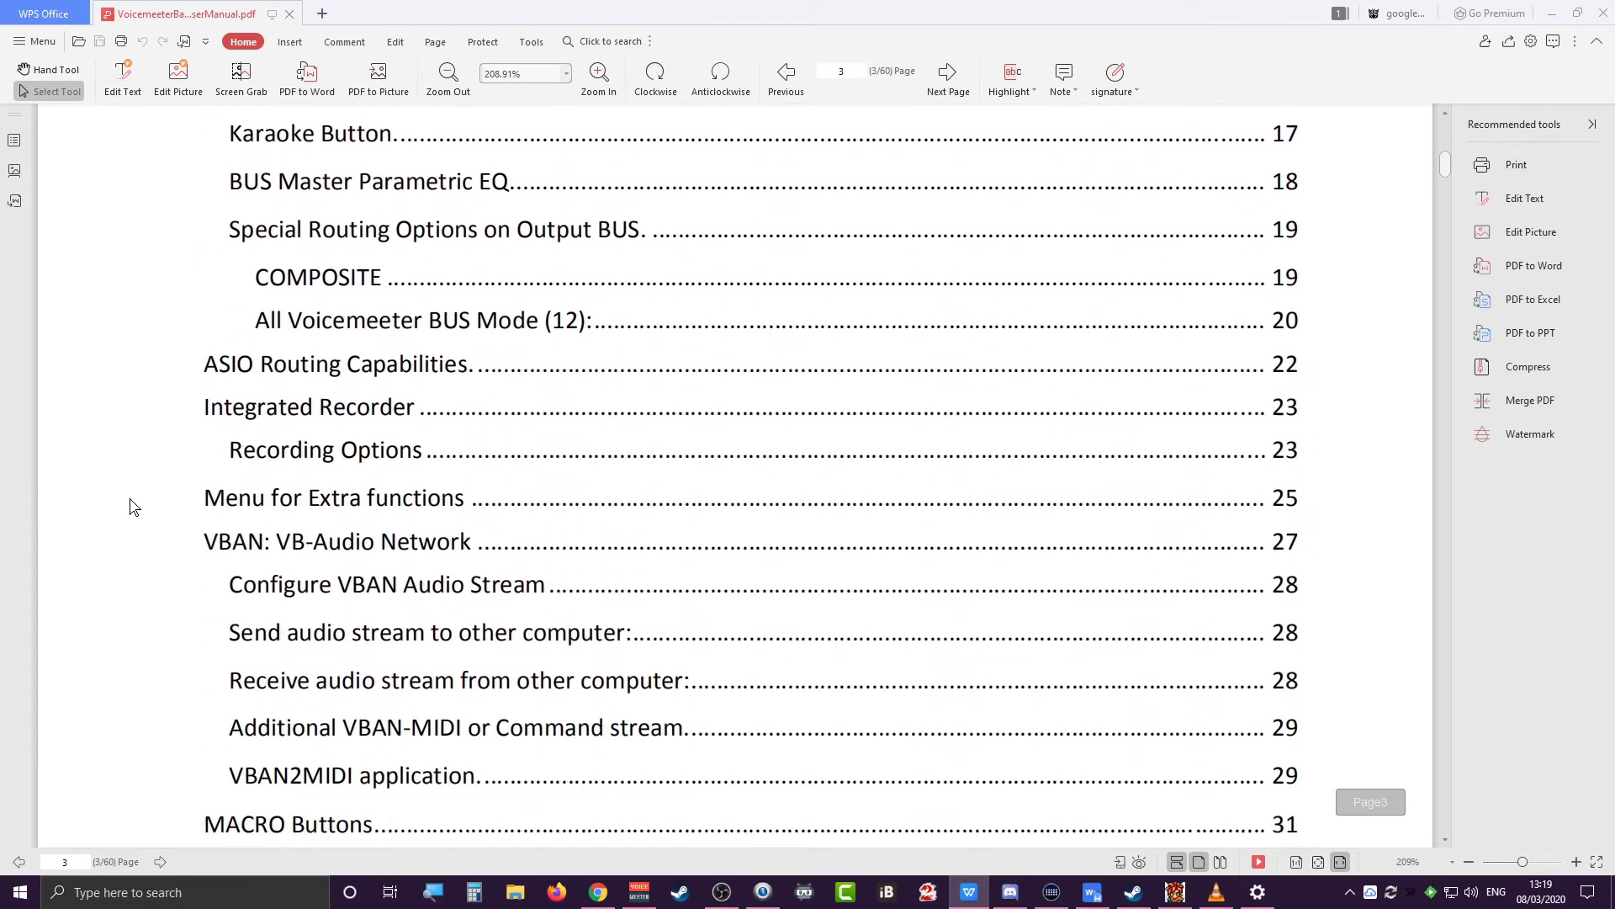
scroll(124, 506, down, 1)
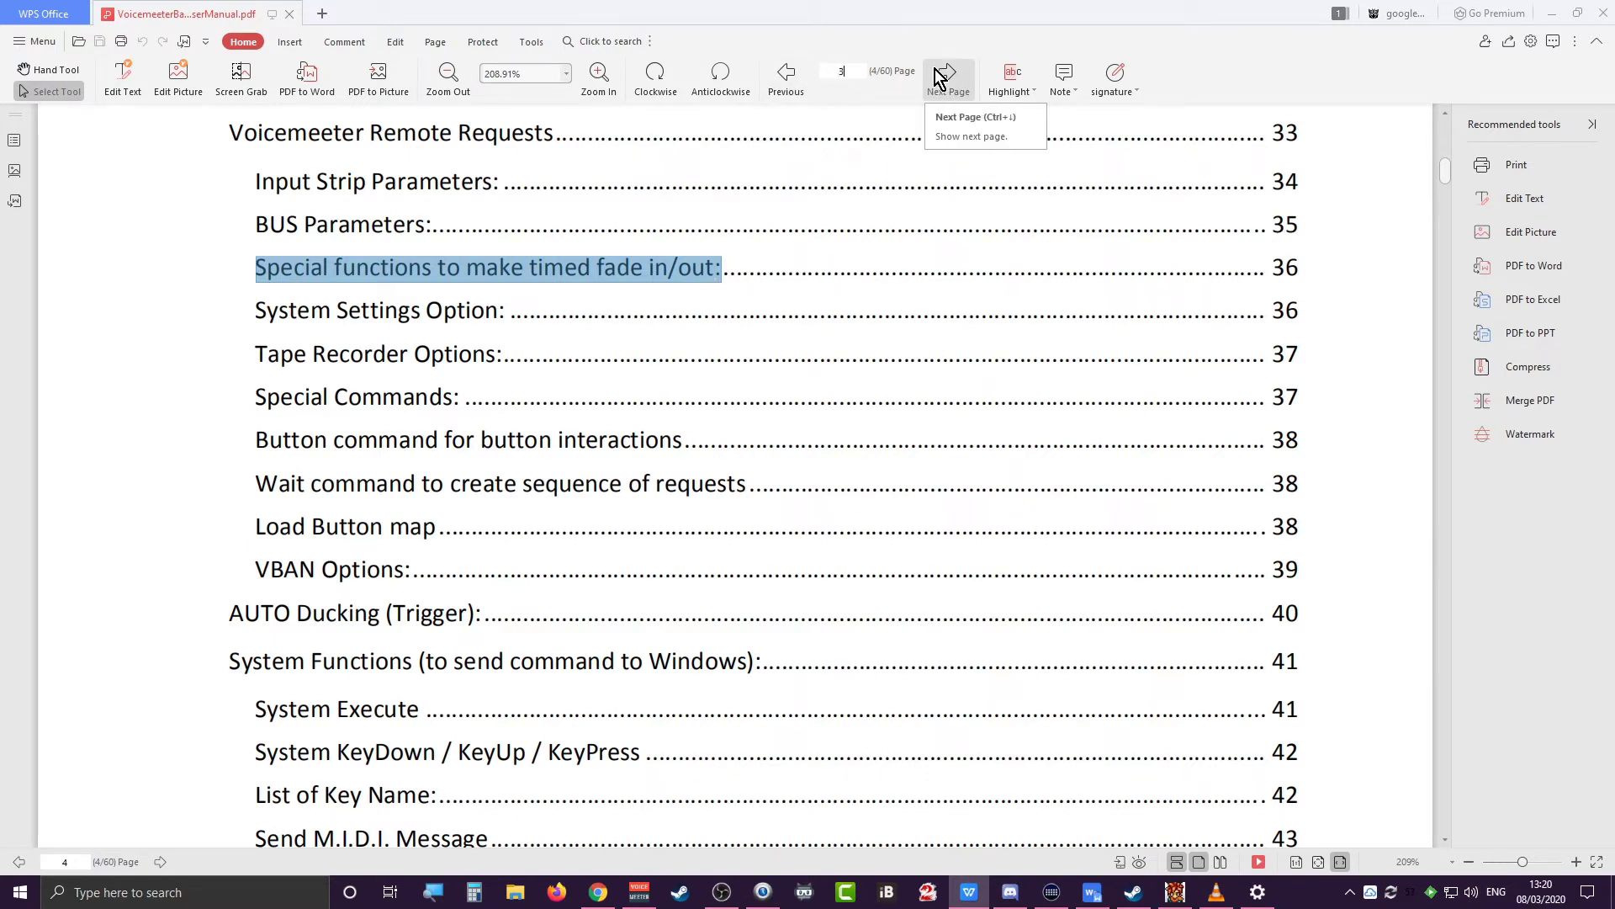
key(Return)
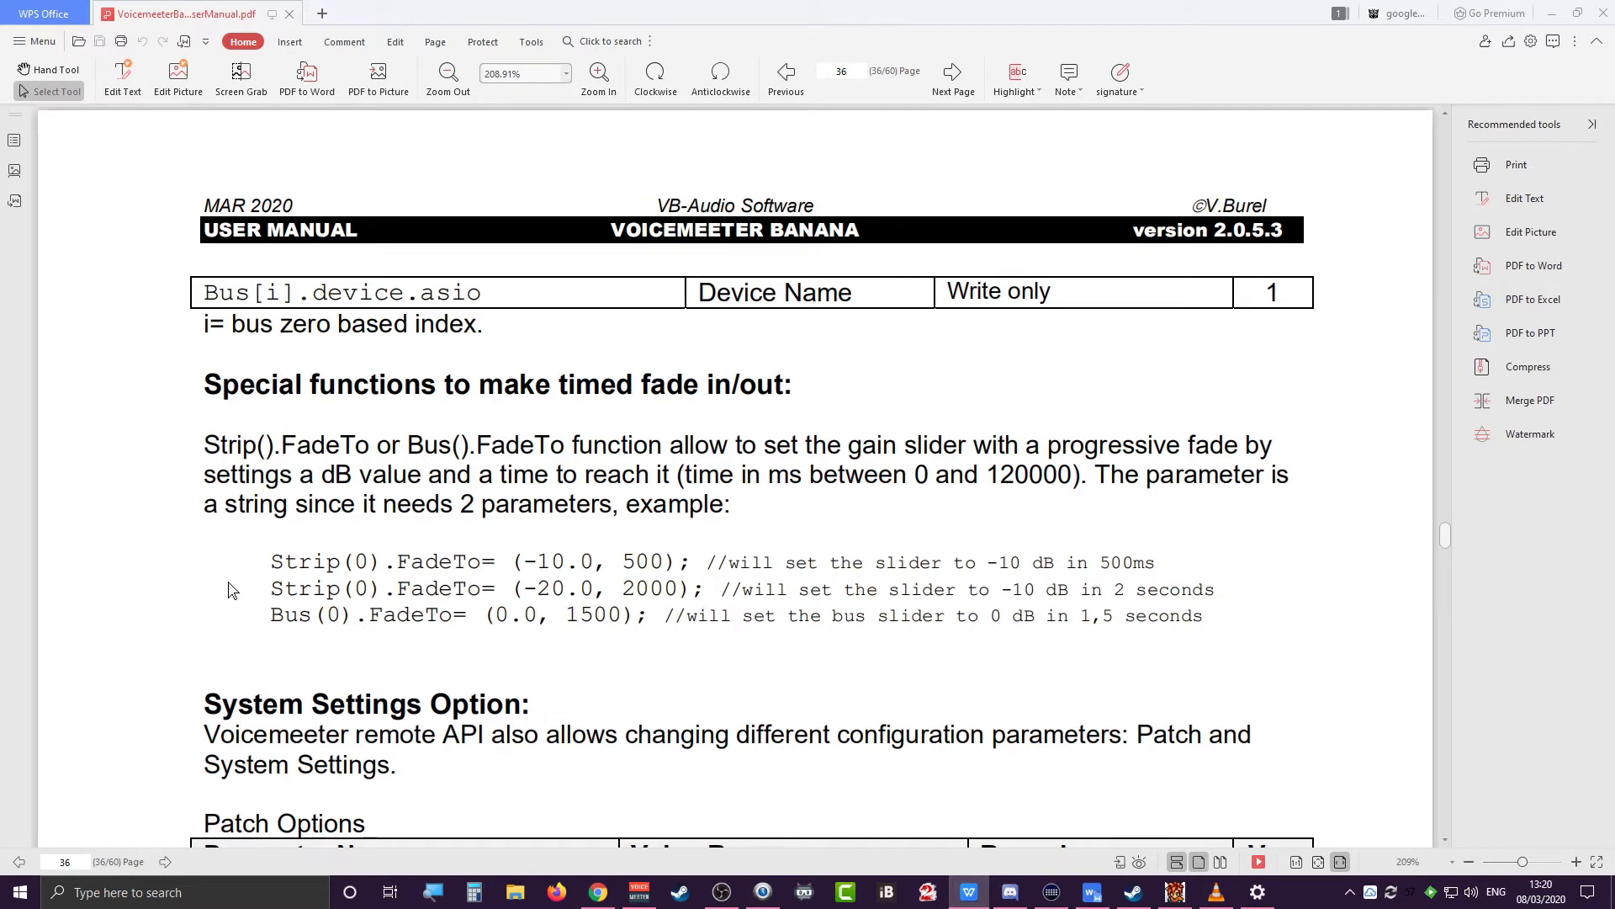
Copy the example command "Strip(0).FadeTo= (-20.0, 2000);" from the manual and minimize WPS Office
drag(273, 575, 496, 547)
click(581, 558)
drag(272, 576, 426, 569)
drag(678, 574, 538, 592)
drag(274, 580, 695, 604)
drag(703, 604, 702, 604)
key(ctrl+c)
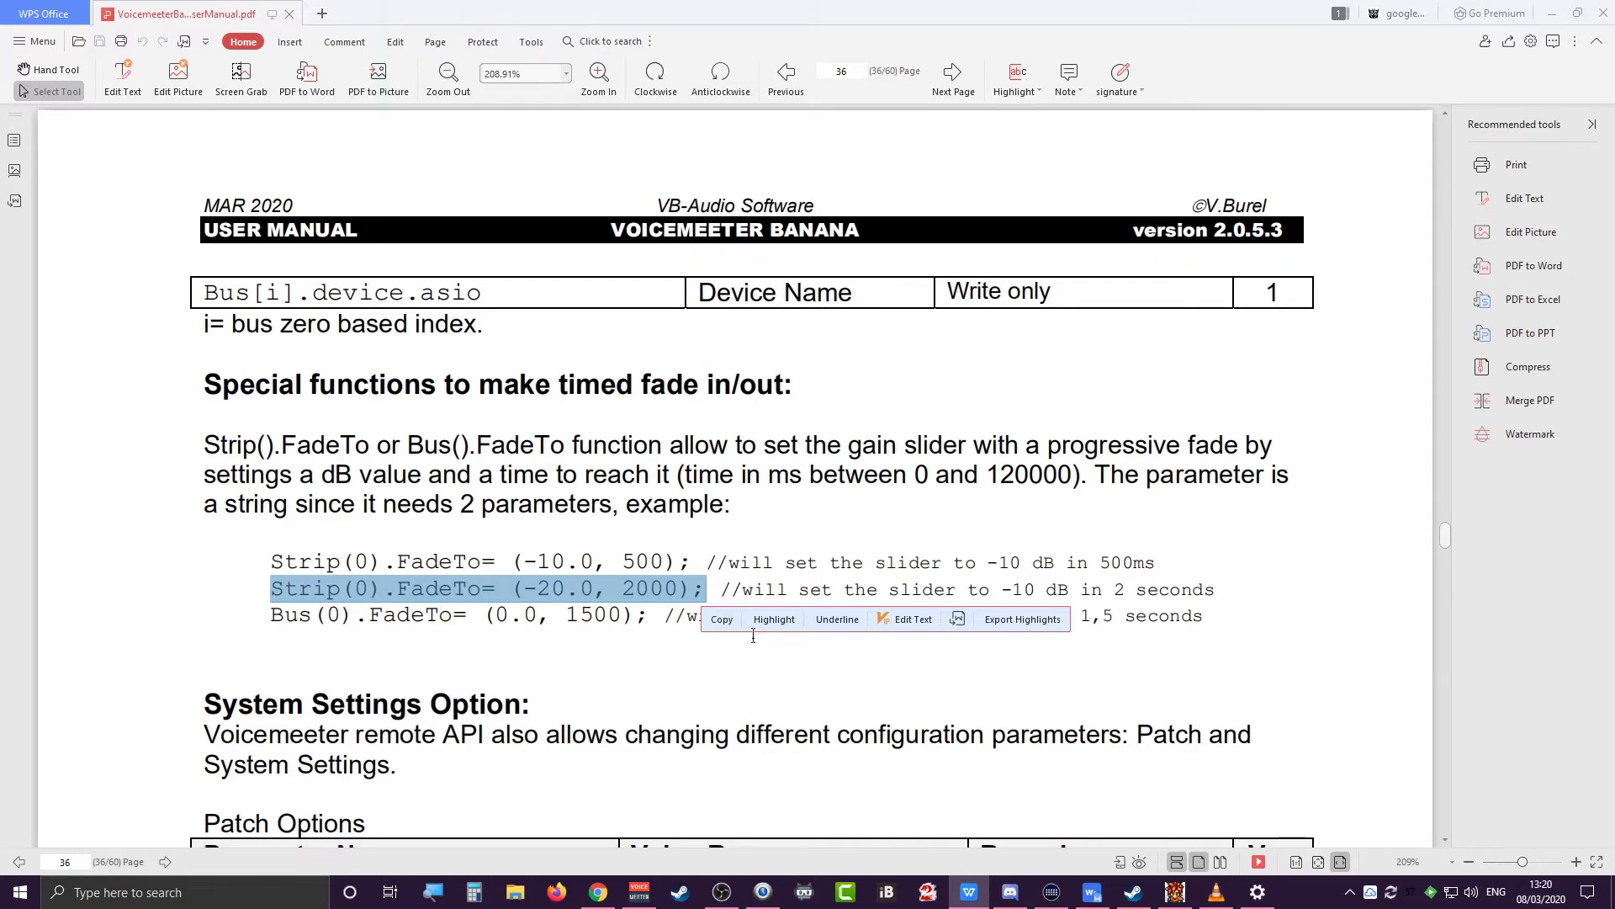
click(724, 620)
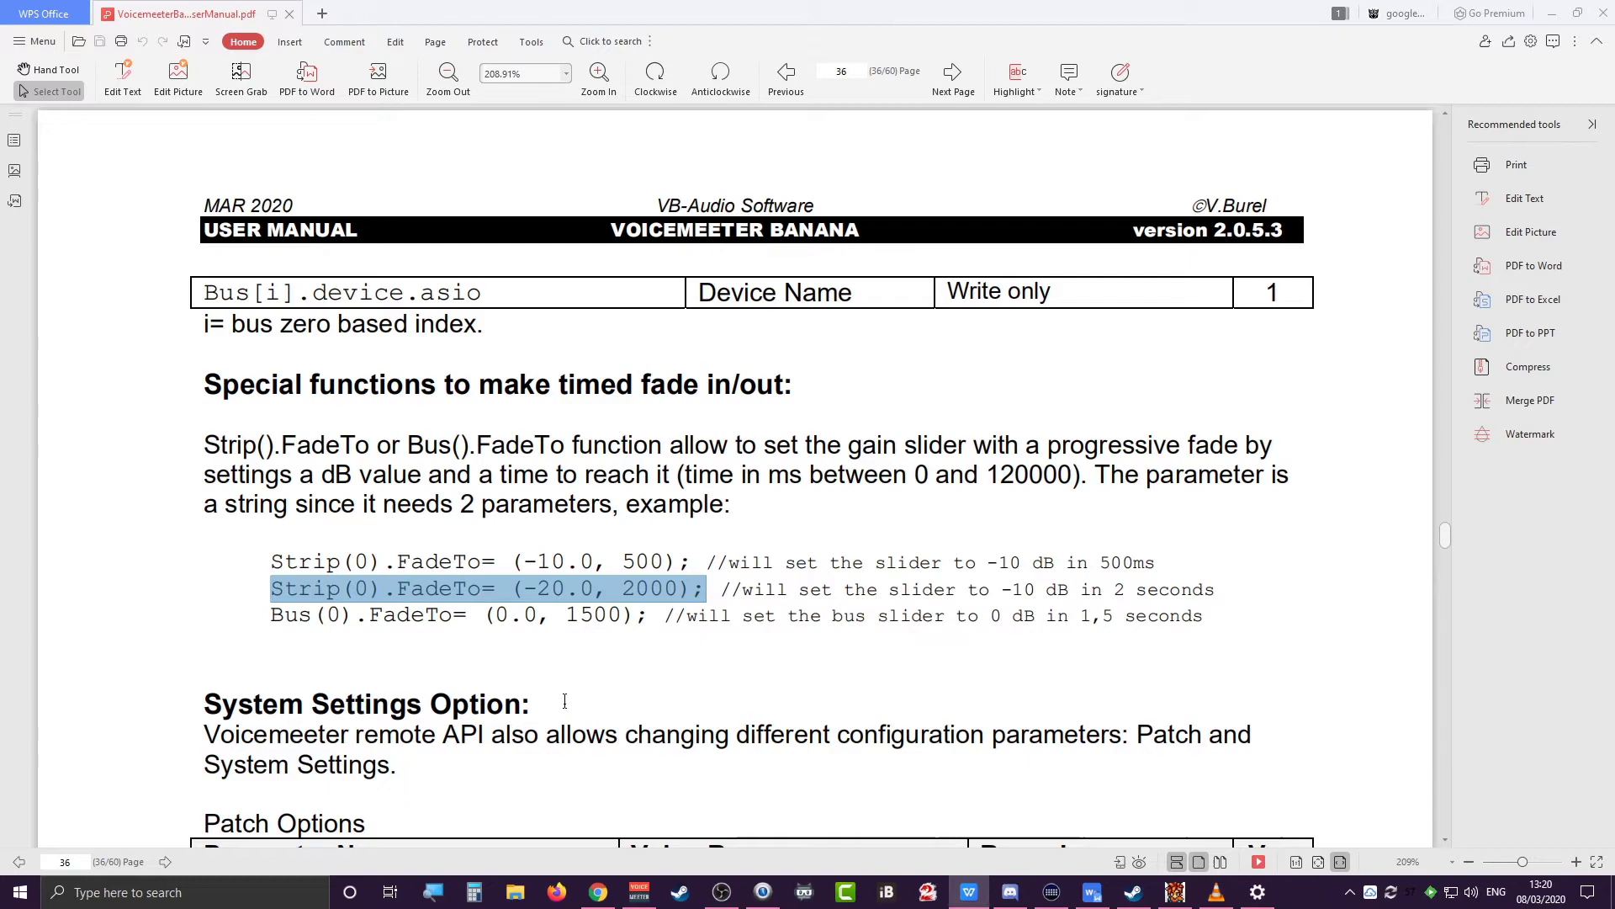
click(1552, 18)
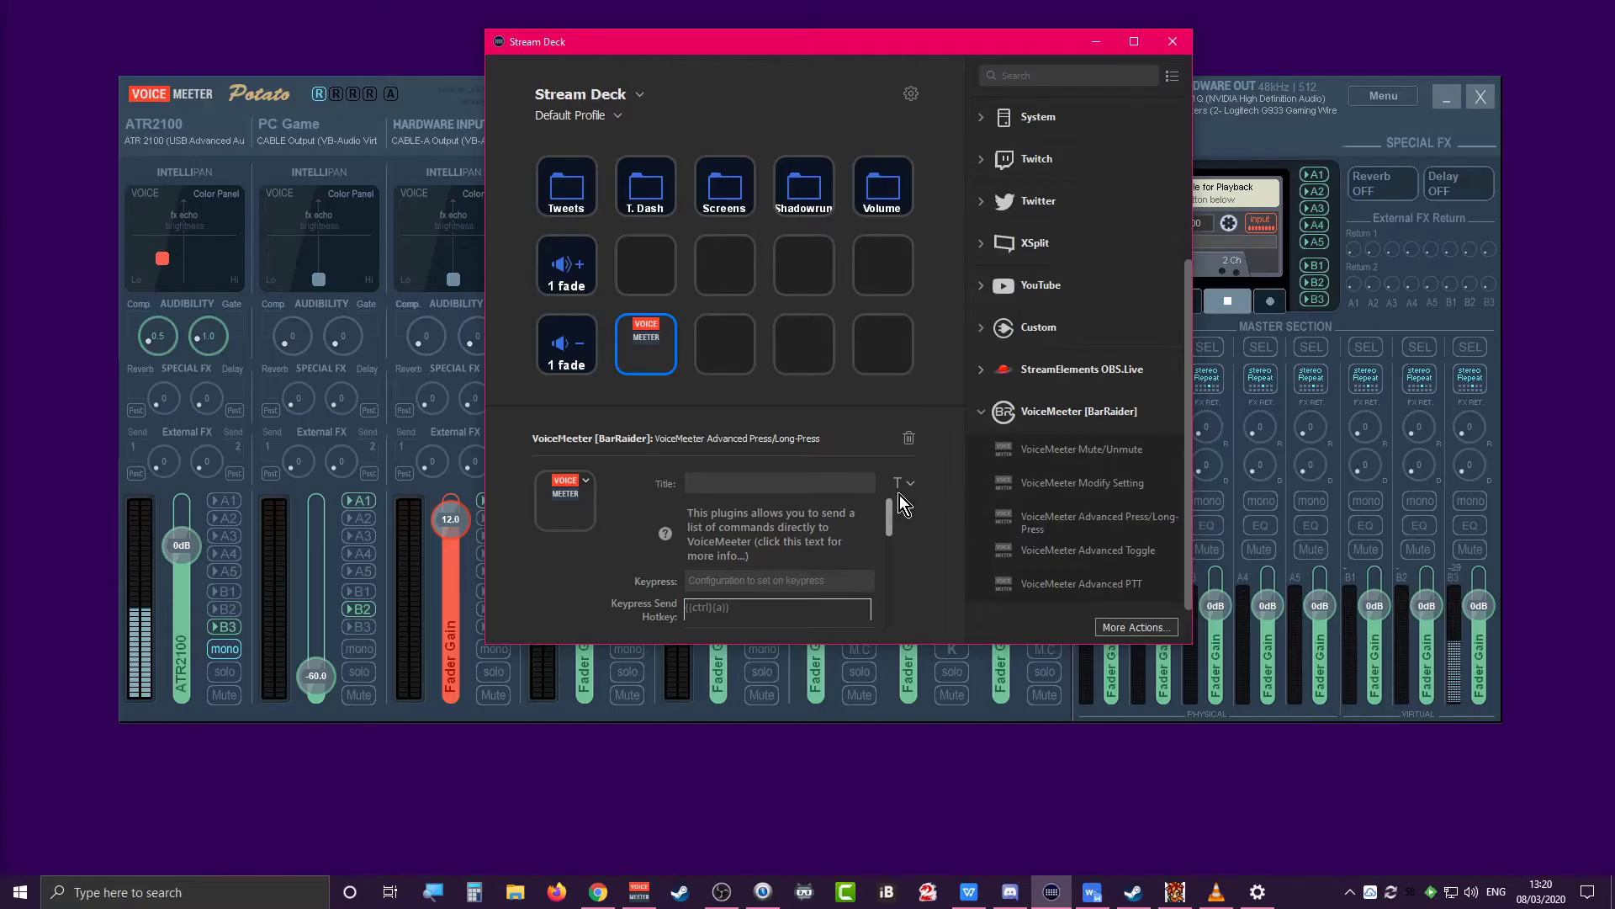
Title the new VoiceMeeter key "Fade Out" and paste the copied FadeTo command as its keypress configuration
click(748, 483)
text(Fade Out)
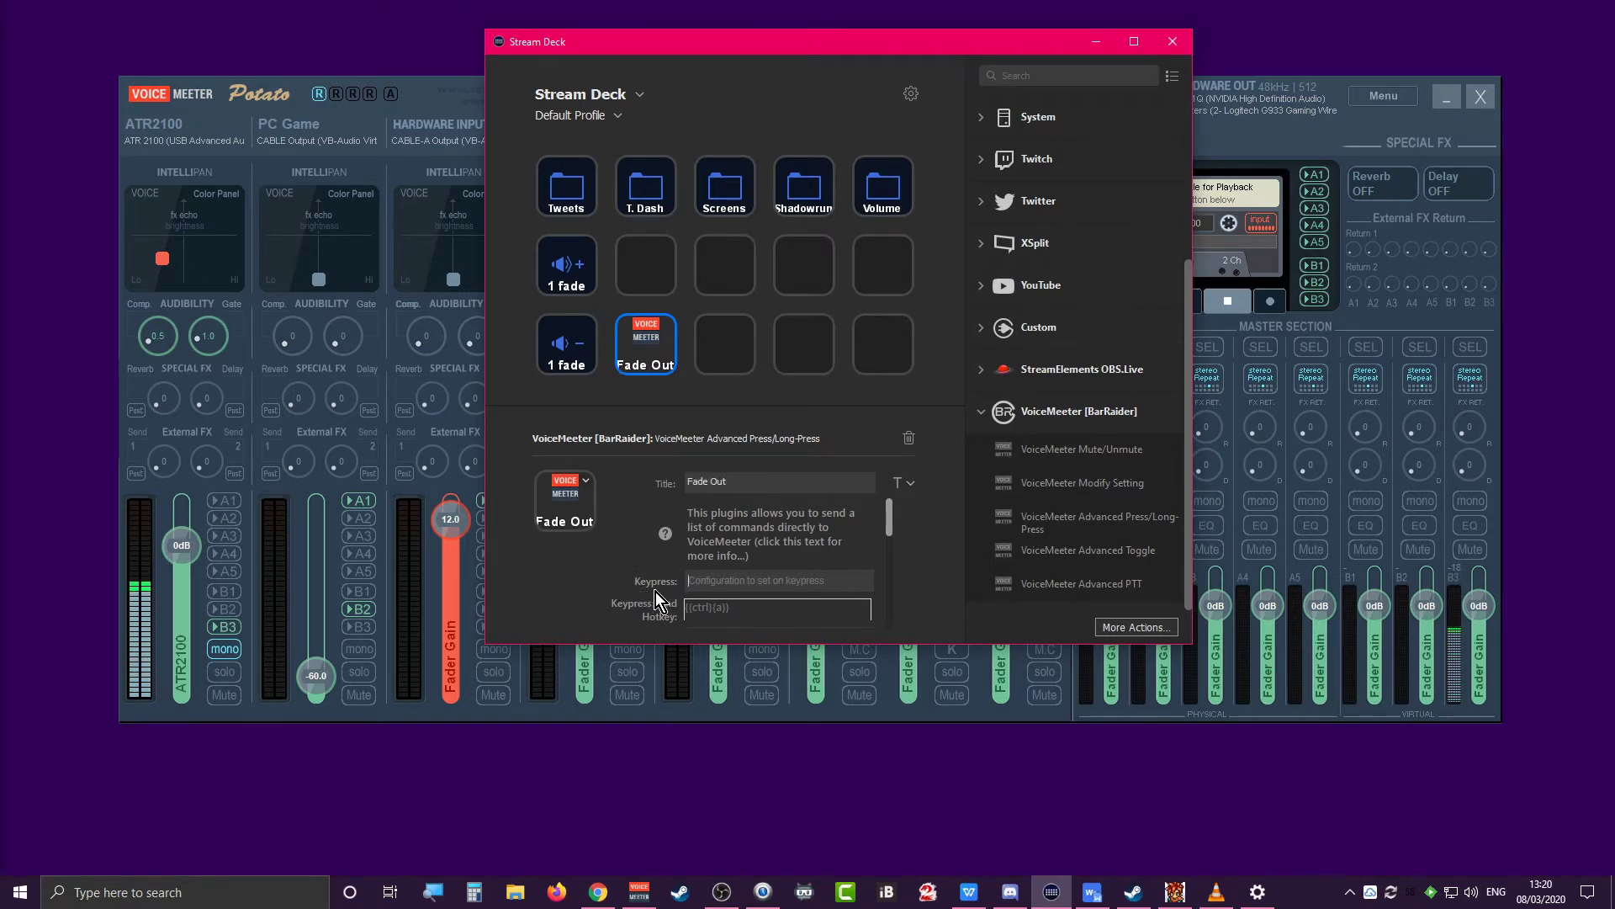
click(728, 581)
key(ctrl+v)
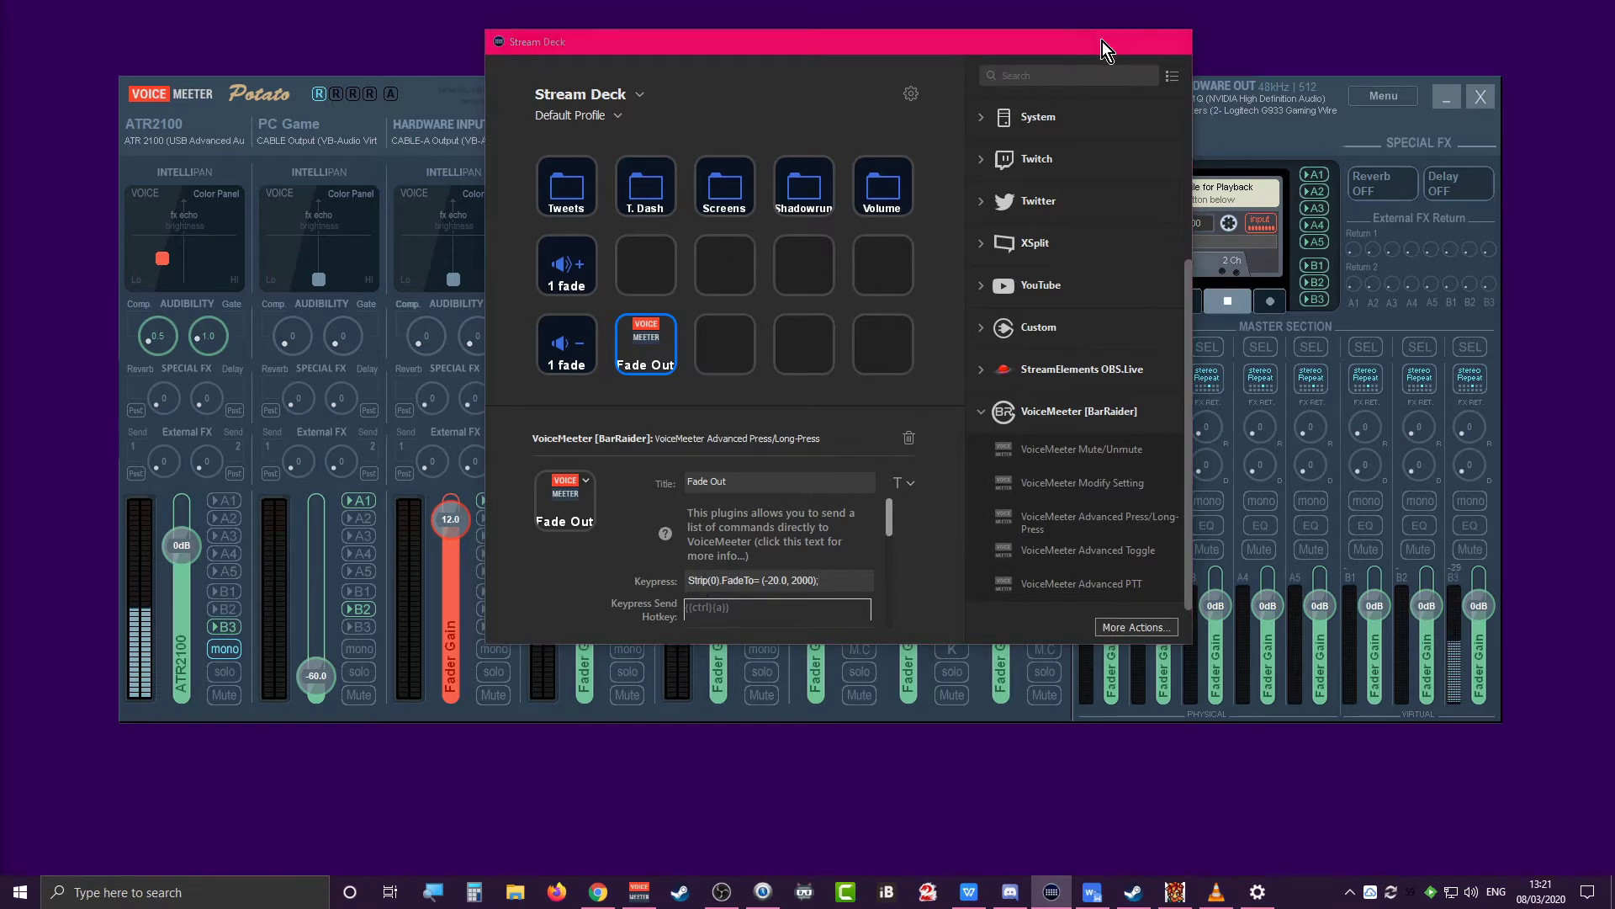
Check the channel strip order in Voicemeeter and change the Fade Out key's keypress command to target Strip(1)
click(1096, 42)
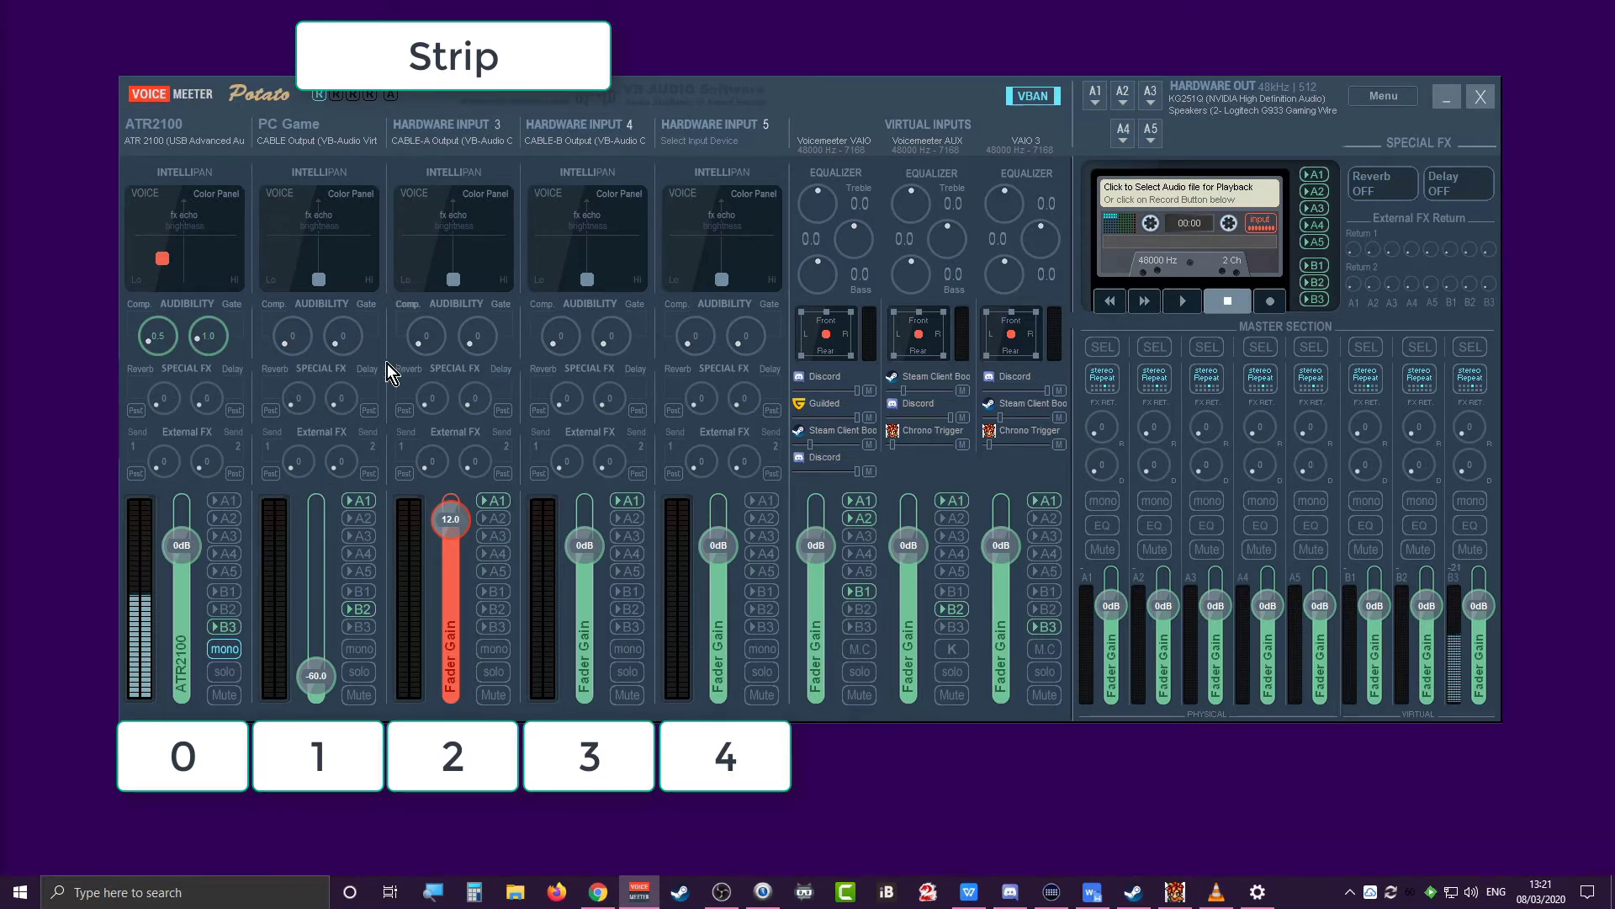
click(1052, 891)
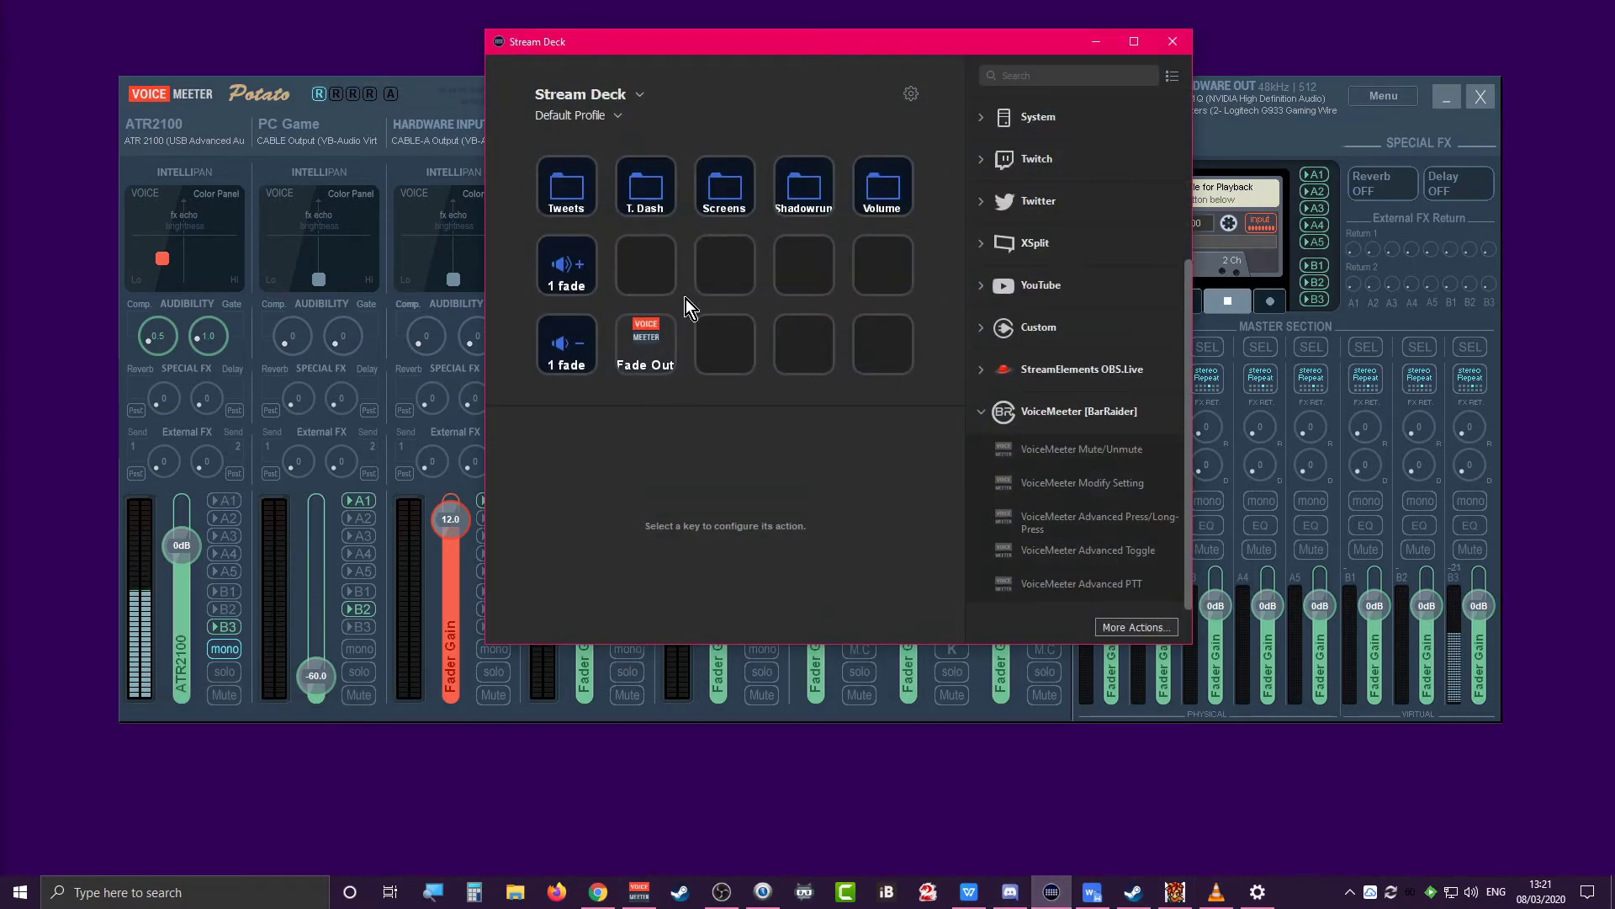
click(654, 353)
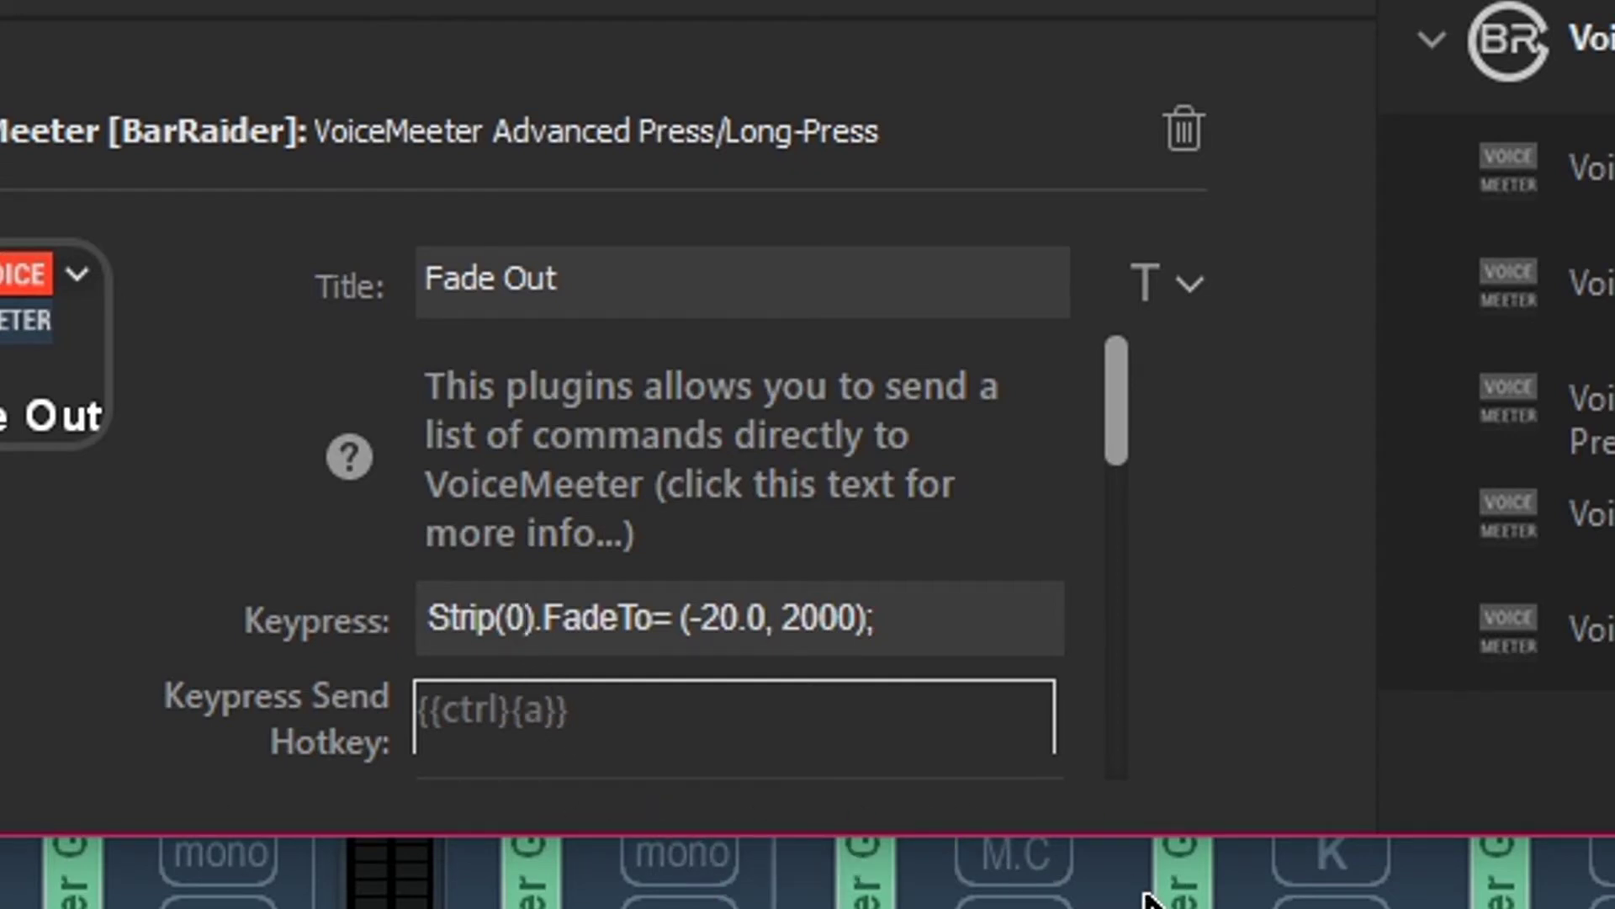
key(BackSpace)
text(1)
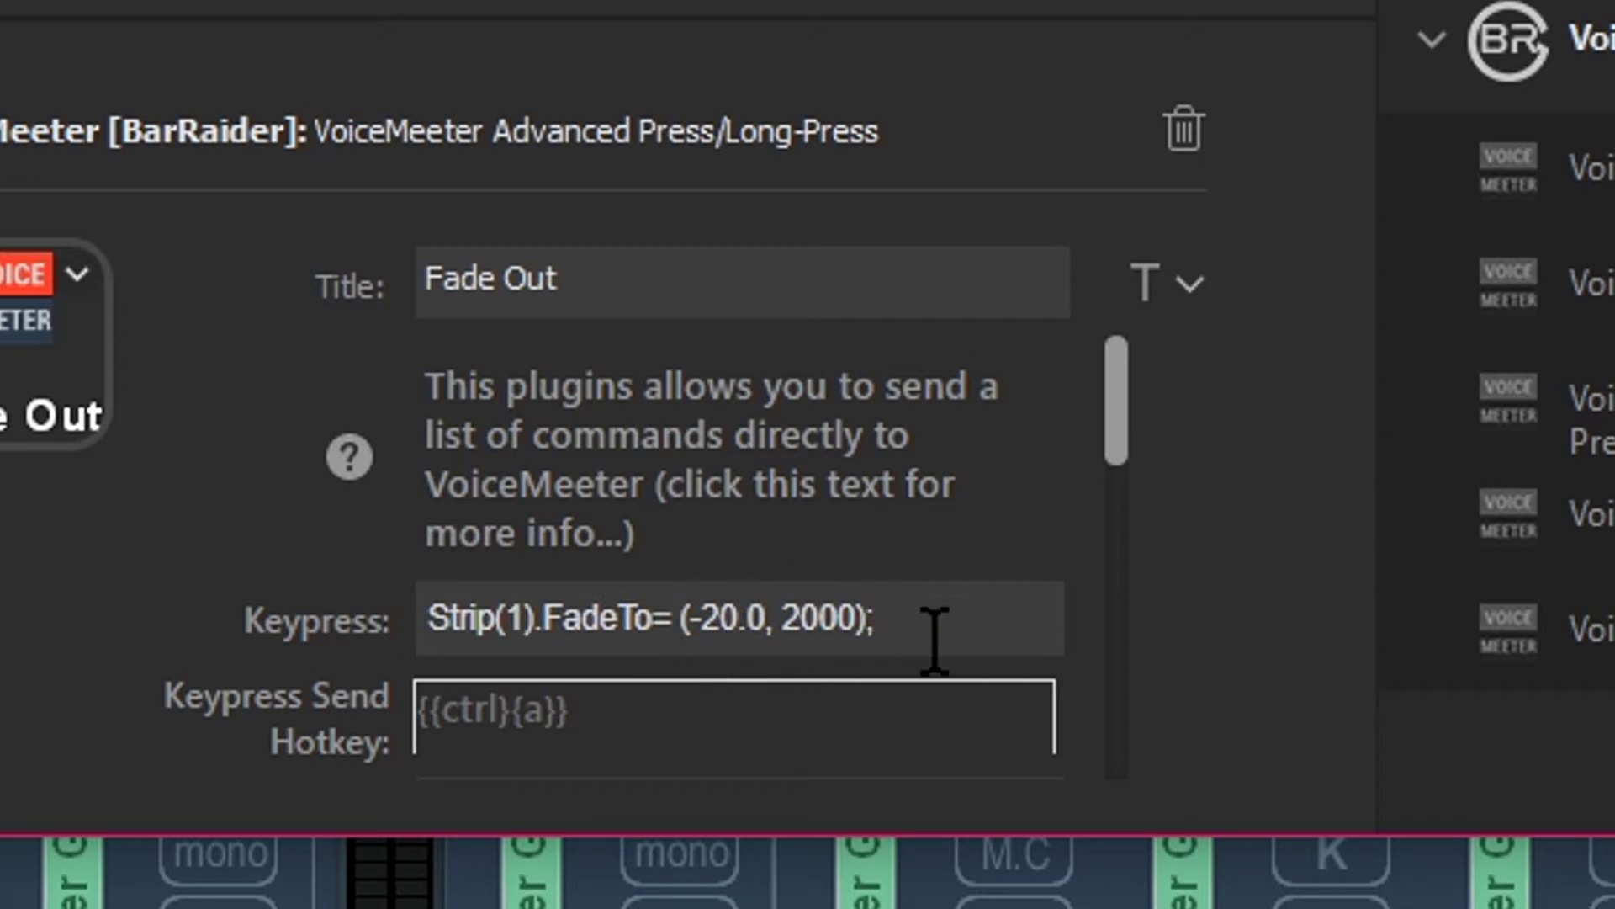
Set the target level in the Fade Out key's FadeTo command to -60.0 dB
click(766, 618)
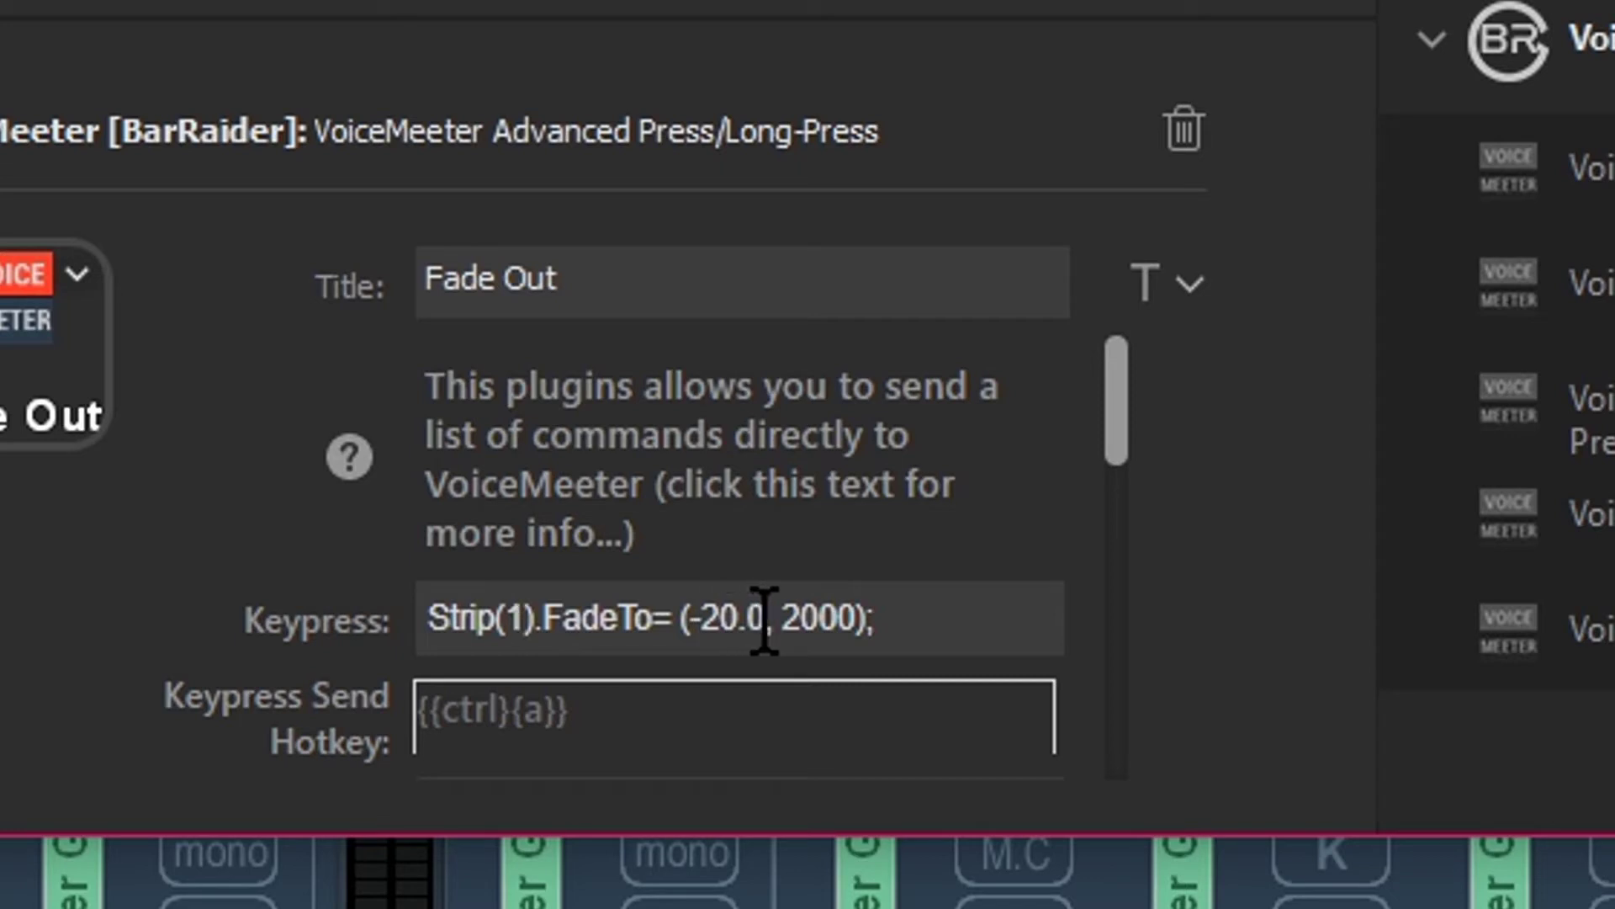
key(Left)
key(Left)
key(Left)
key(Left)
key(Left)
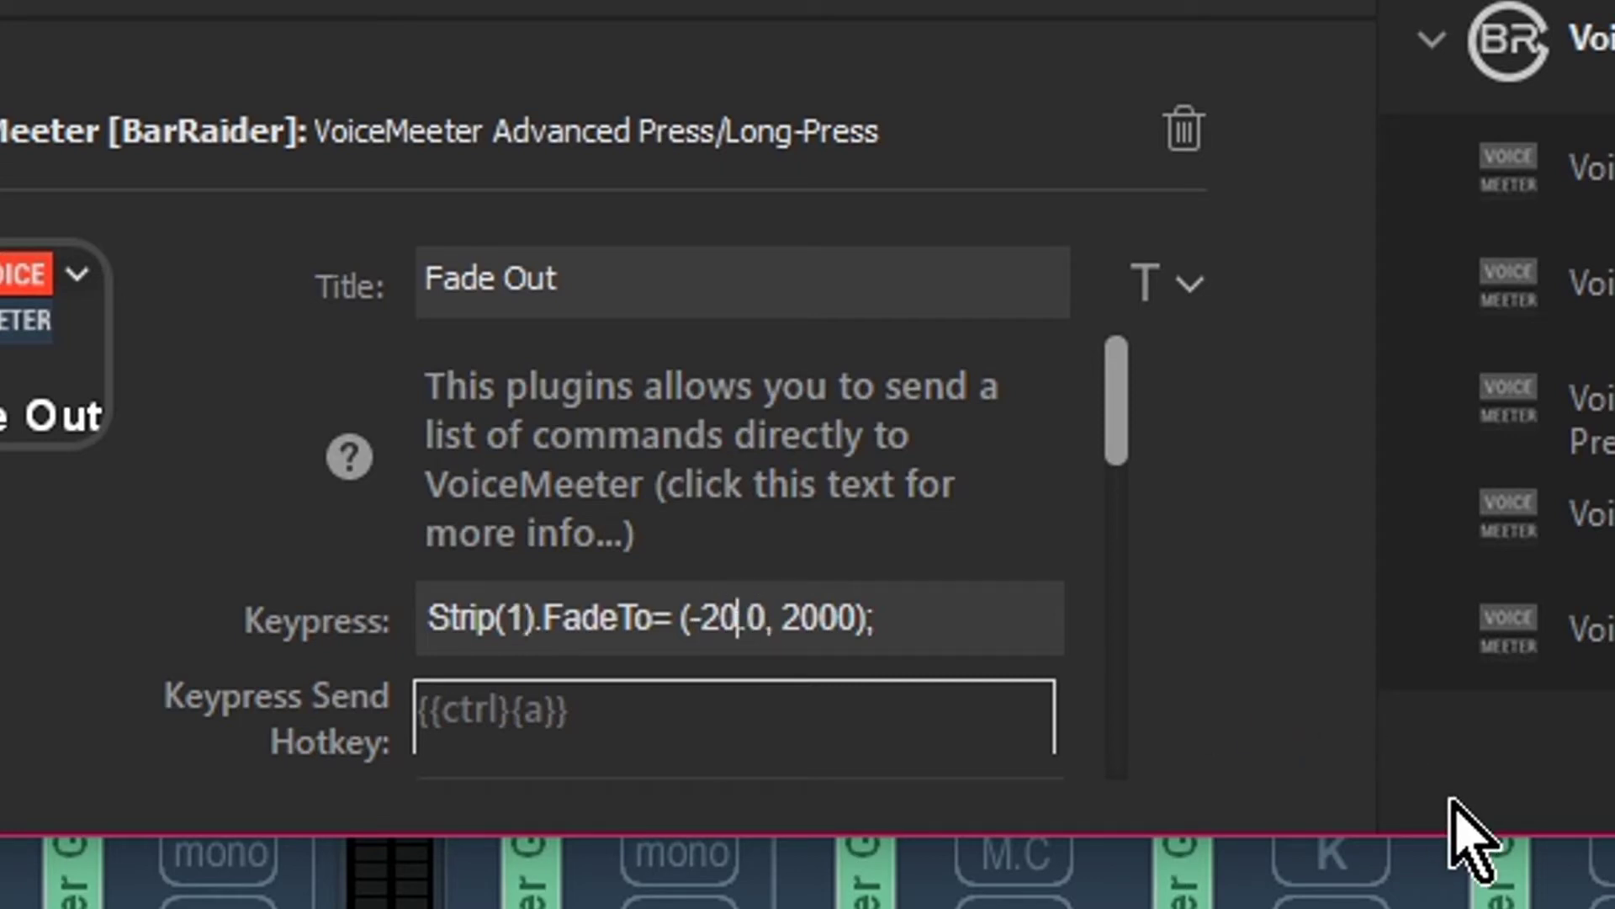
key(Right)
key(Right)
key(Right)
key(Right)
key(Right)
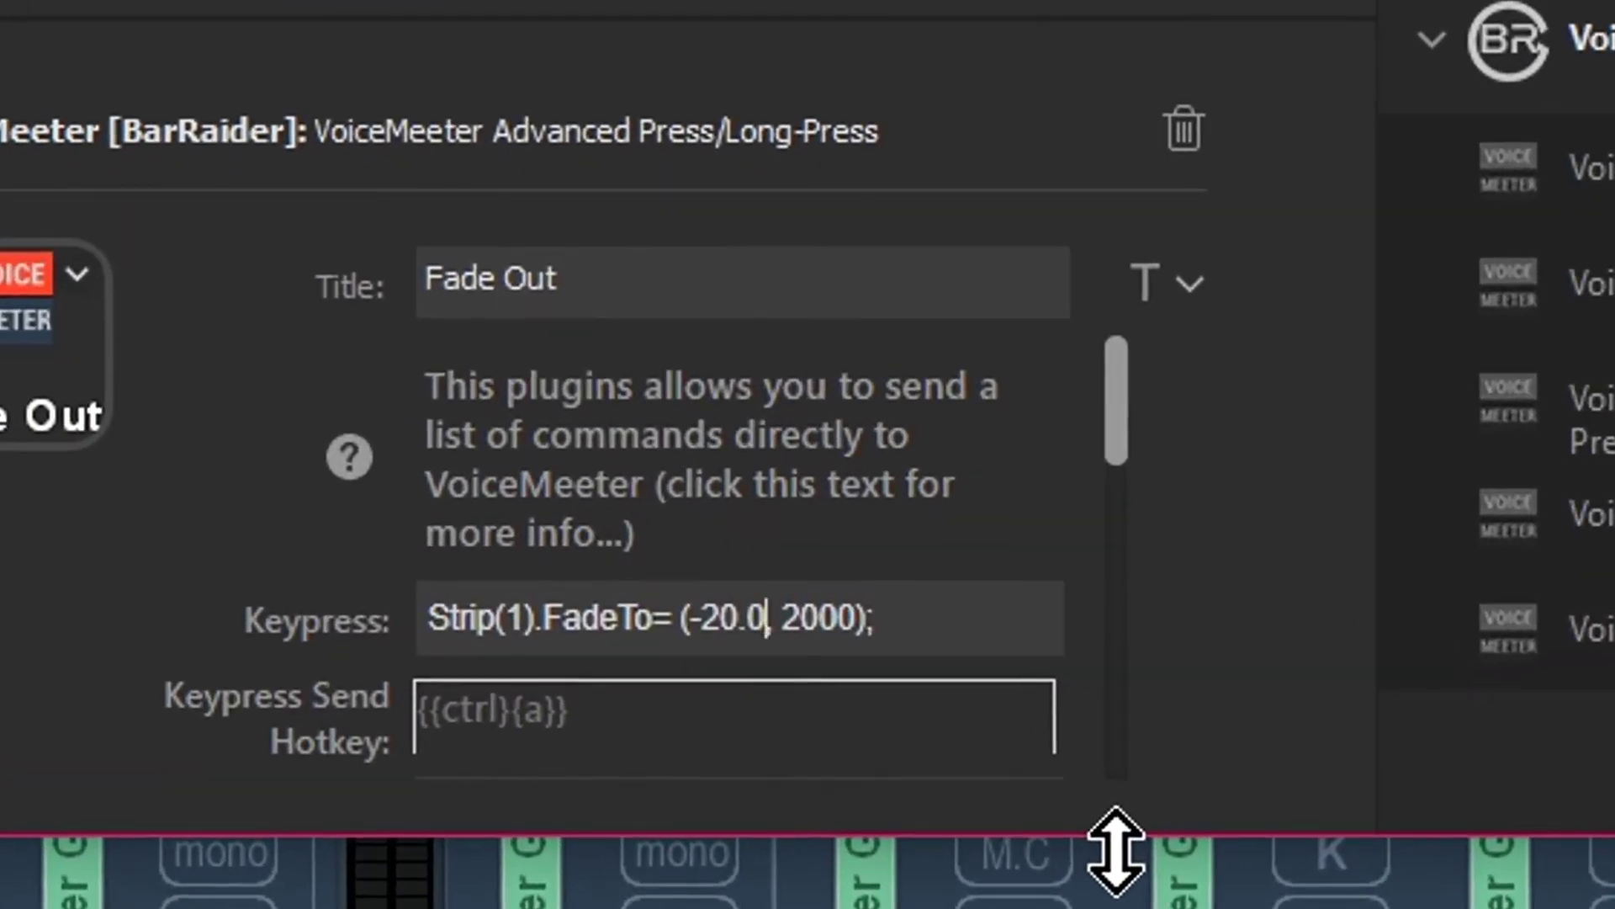
key(Left)
key(Left)
key(Left)
key(BackSpace)
text(6)
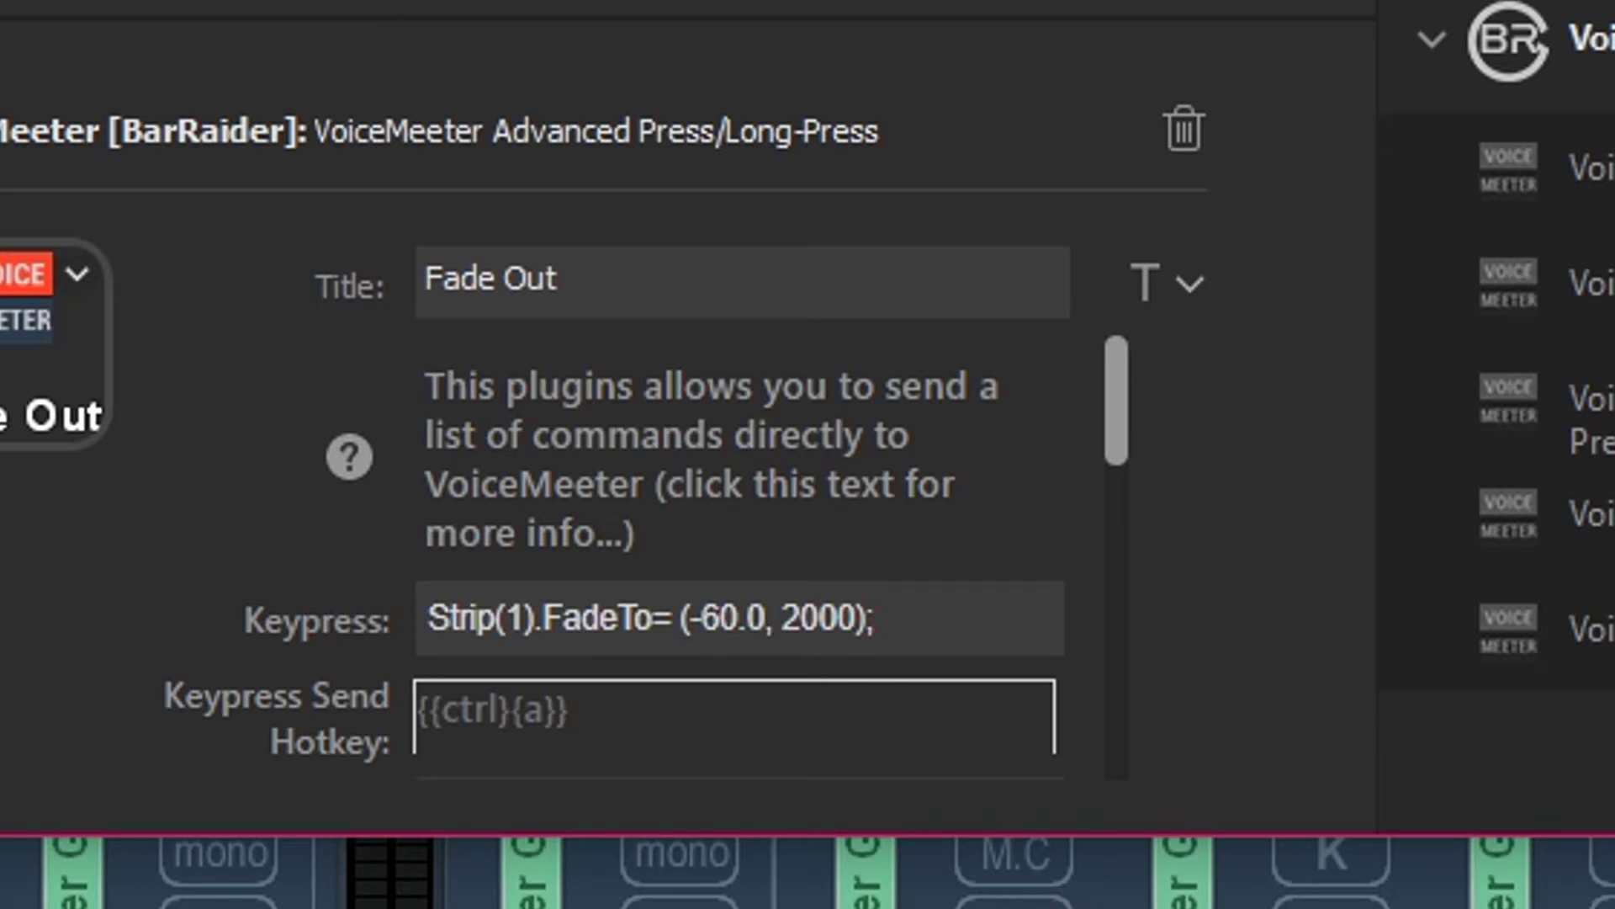
Set the fade time in the Fade Out key's command to 3500 ms
double_click(818, 619)
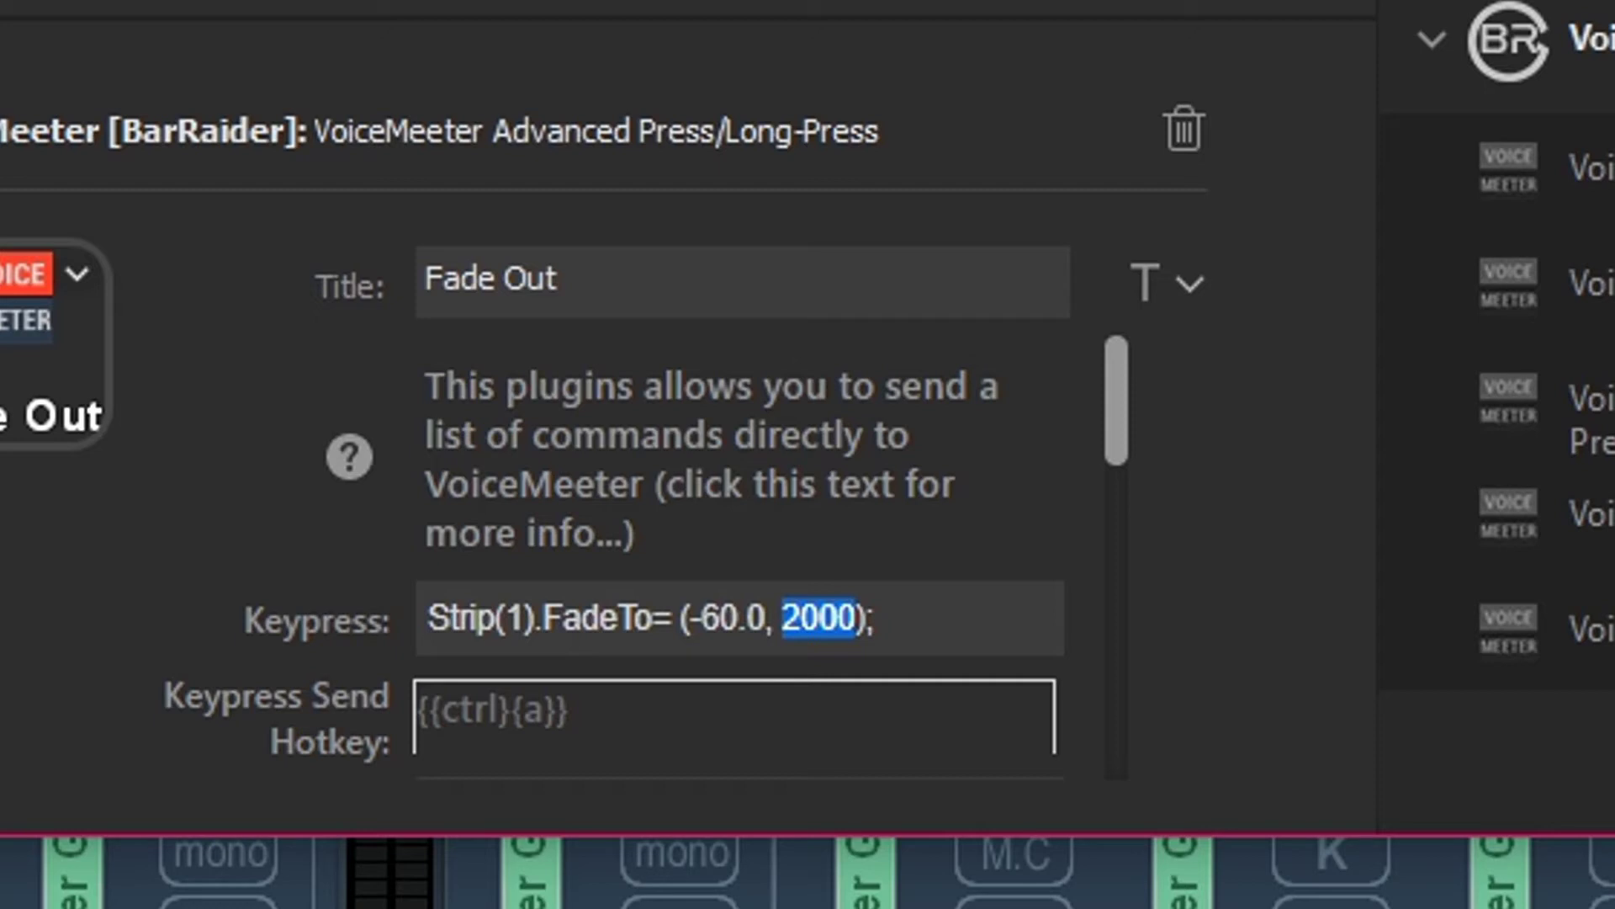
text(35)
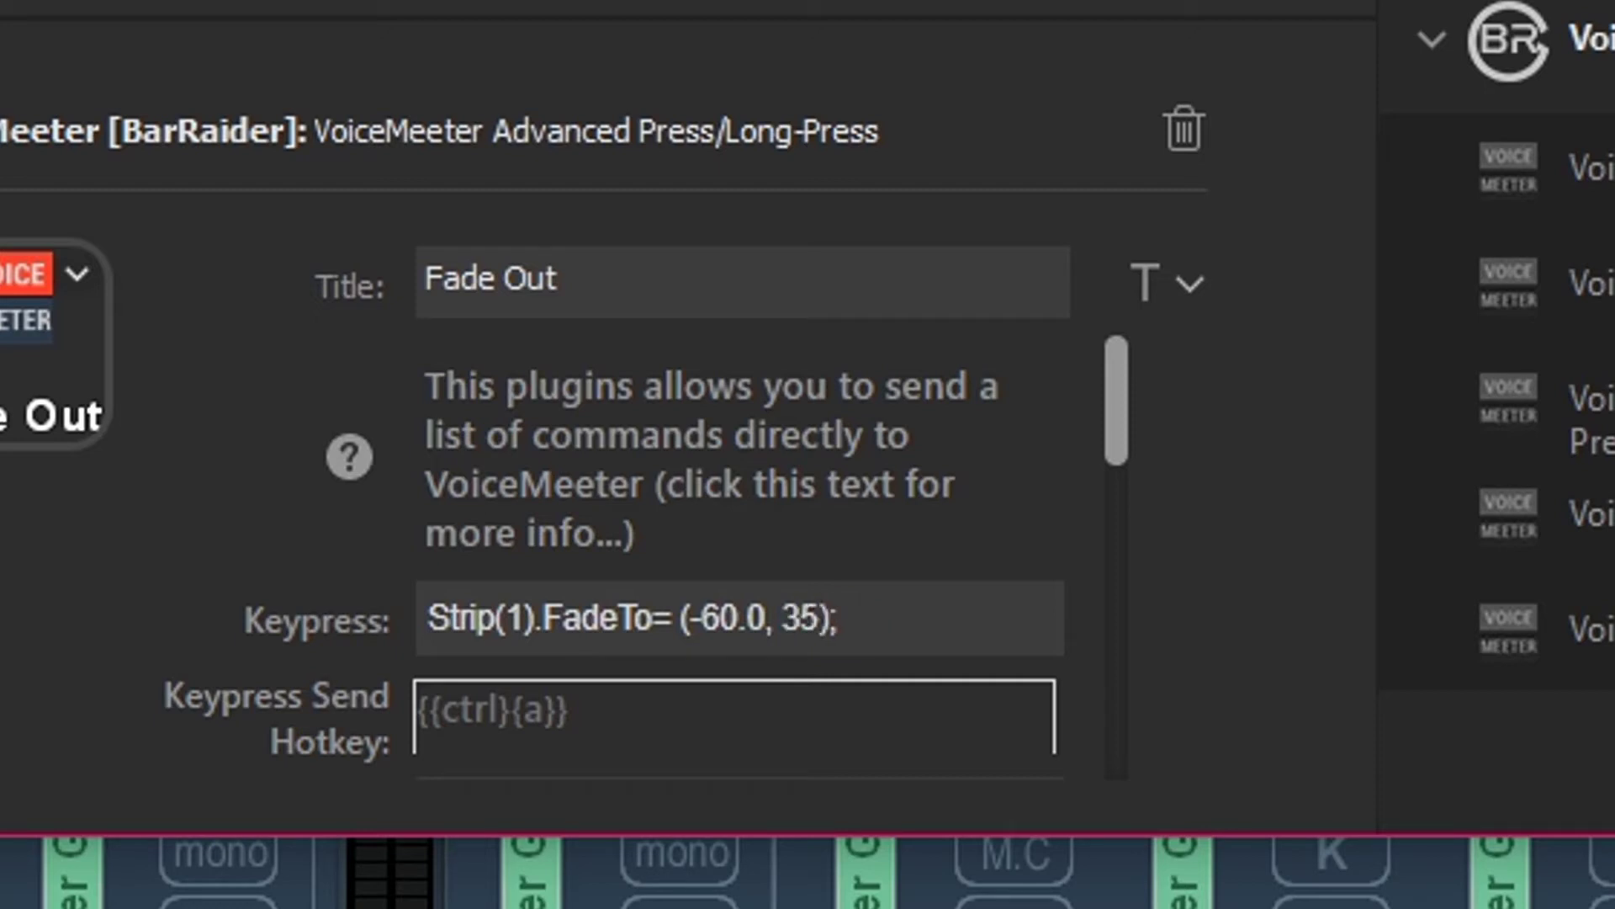
text(00)
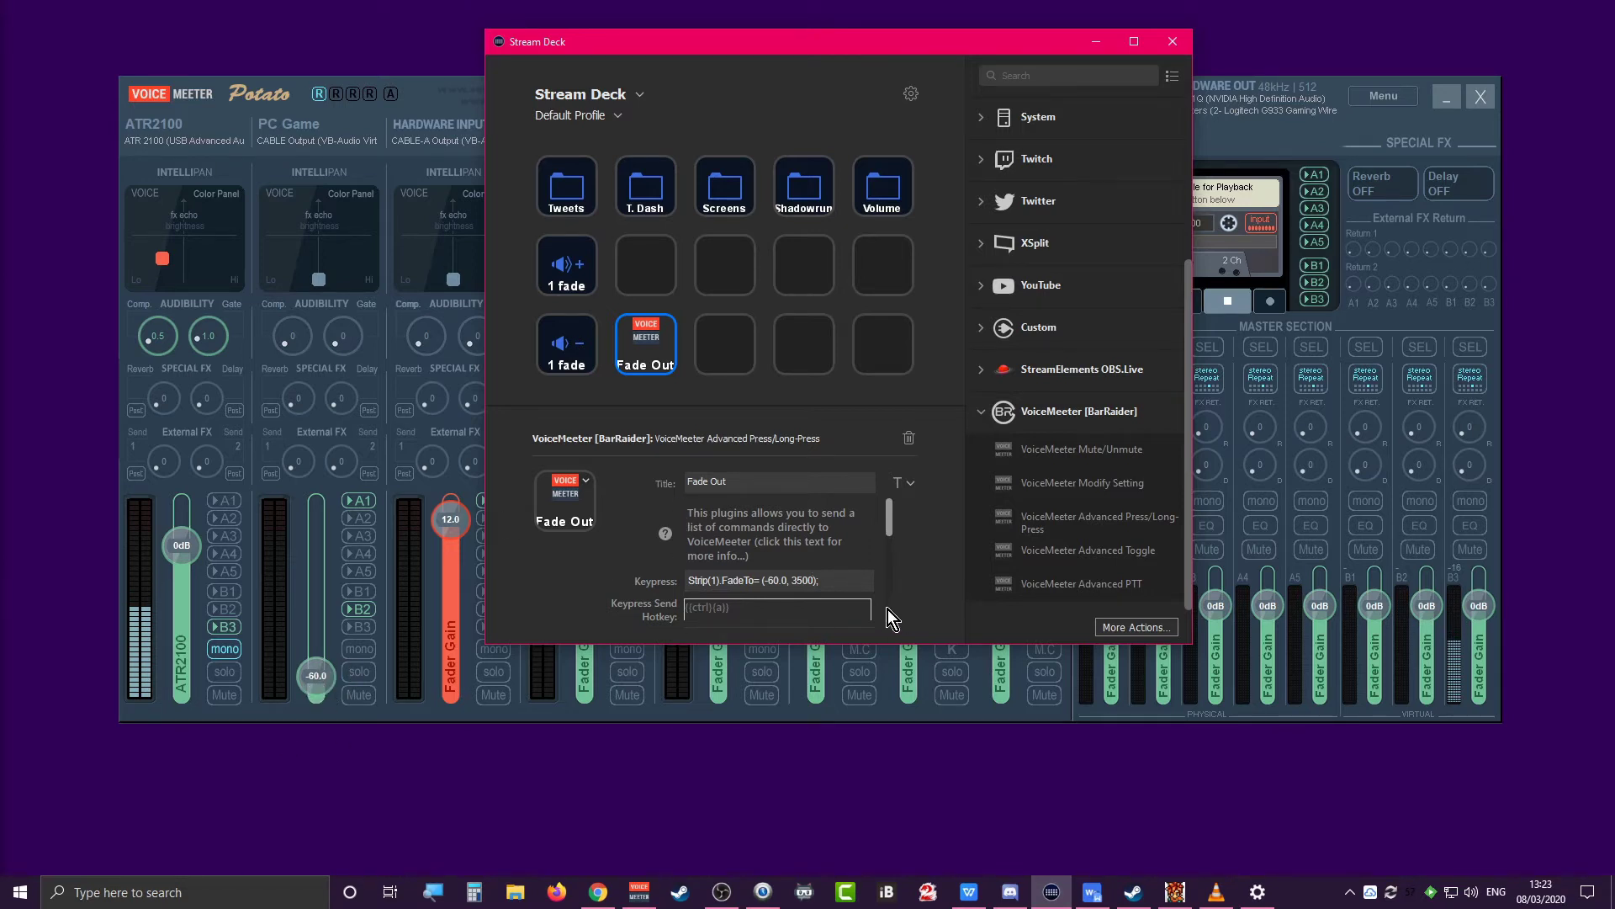
Duplicate the Fade Out key onto the empty key directly above it
right_click(649, 350)
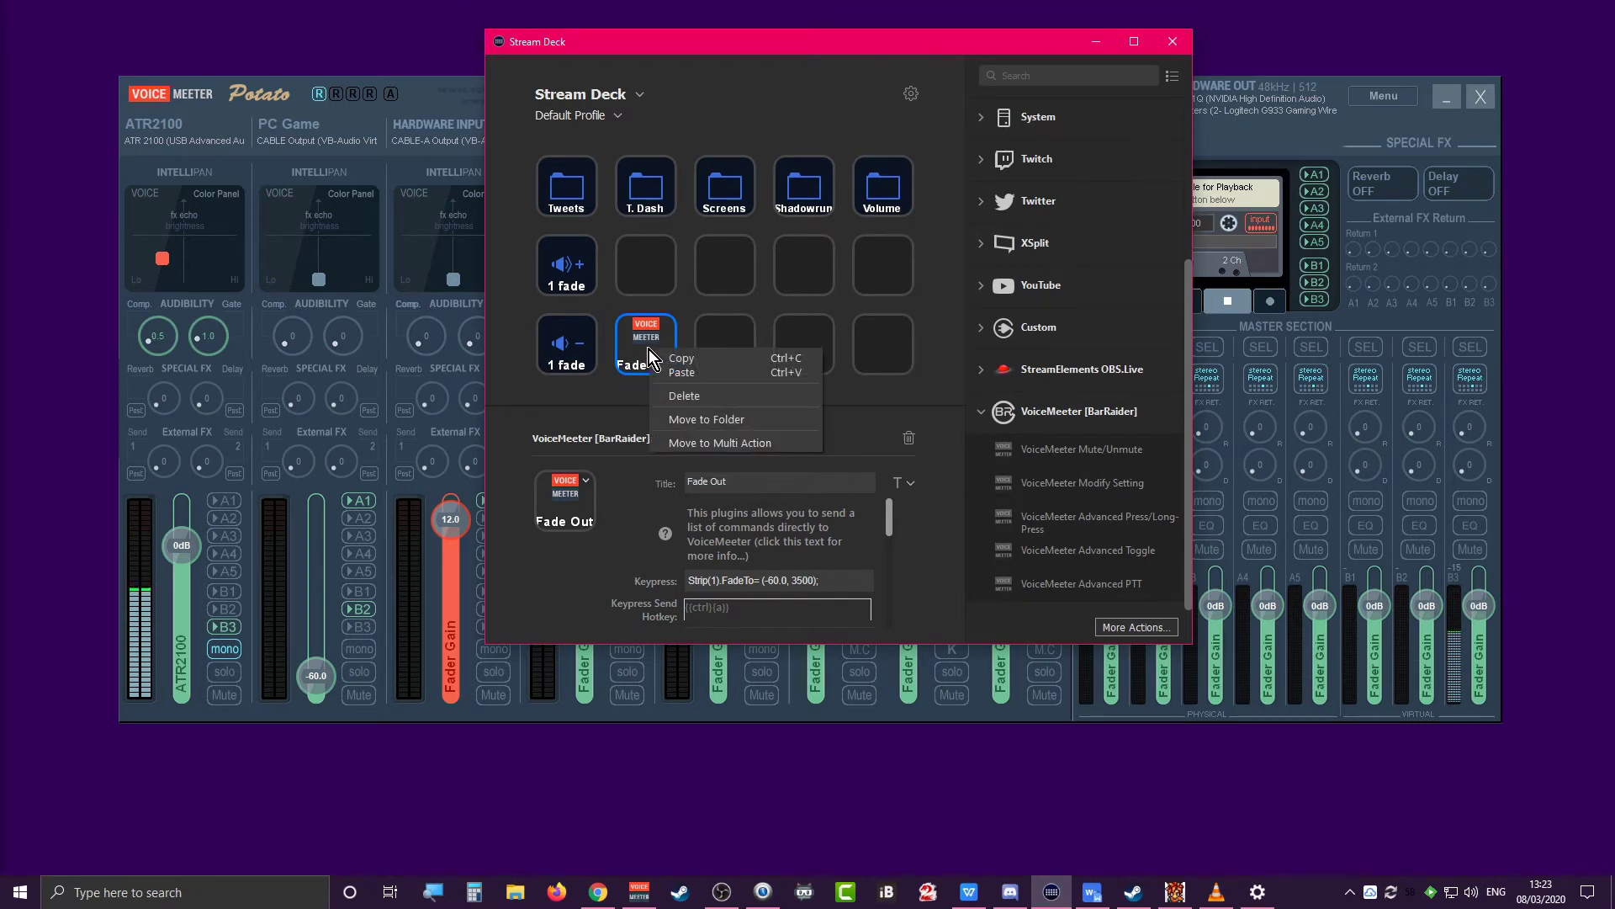
click(700, 360)
click(651, 265)
right_click(651, 264)
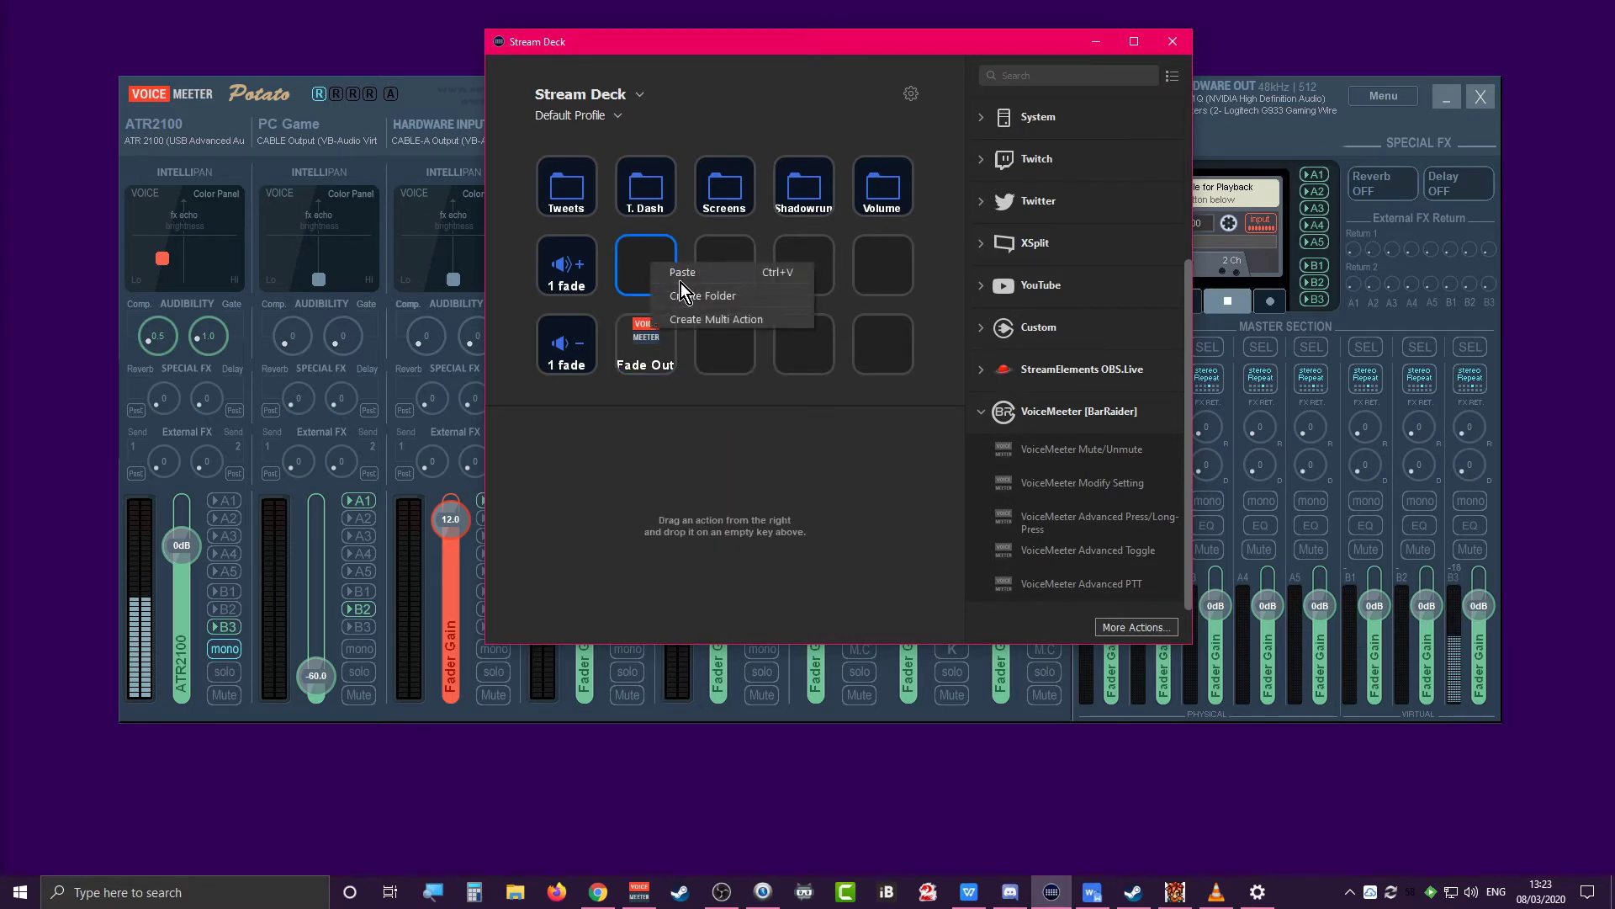
click(682, 273)
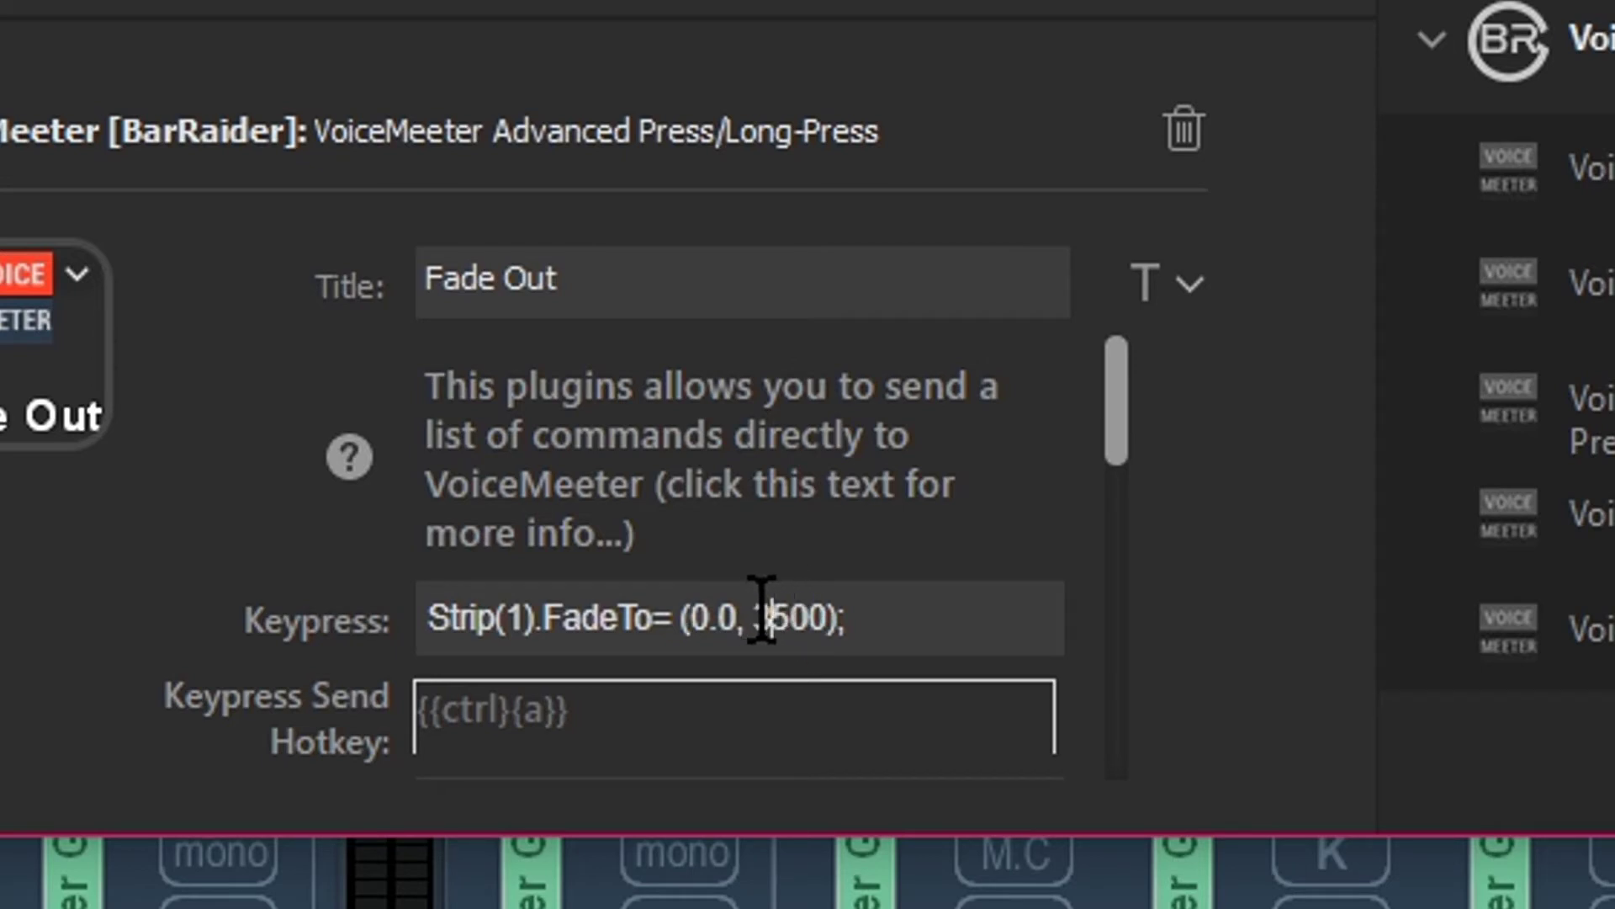
Change the duplicated key's keypress command to "Strip(1).FadeTo= (0.0, 6000);"
drag(763, 610, 1442, 649)
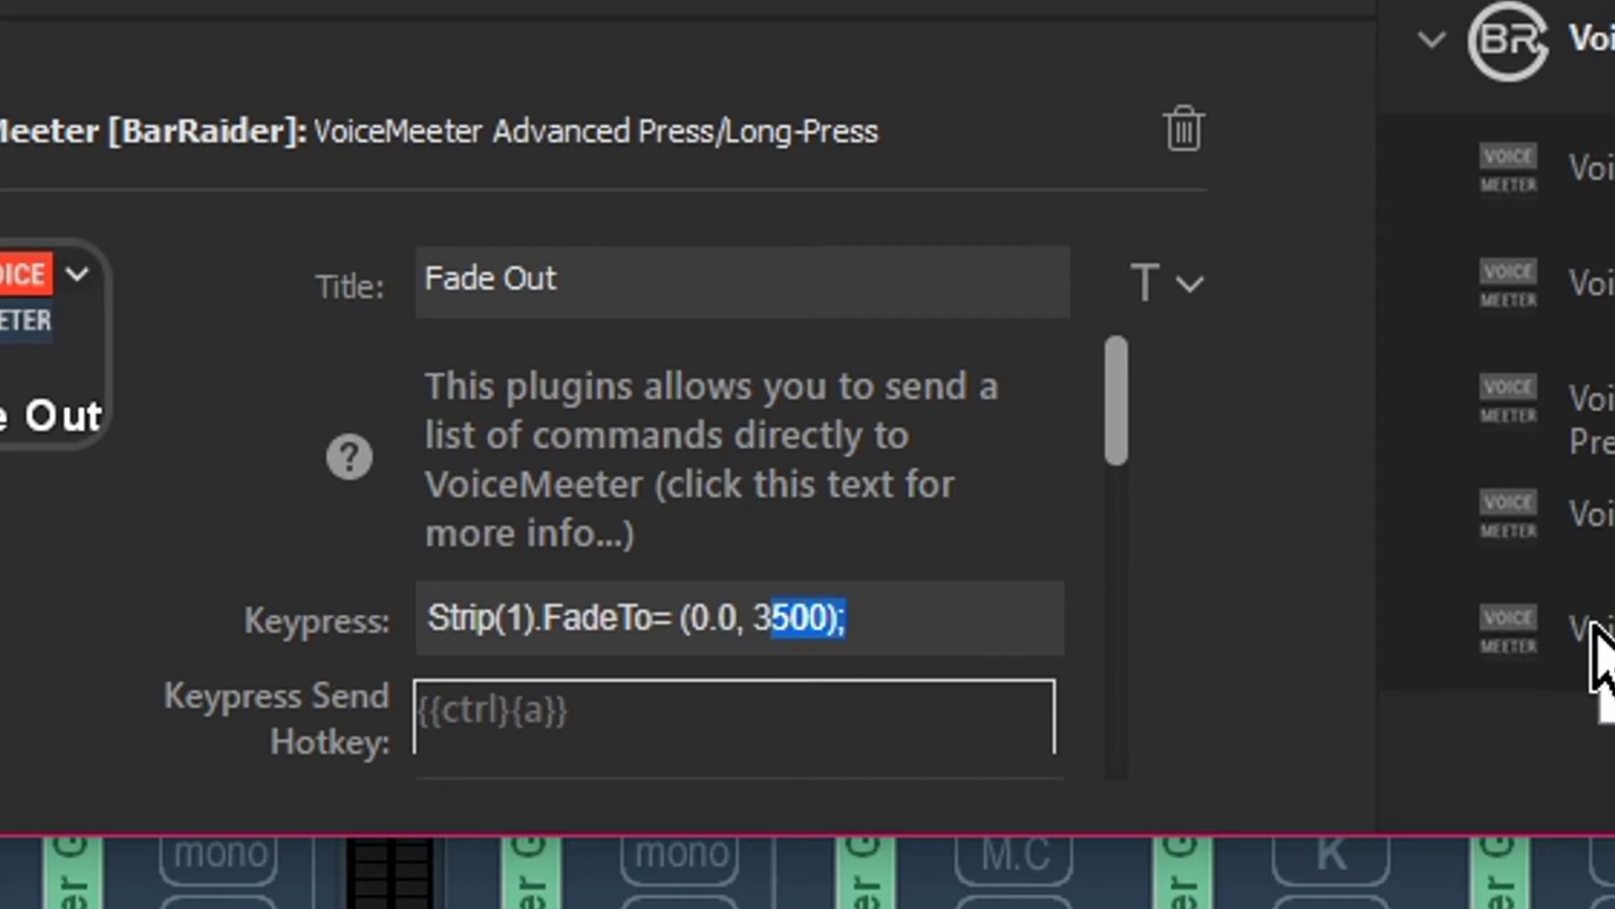
key(BackSpace)
key(BackSpace)
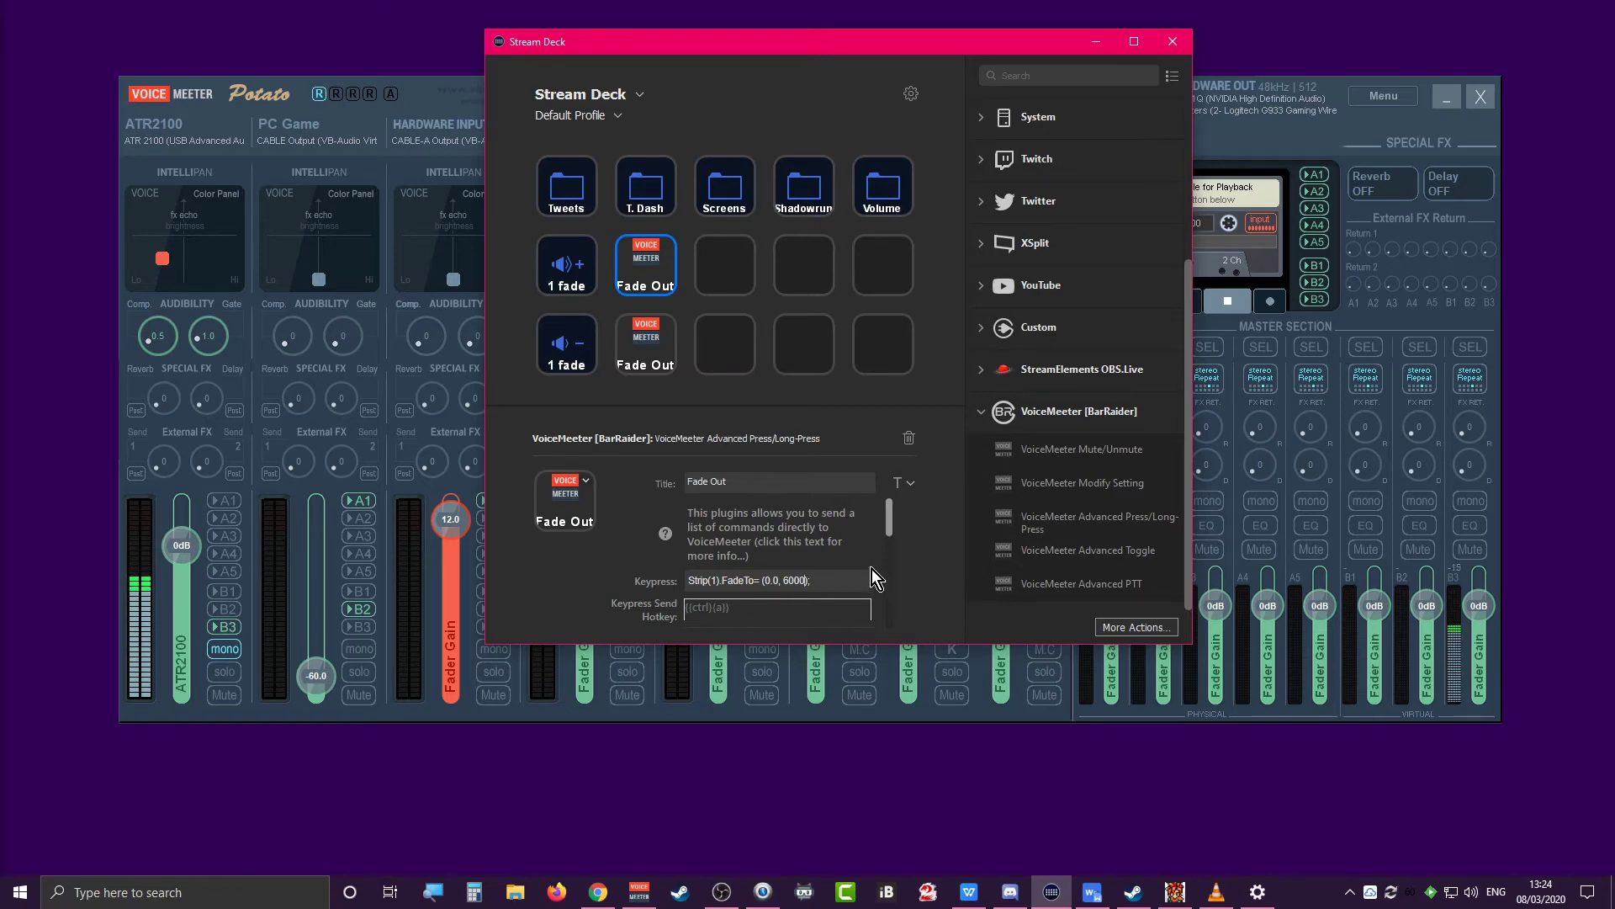
Start the Chrono Trigger intro and the VLC music as test audio, with the Voicemeeter window brought to the front
click(1177, 902)
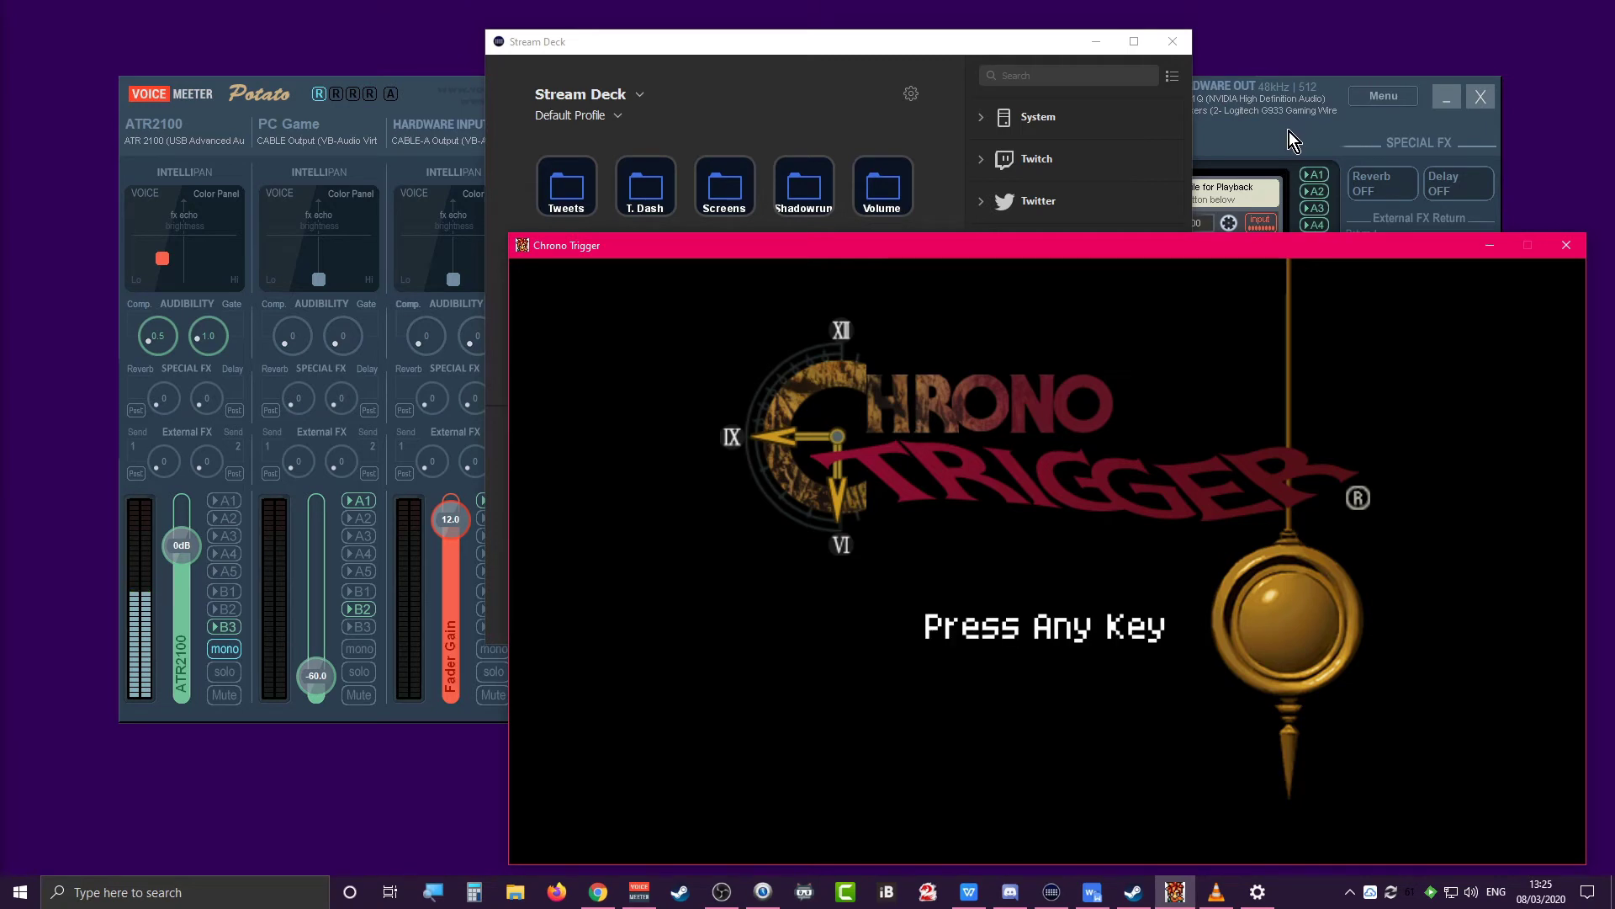
key(Return)
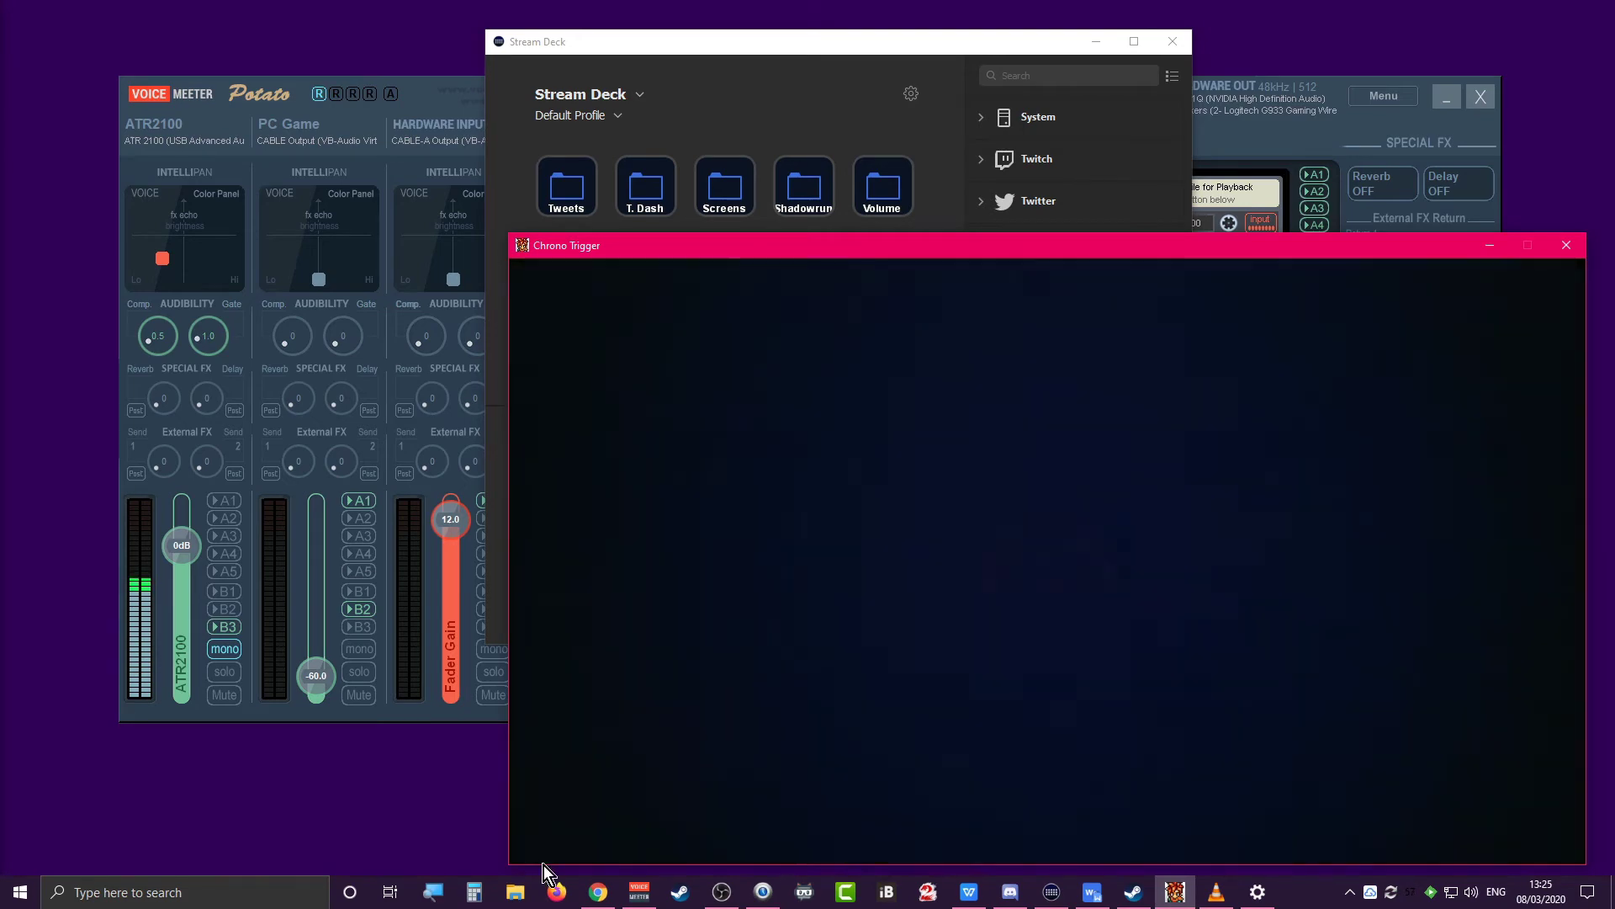
click(1222, 897)
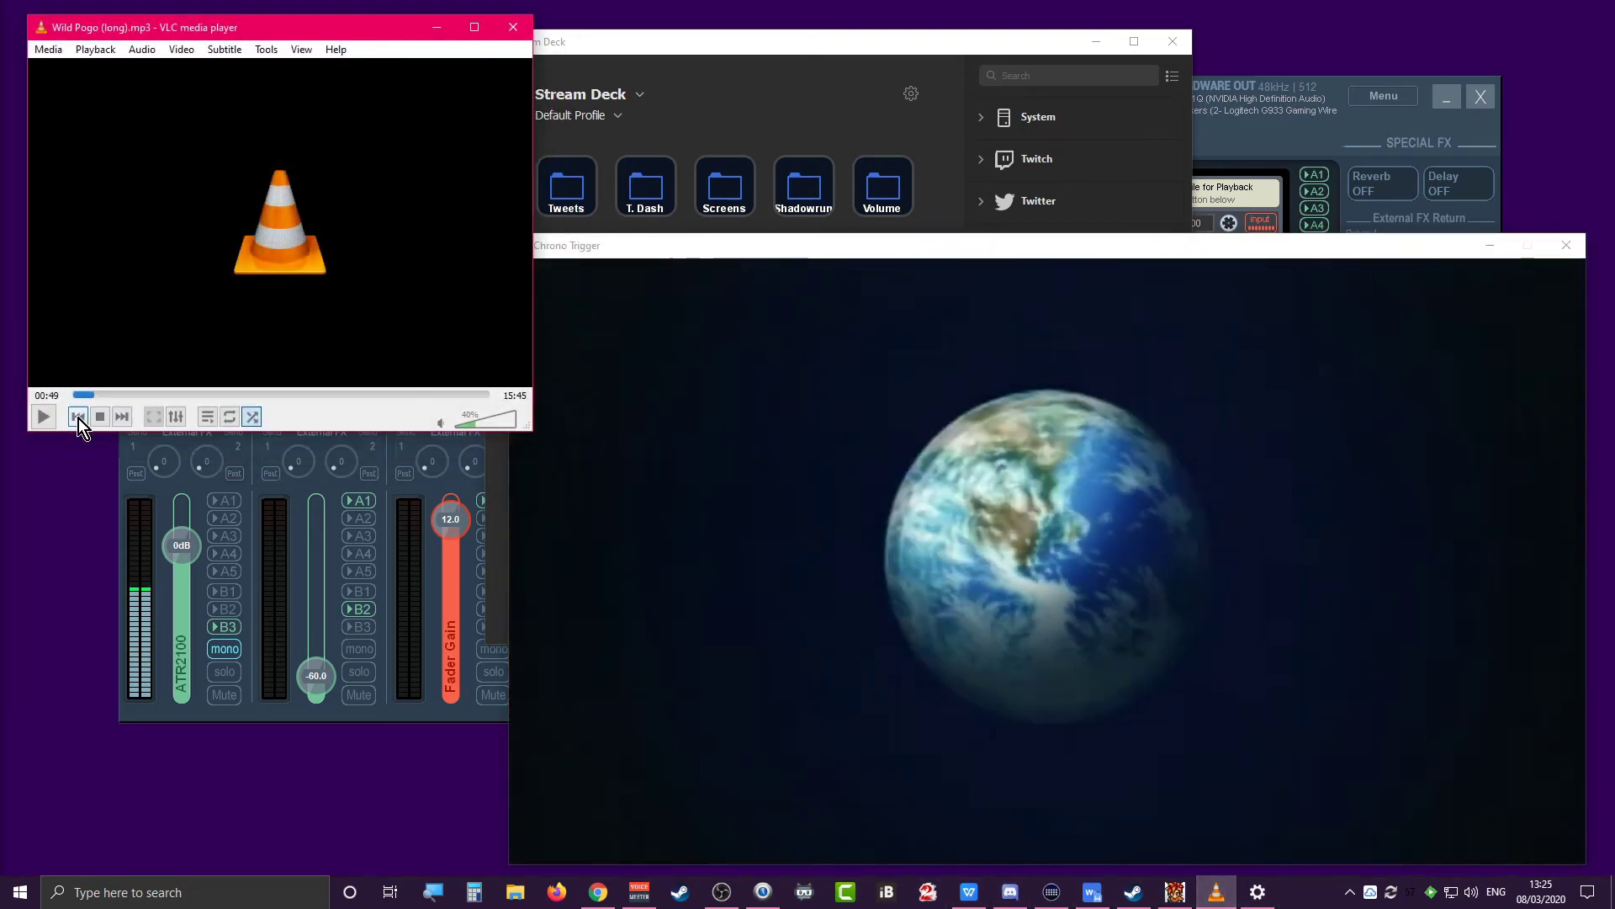
click(44, 417)
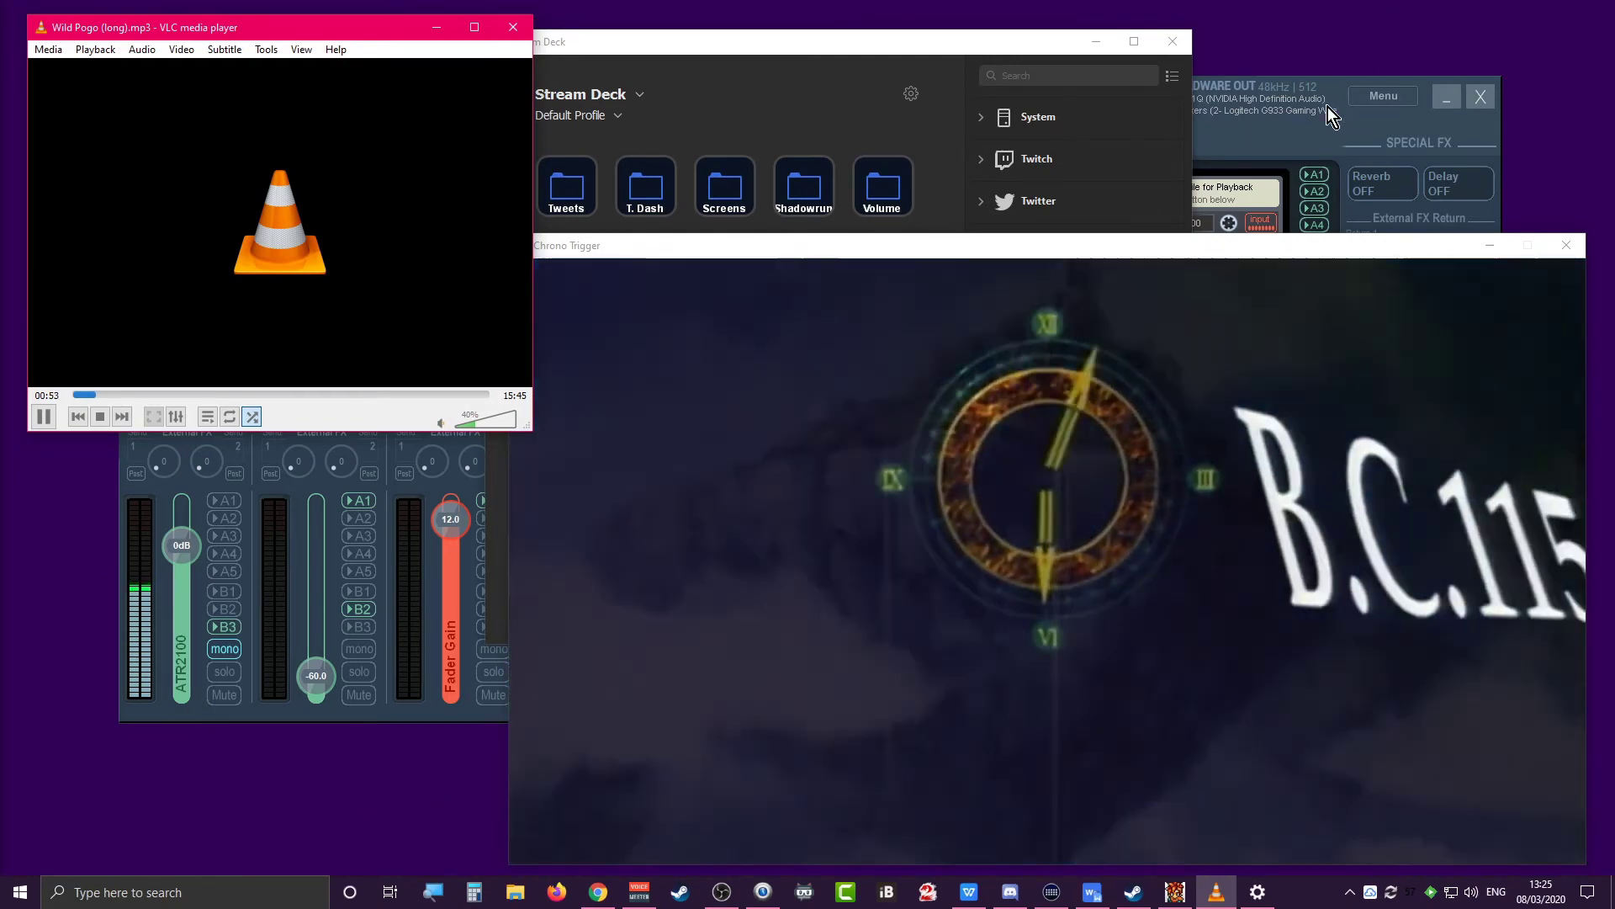
click(1354, 123)
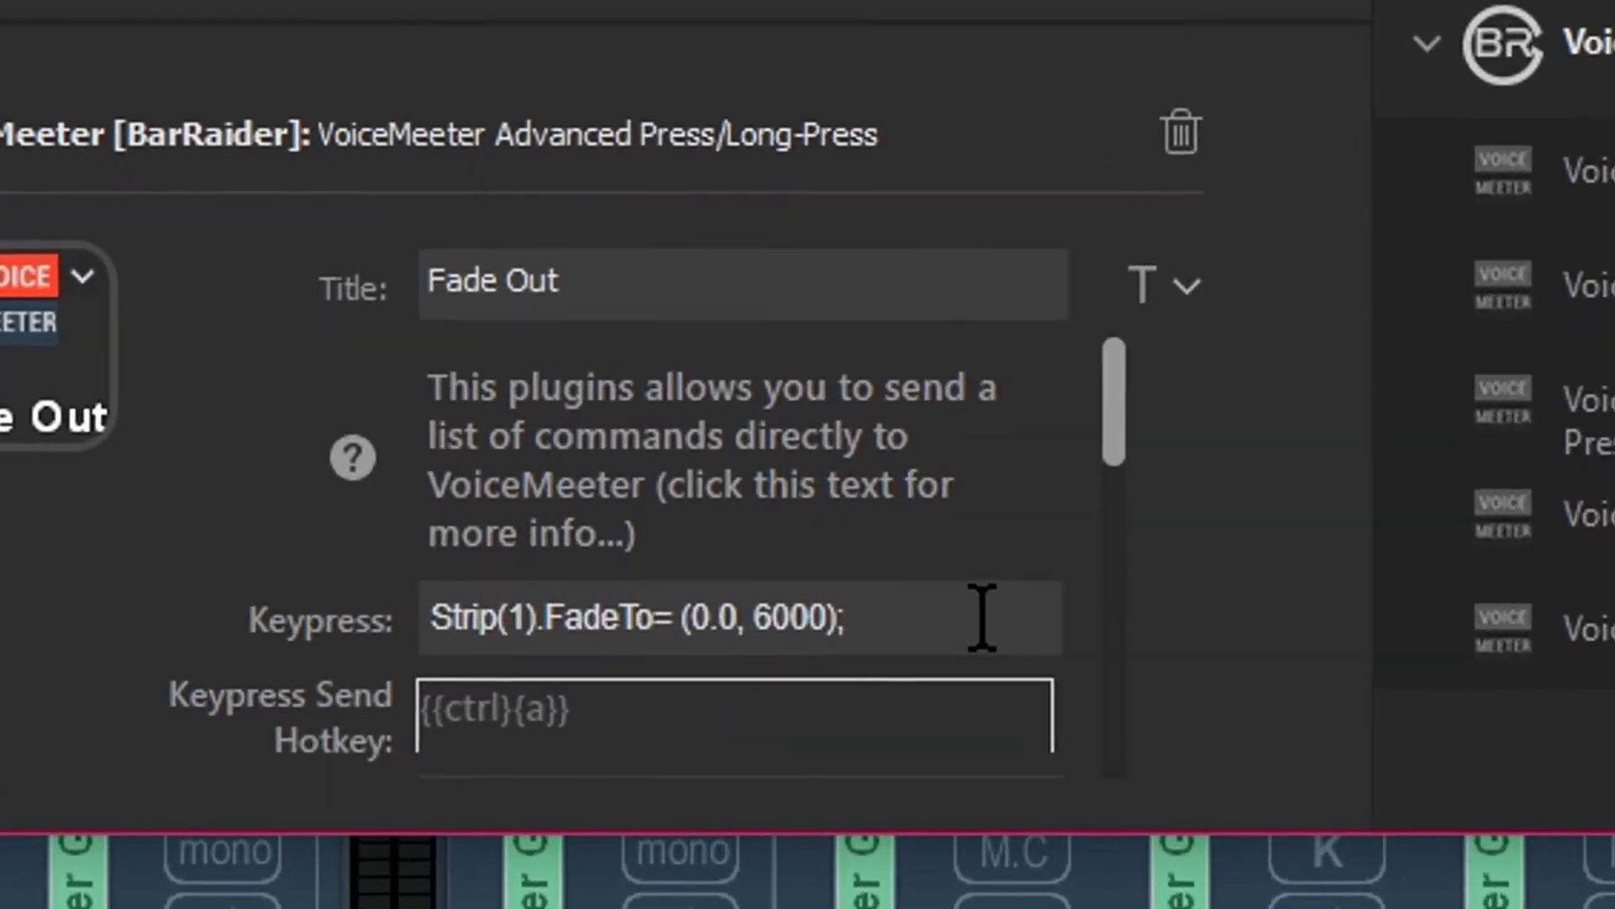
Append the copied command "Strip(0).FadeTo= (-20.0, 2000);" after the existing one in the upper Fade Out key's keypress command
click(982, 619)
key(ctrl+v)
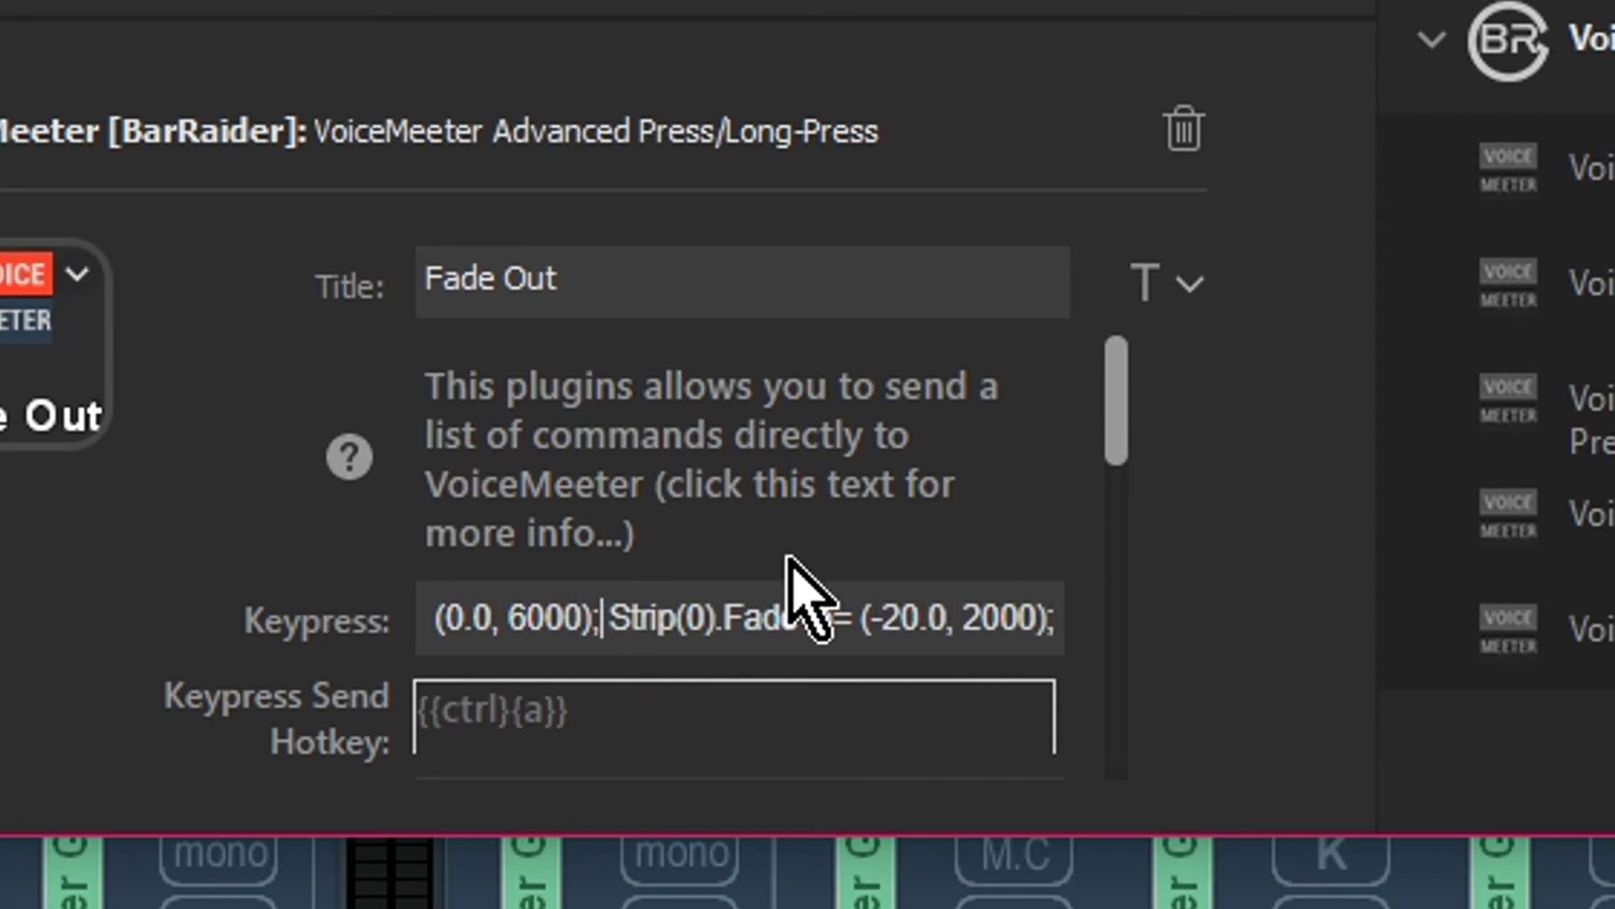
key(Left)
key(Left)
key(Left)
key(Left)
key(Left)
key(Left)
key(Left)
key(Left)
key(Left)
key(Left)
key(Left)
key(Left)
key(Left)
key(Left)
key(Left)
key(Left)
key(Left)
key(Left)
key(Left)
key(Left)
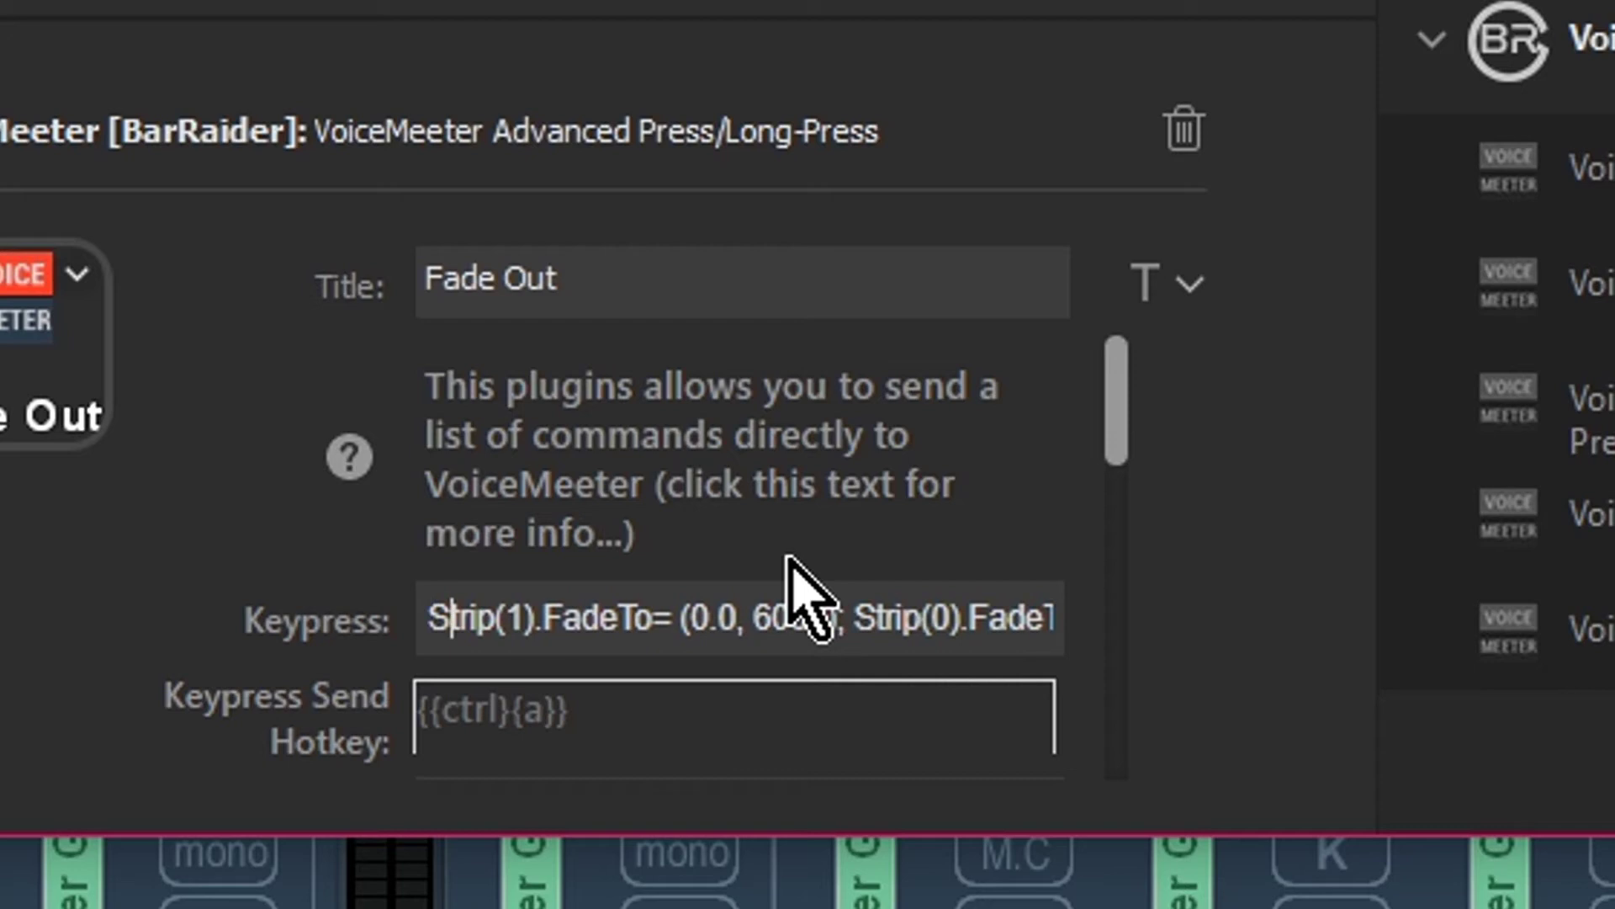
key(Right)
key(Right)
key(Right)
key(Right)
key(Right)
key(Right)
key(Right)
key(Right)
key(Right)
key(Right)
key(Right)
key(Right)
key(Right)
key(Right)
key(Right)
key(Right)
key(Right)
key(Right)
key(Right)
key(Right)
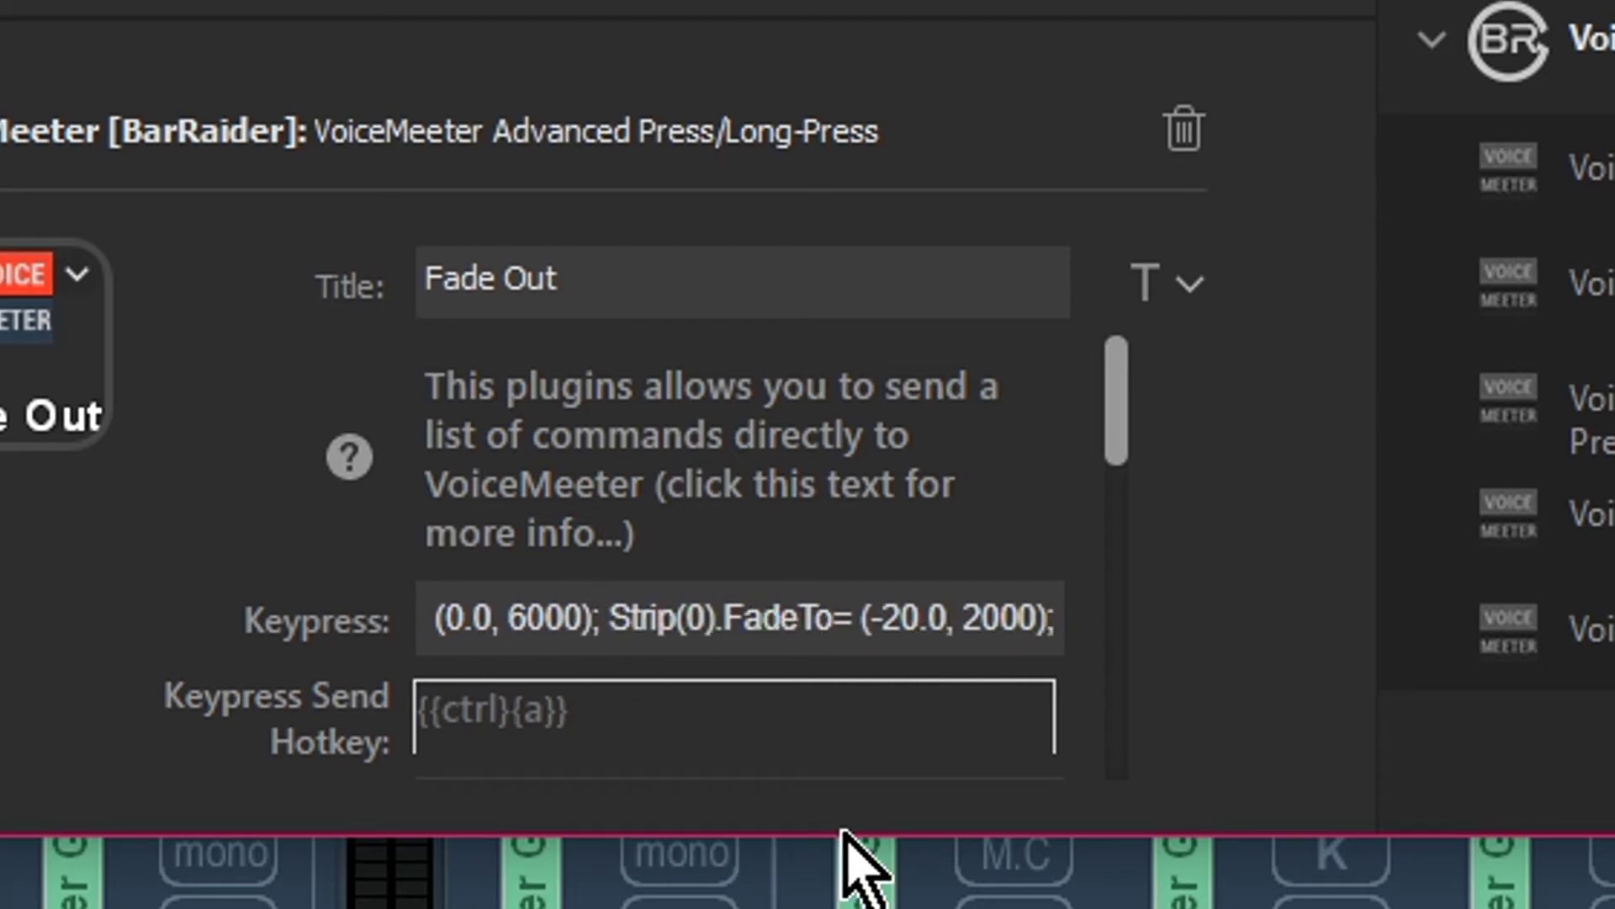
Change the second command of the upper Fade Out key to "Strip(2).FadeTo= (-60.0, 10000);"
click(705, 618)
key(BackSpace)
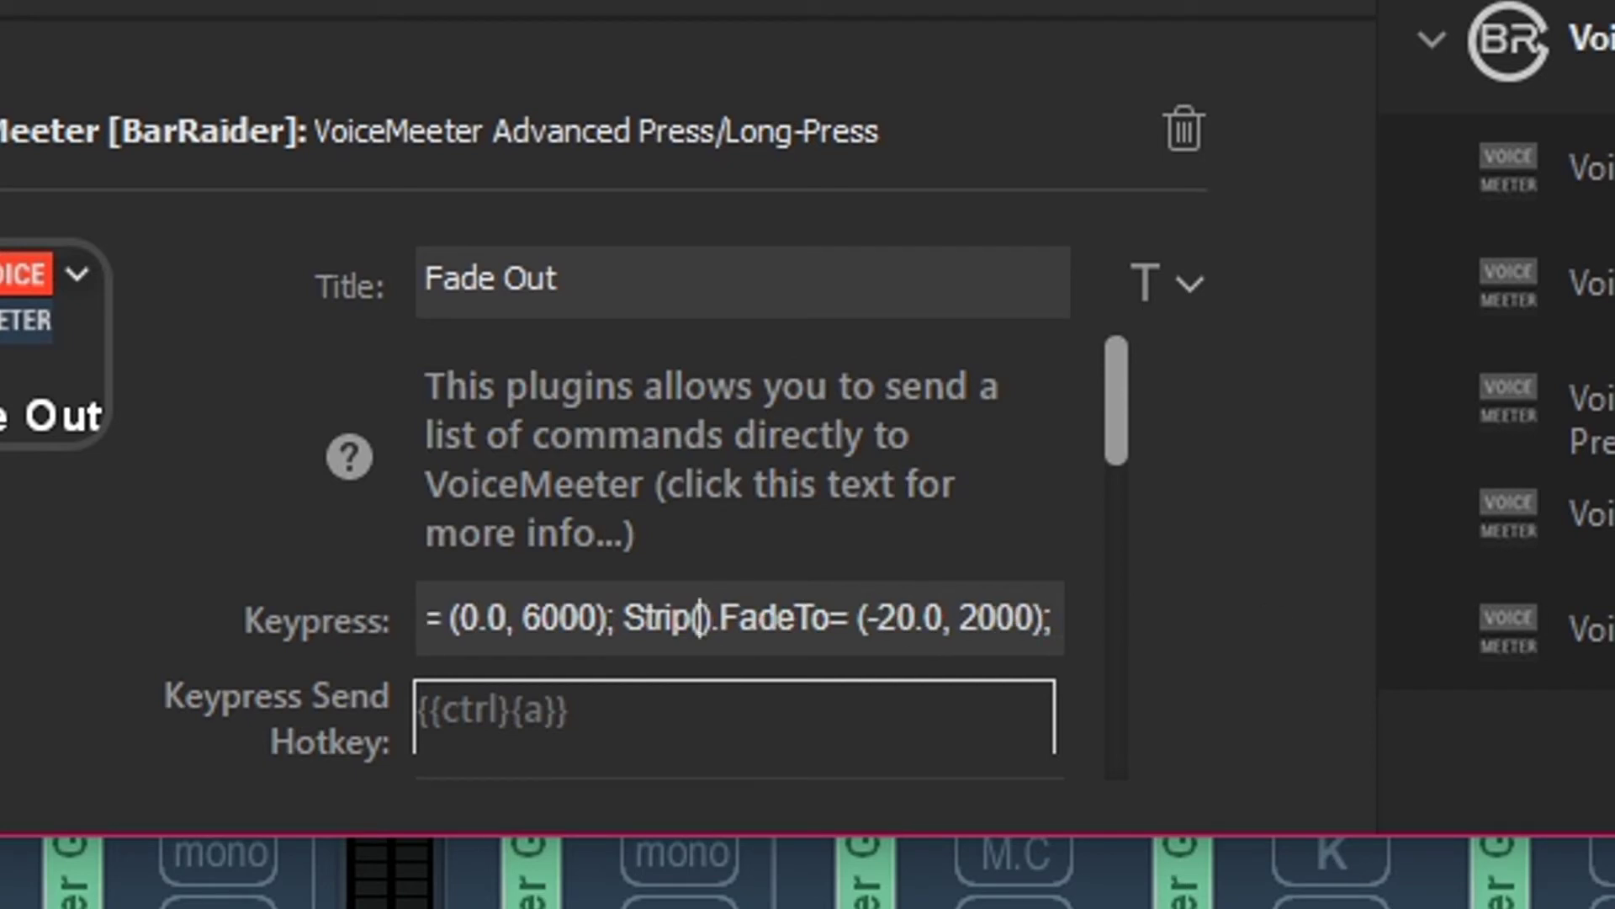
text(2)
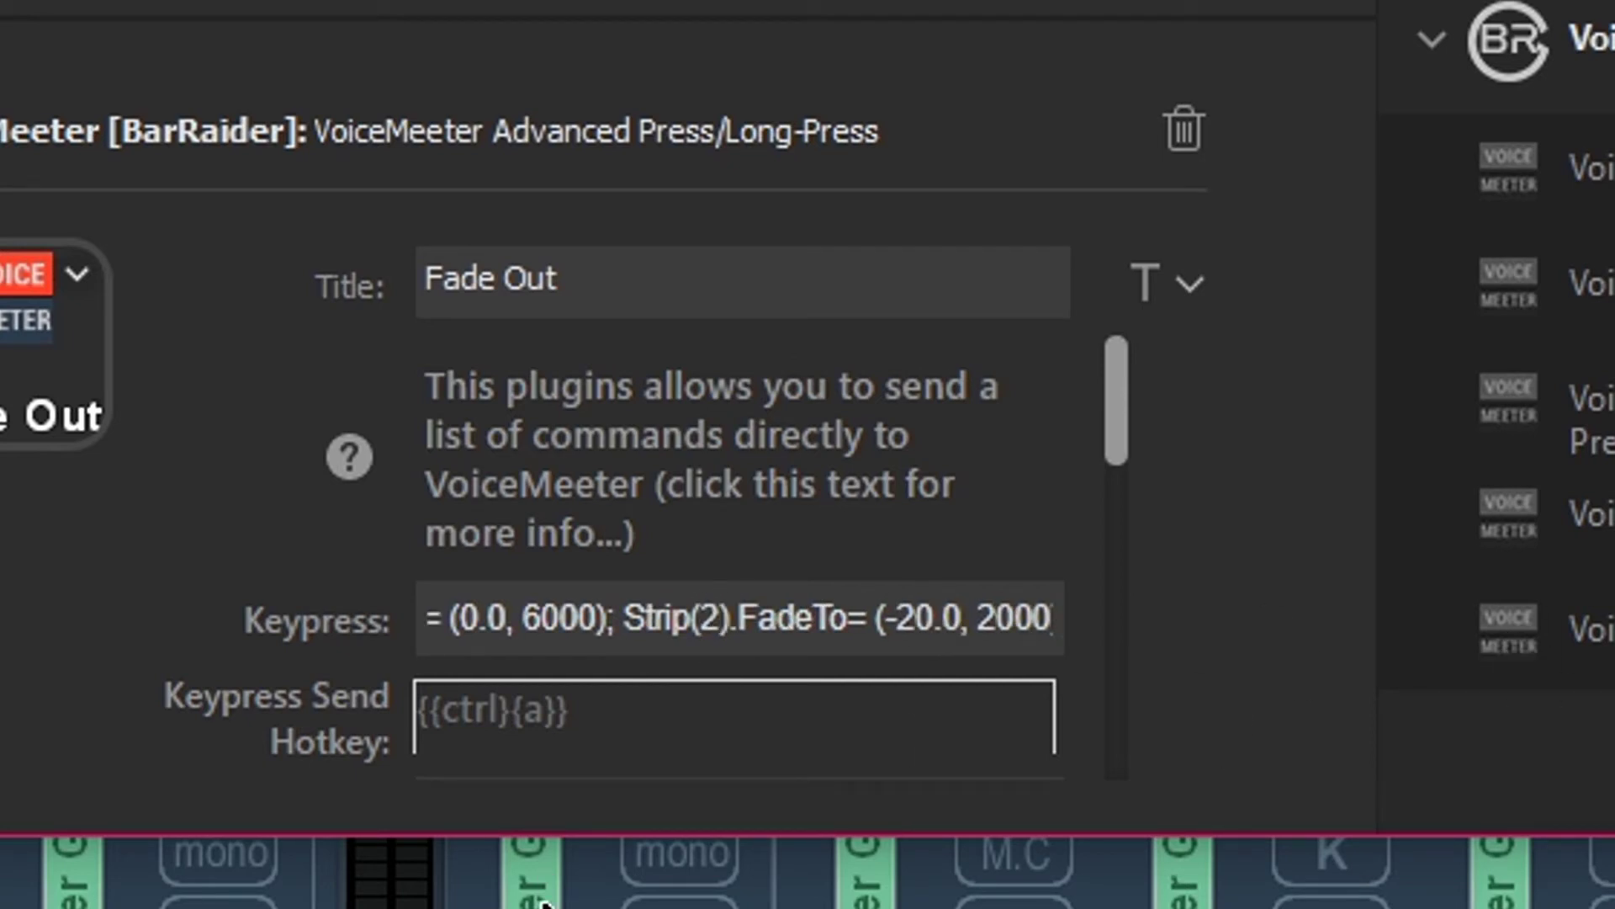
click(918, 618)
key(BackSpace)
text(6)
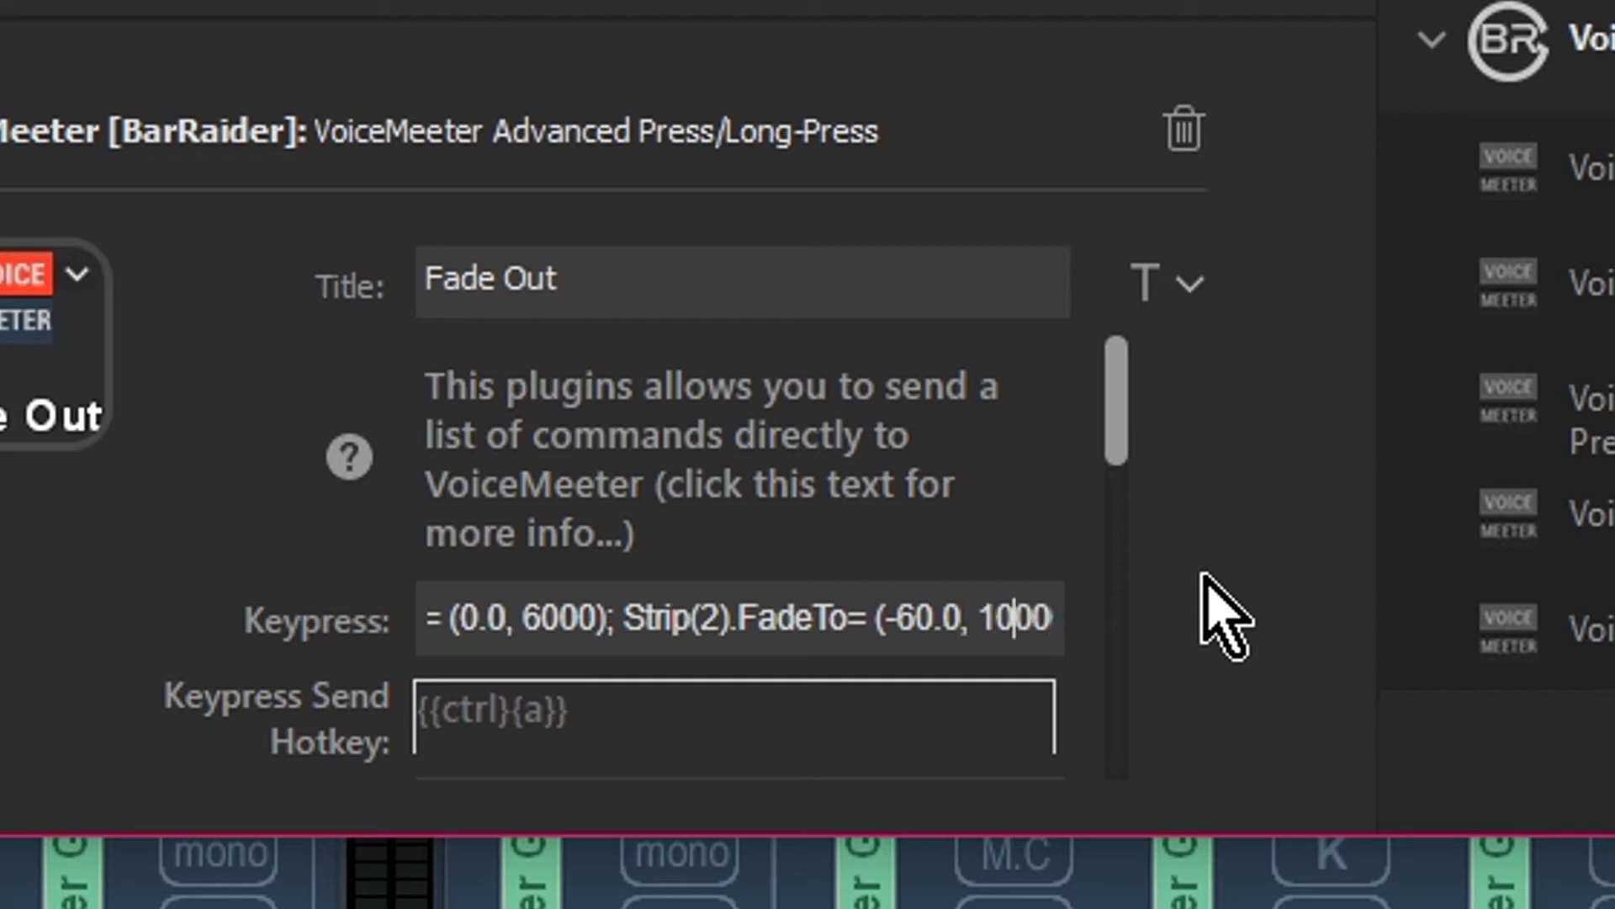
text(0);)
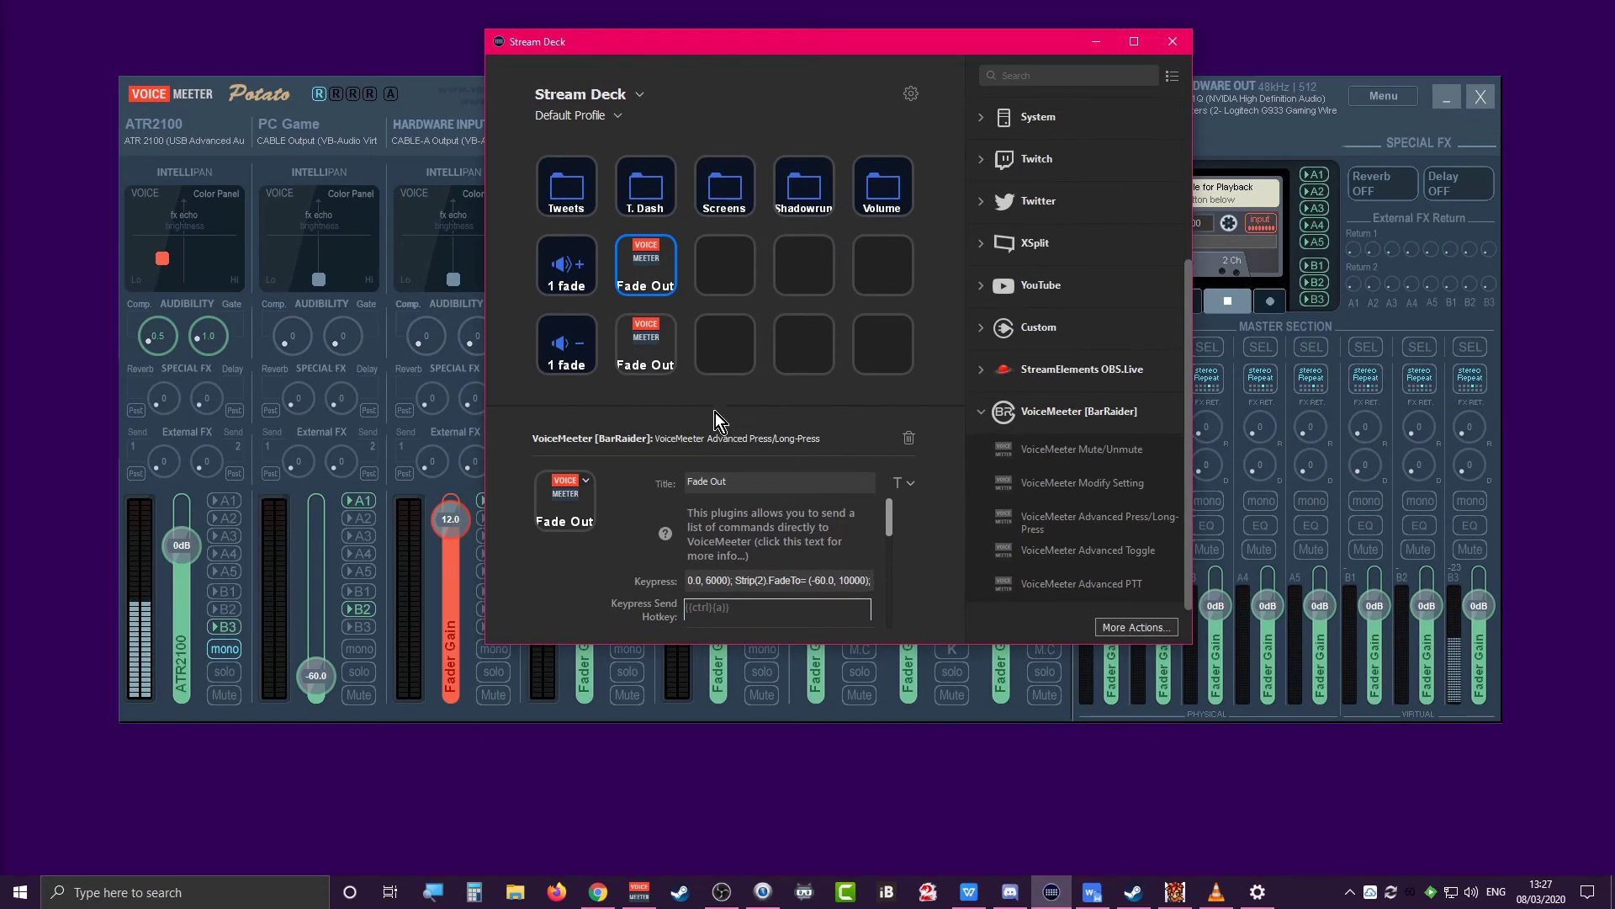
Append "Strip(2).FadeTo= (-20.0, 2000);" to the keypress command of the lower Fade Out key
click(639, 350)
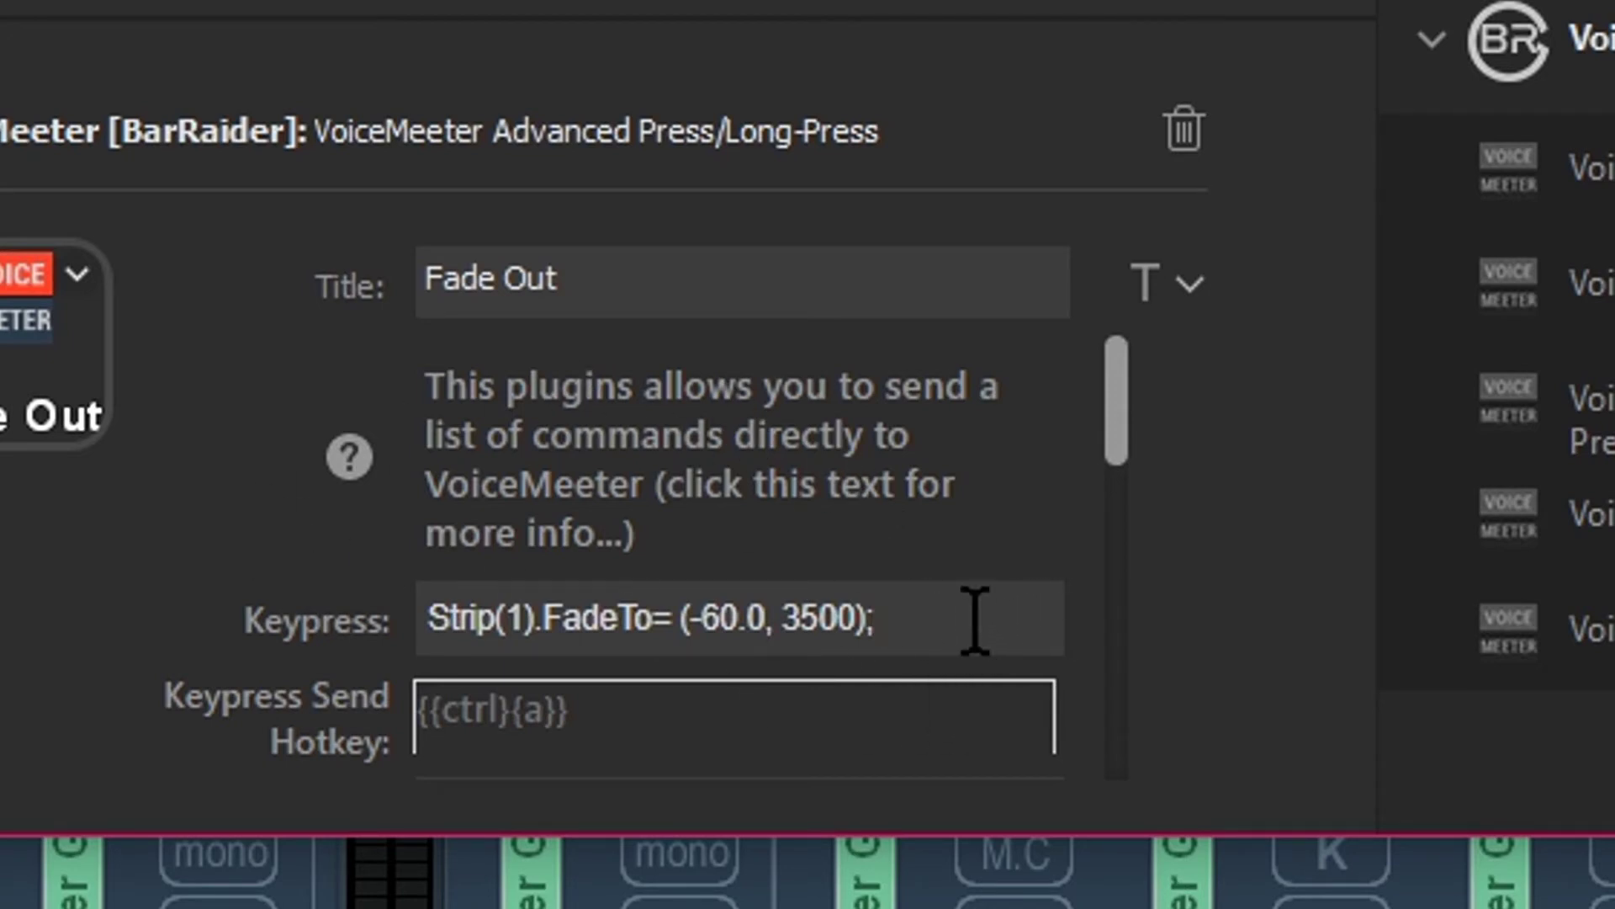
text(Strip(0).FadeTo= (-20.0, 2000);)
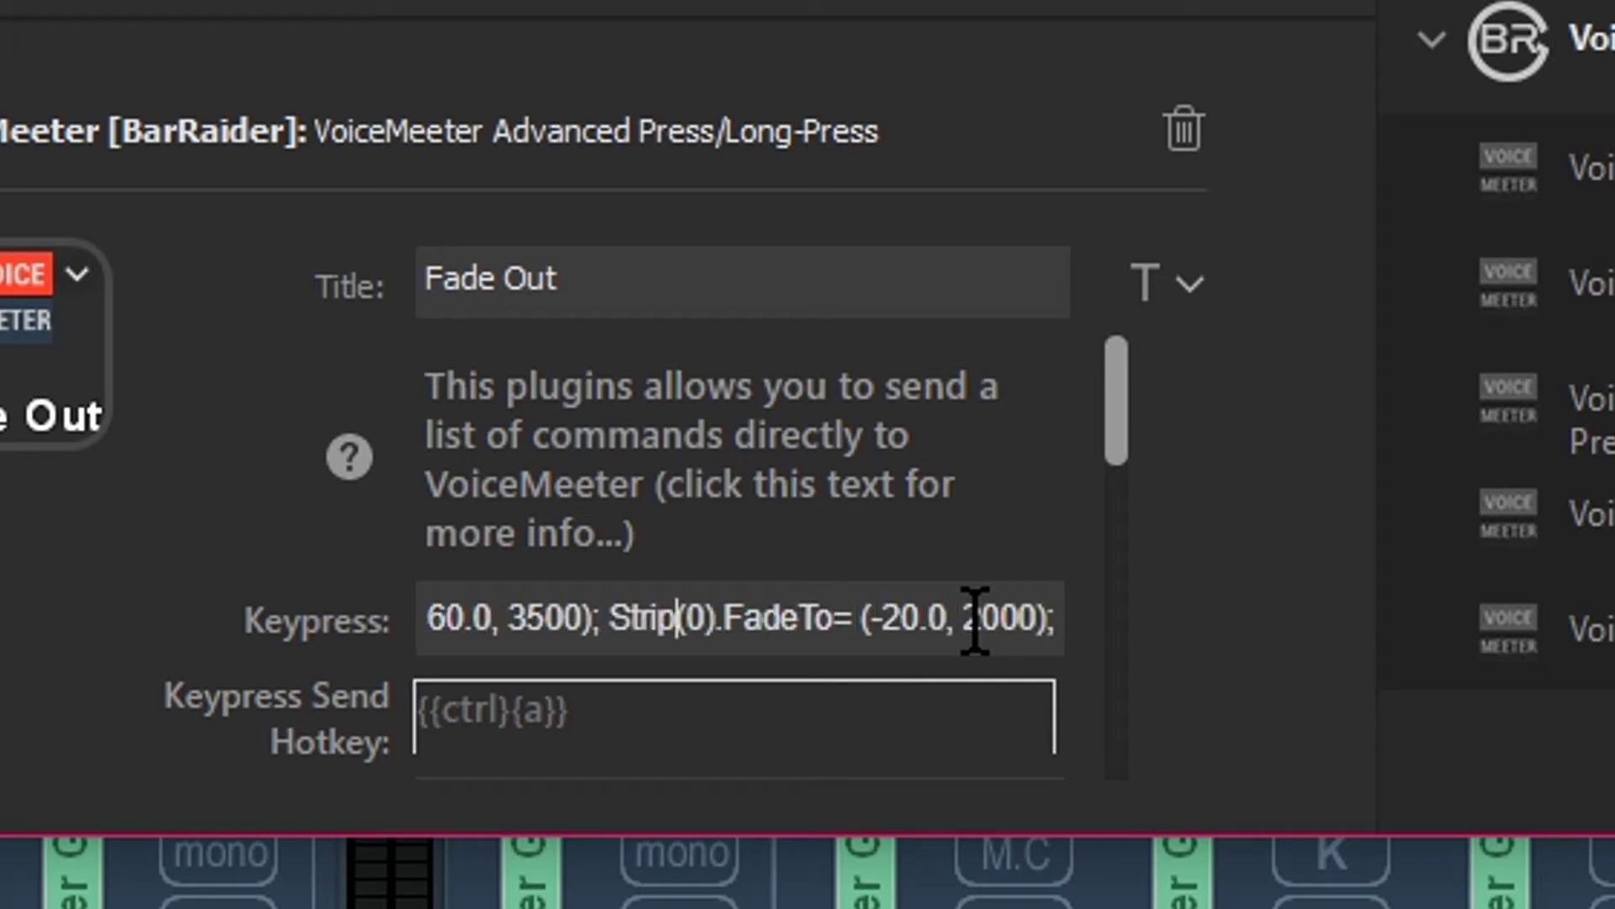
key(BackSpace)
text(2)
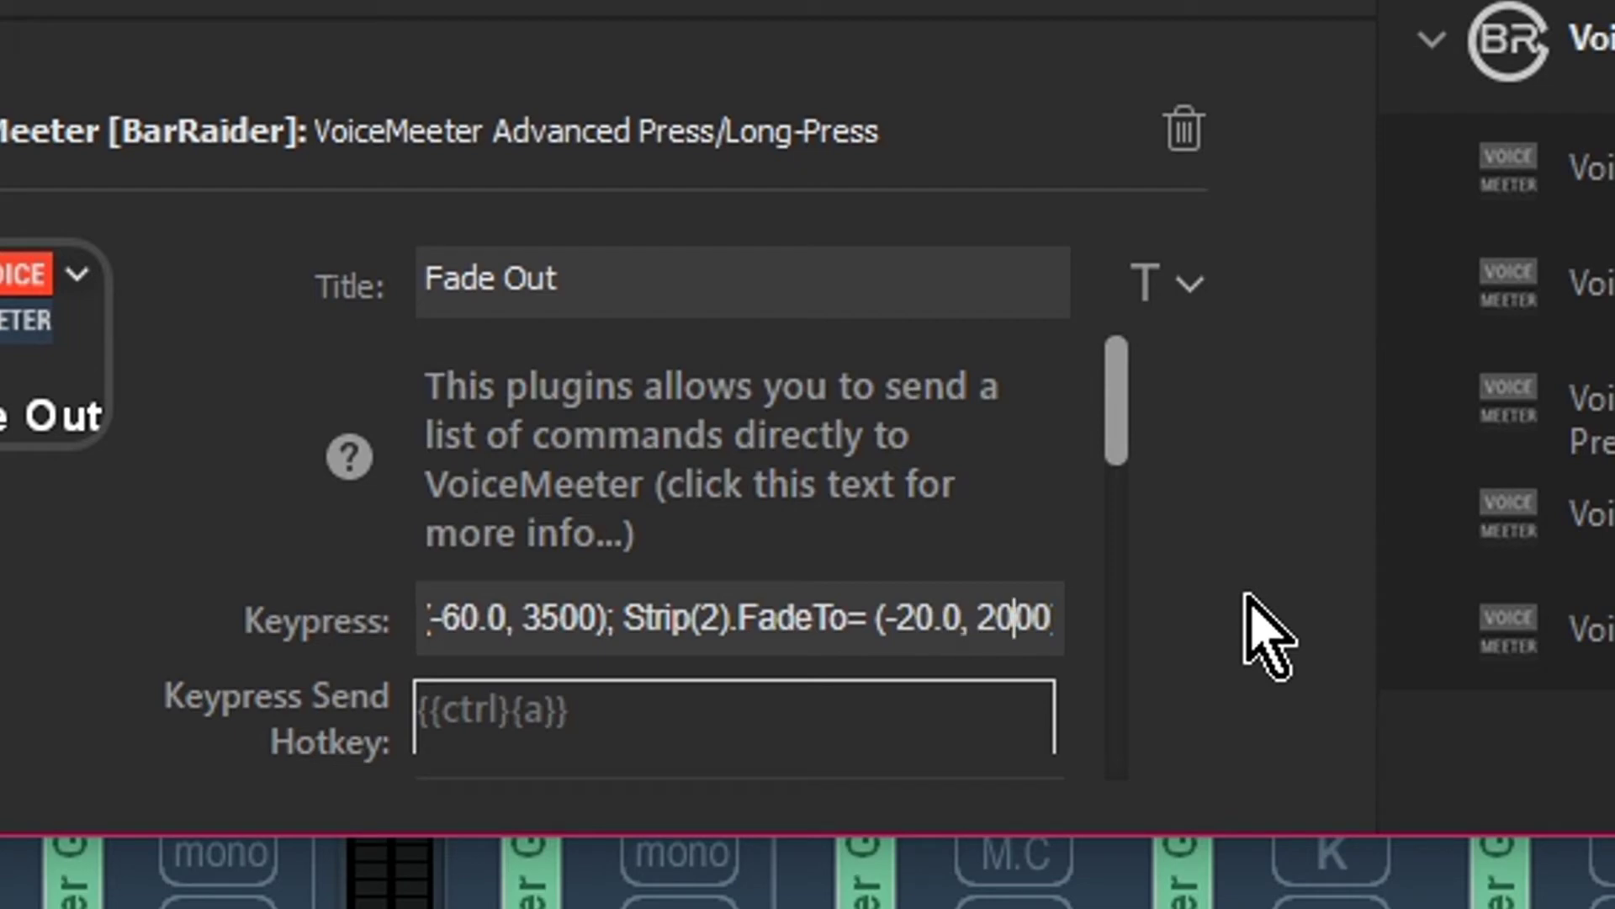
key(End)
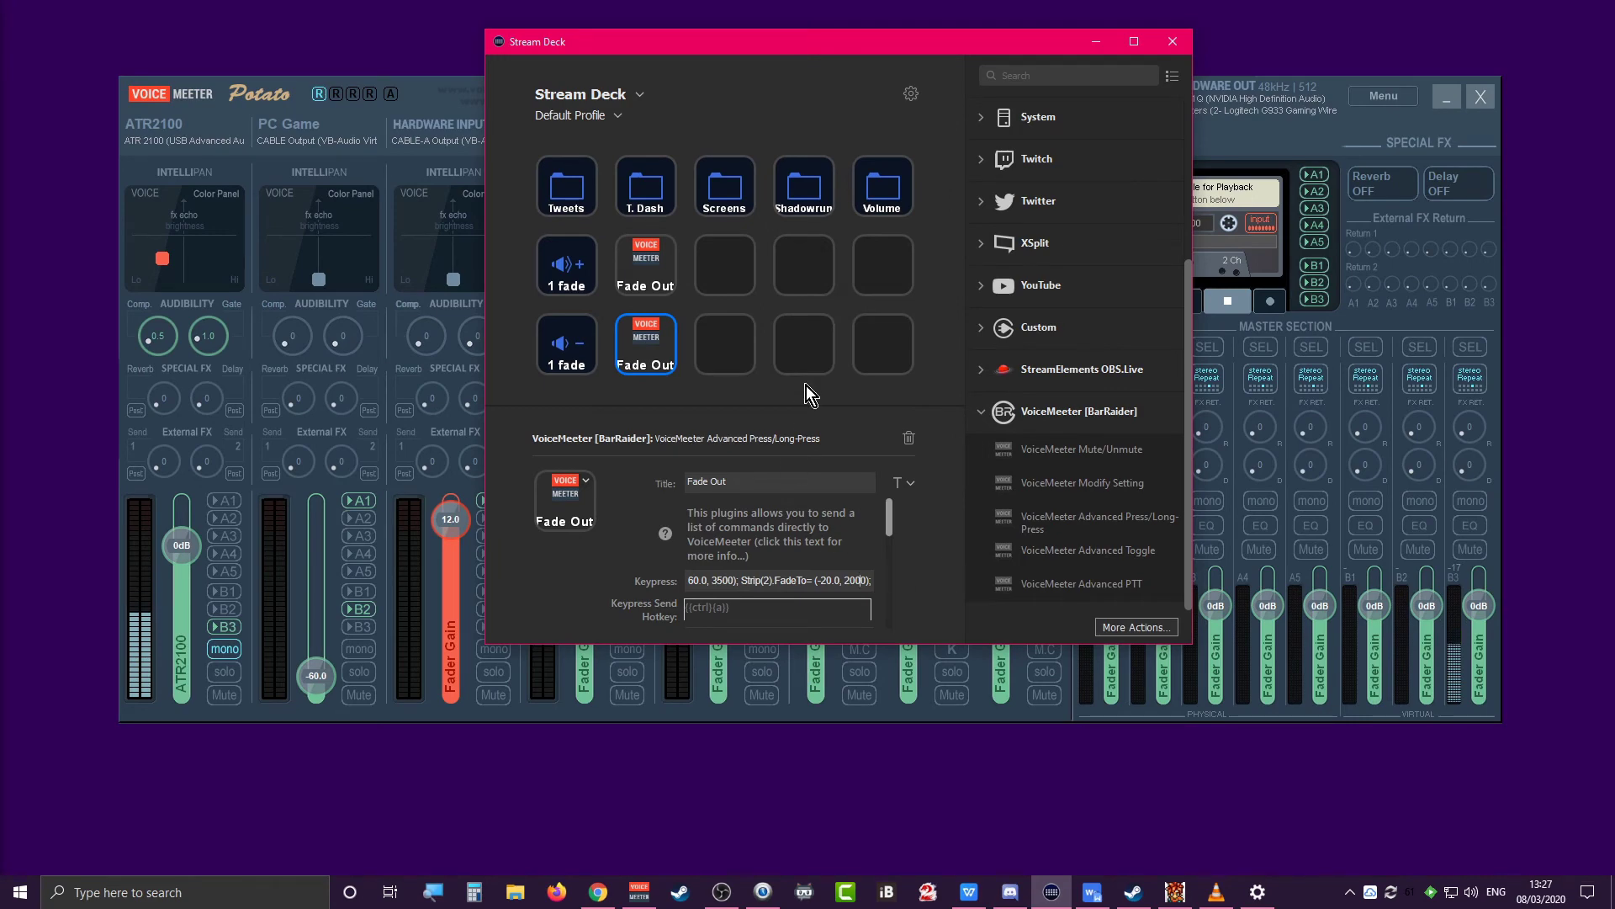
click(713, 351)
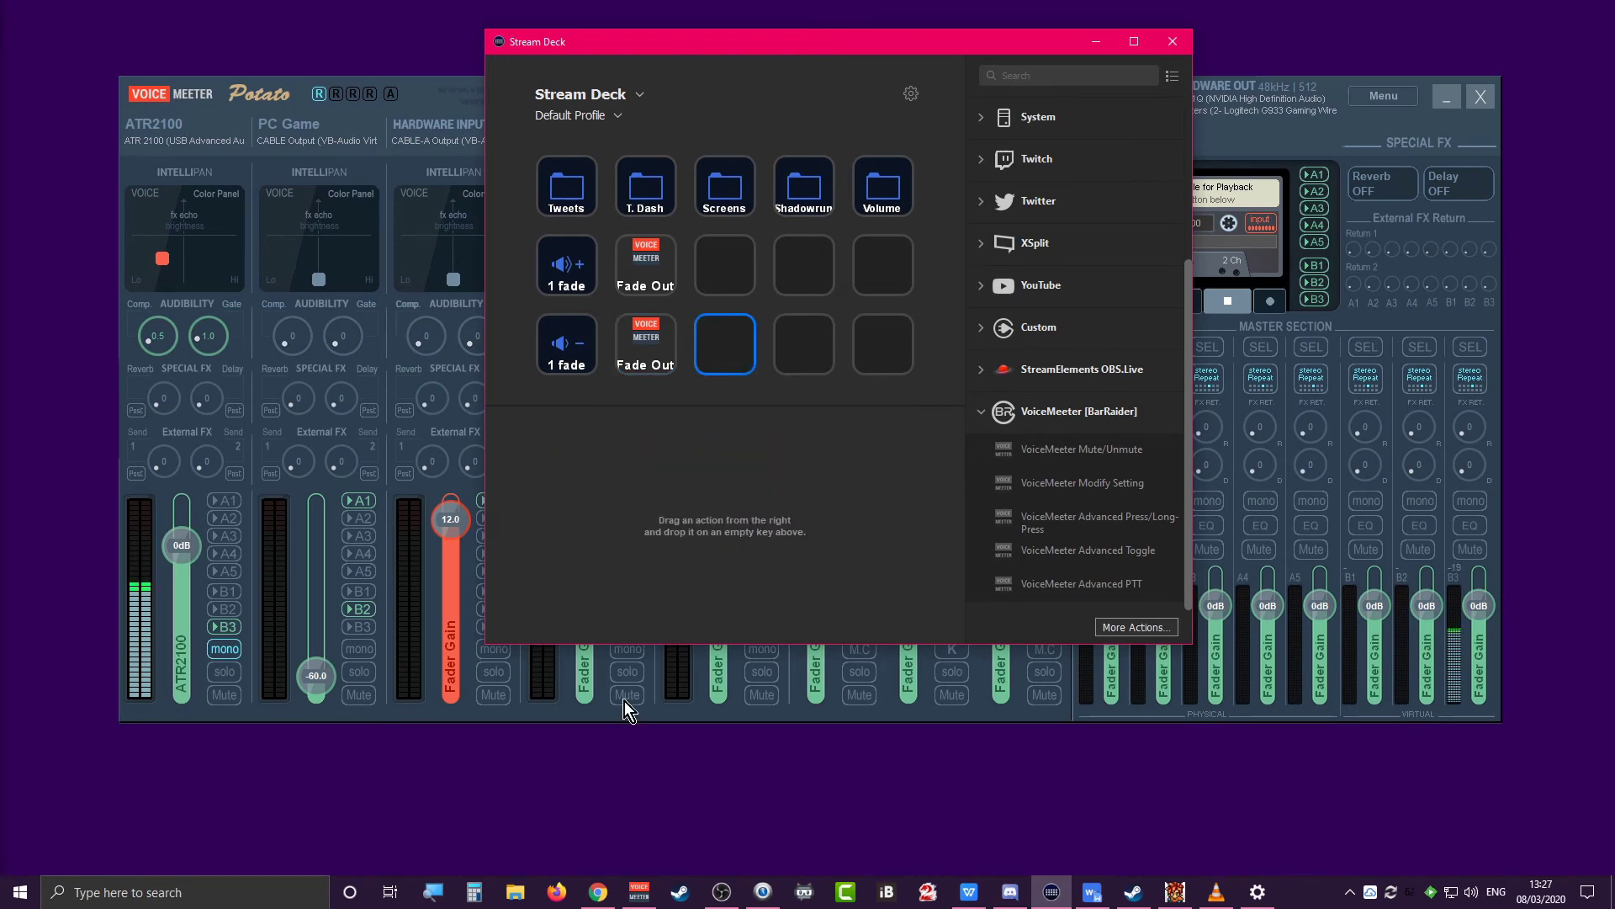
click(1193, 892)
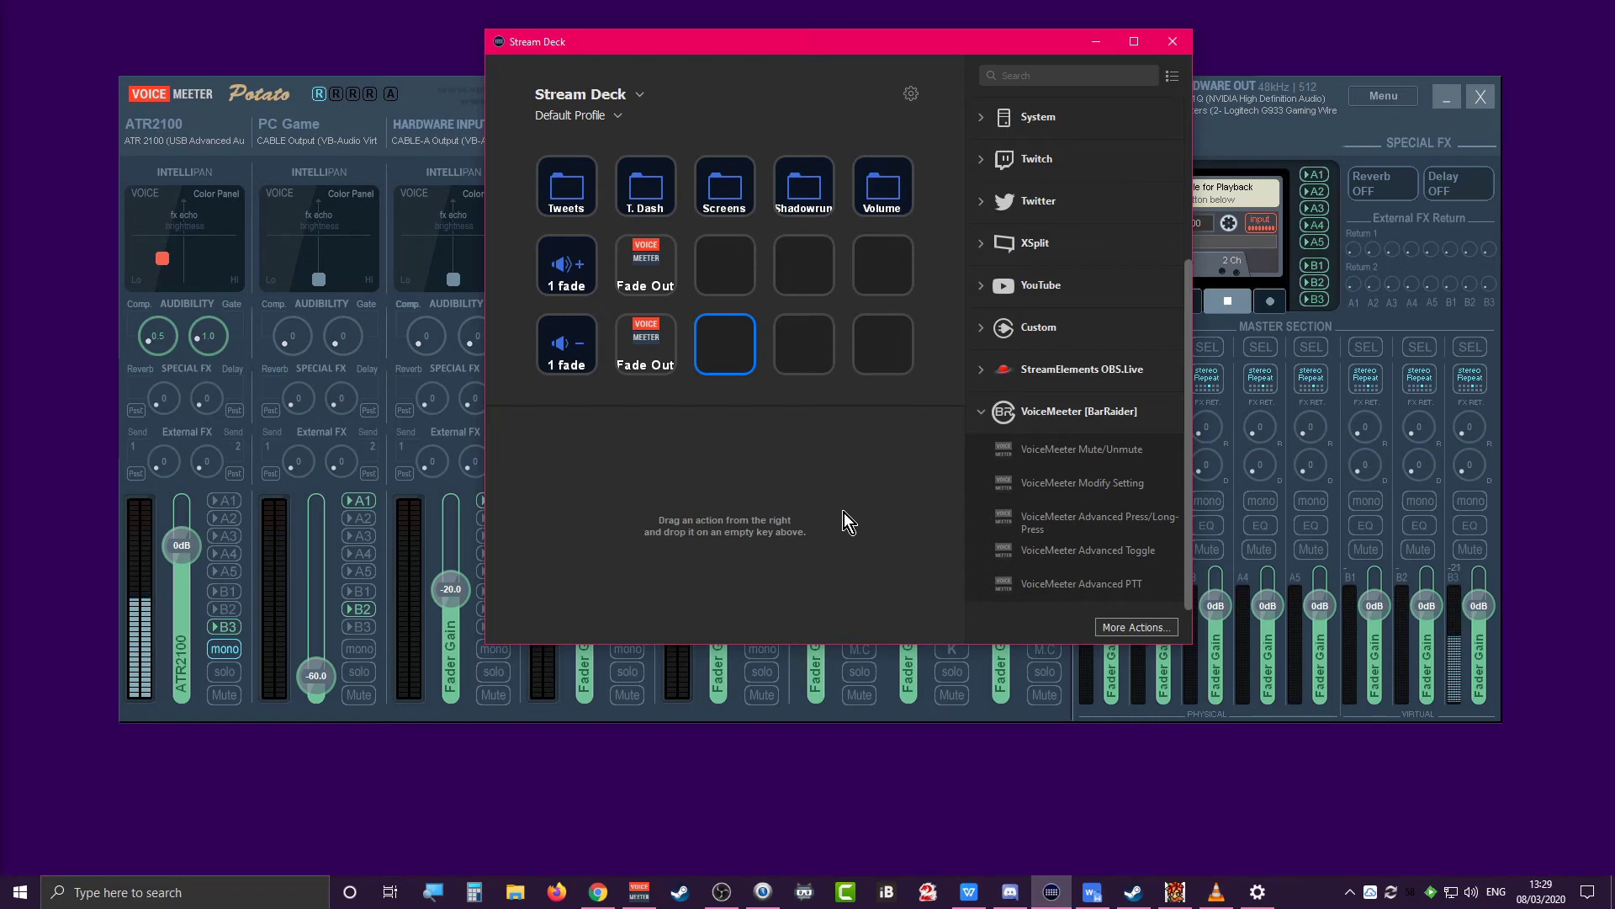
Switch to OBS and view the rename dialog of the Elgato audio source, leaving its name as it is
click(722, 897)
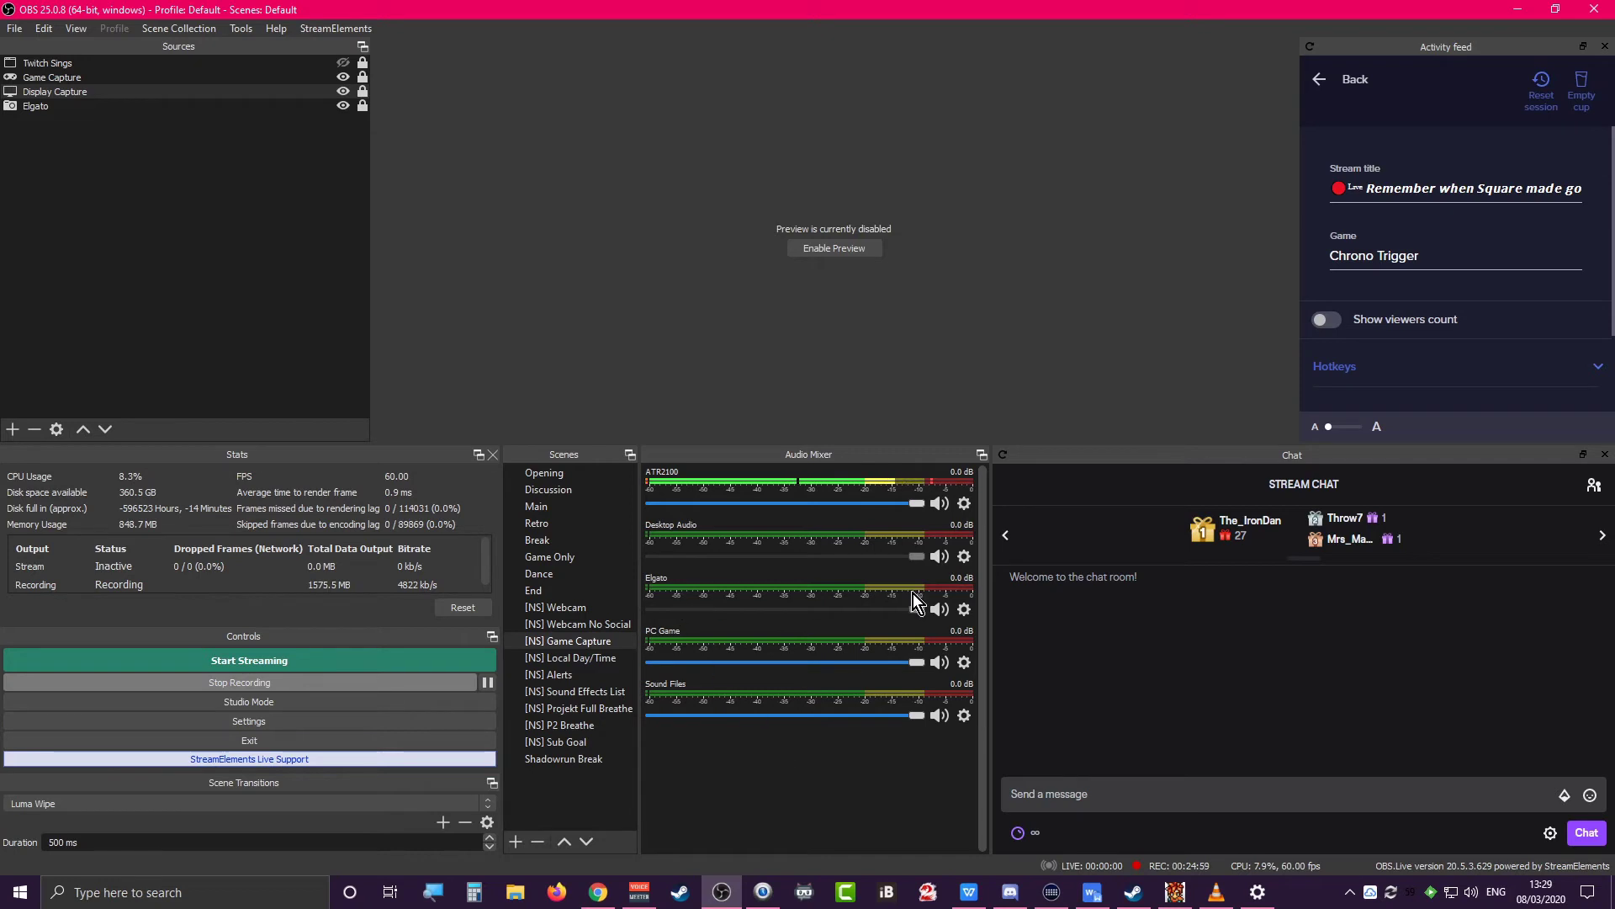
click(964, 609)
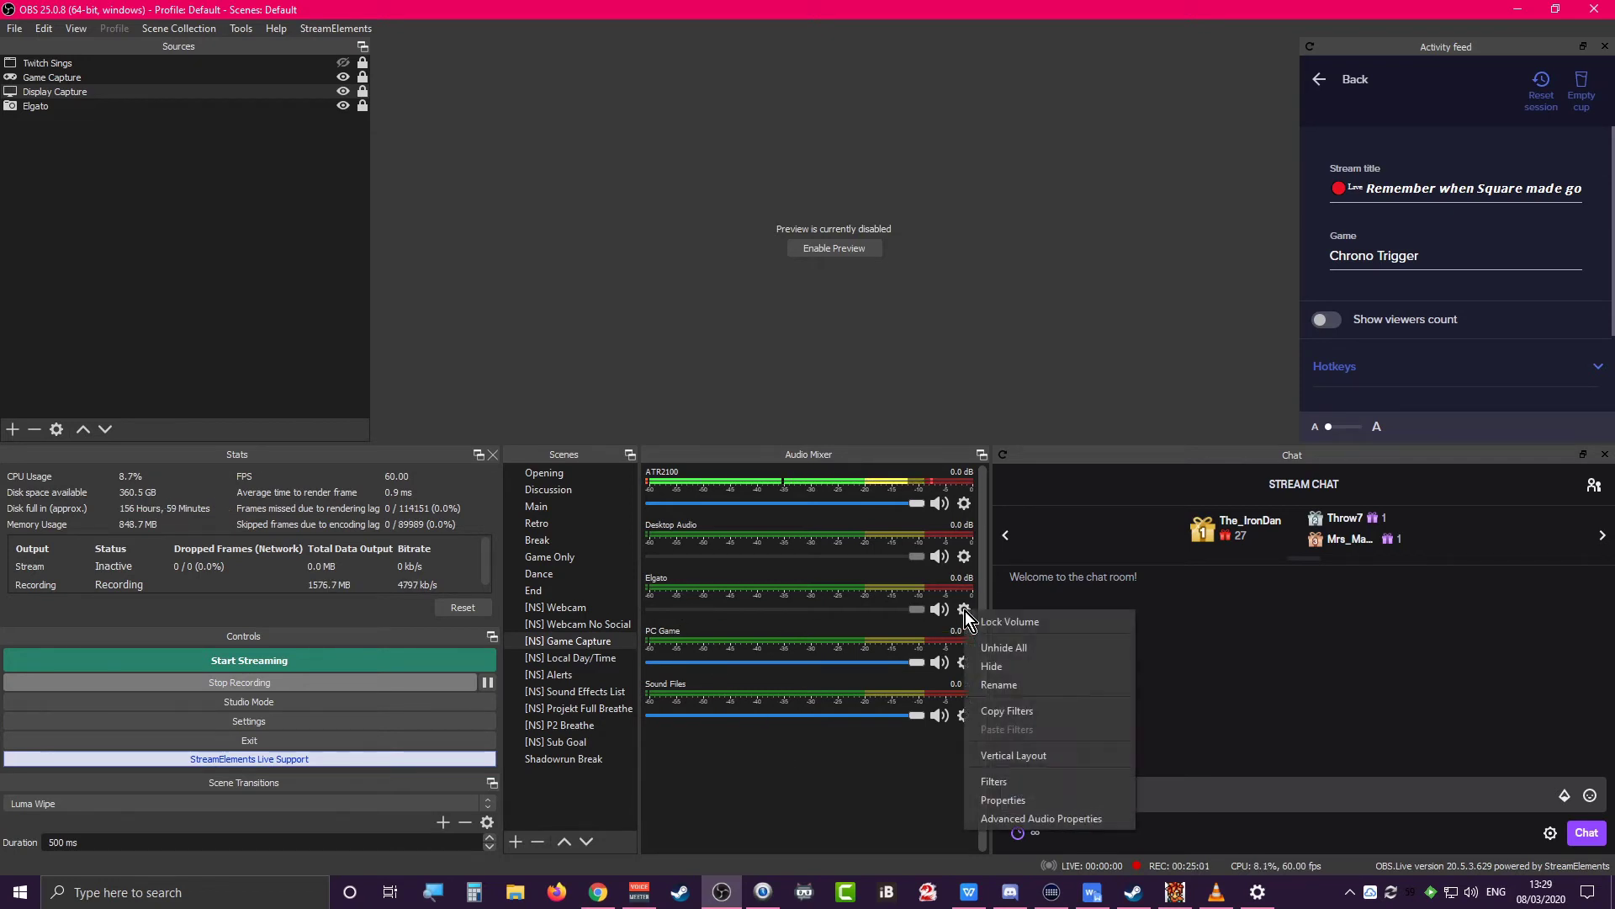
click(1031, 685)
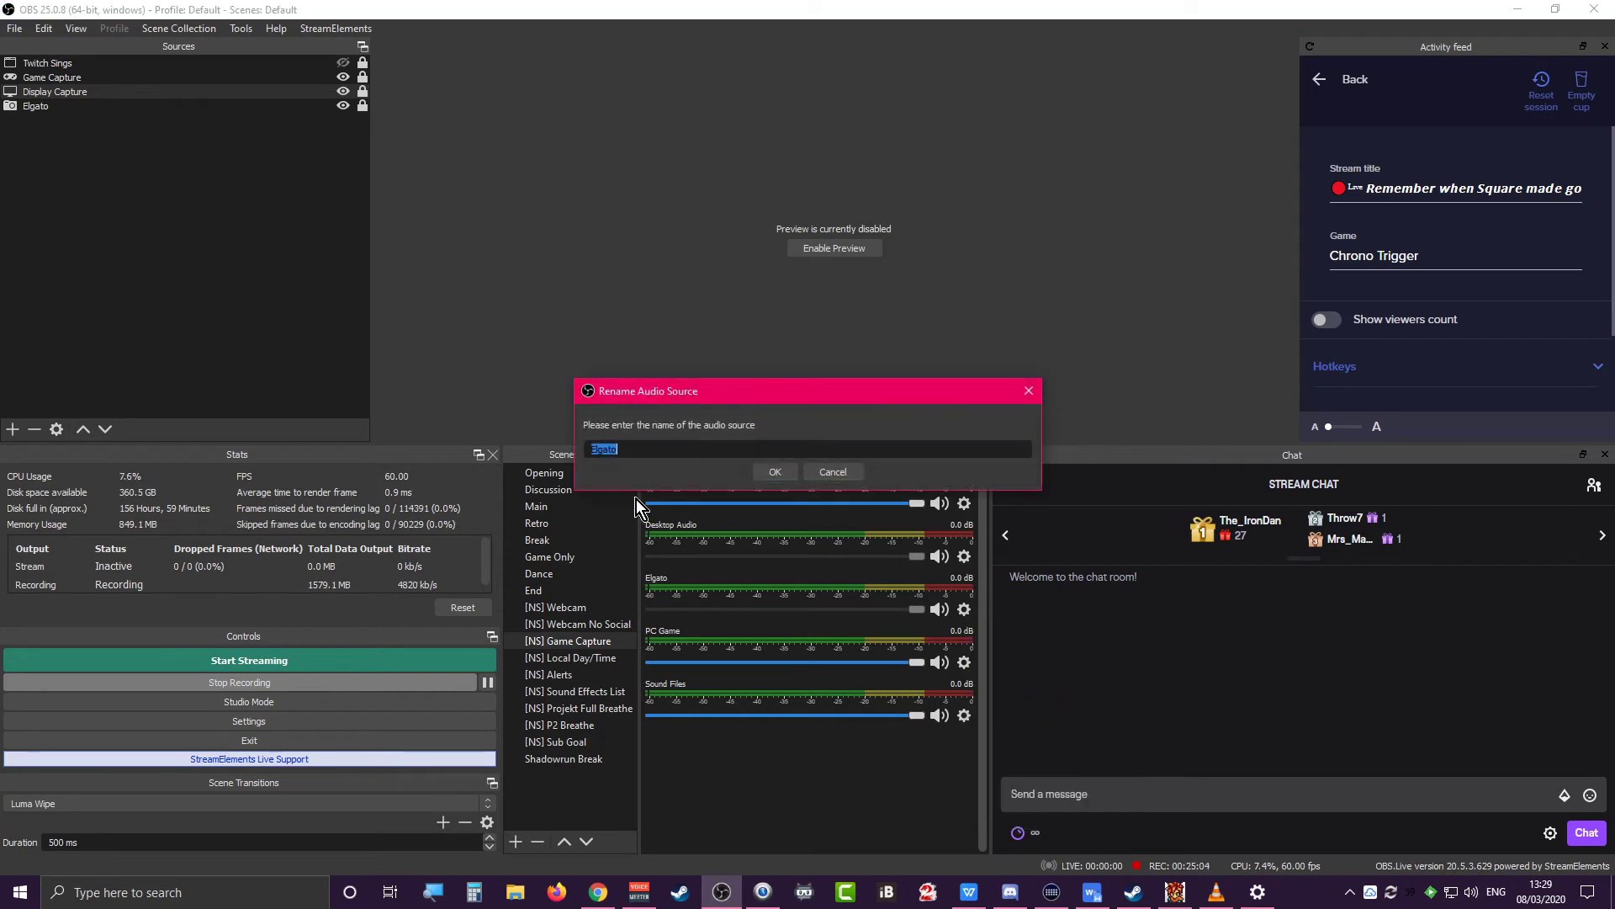
click(854, 477)
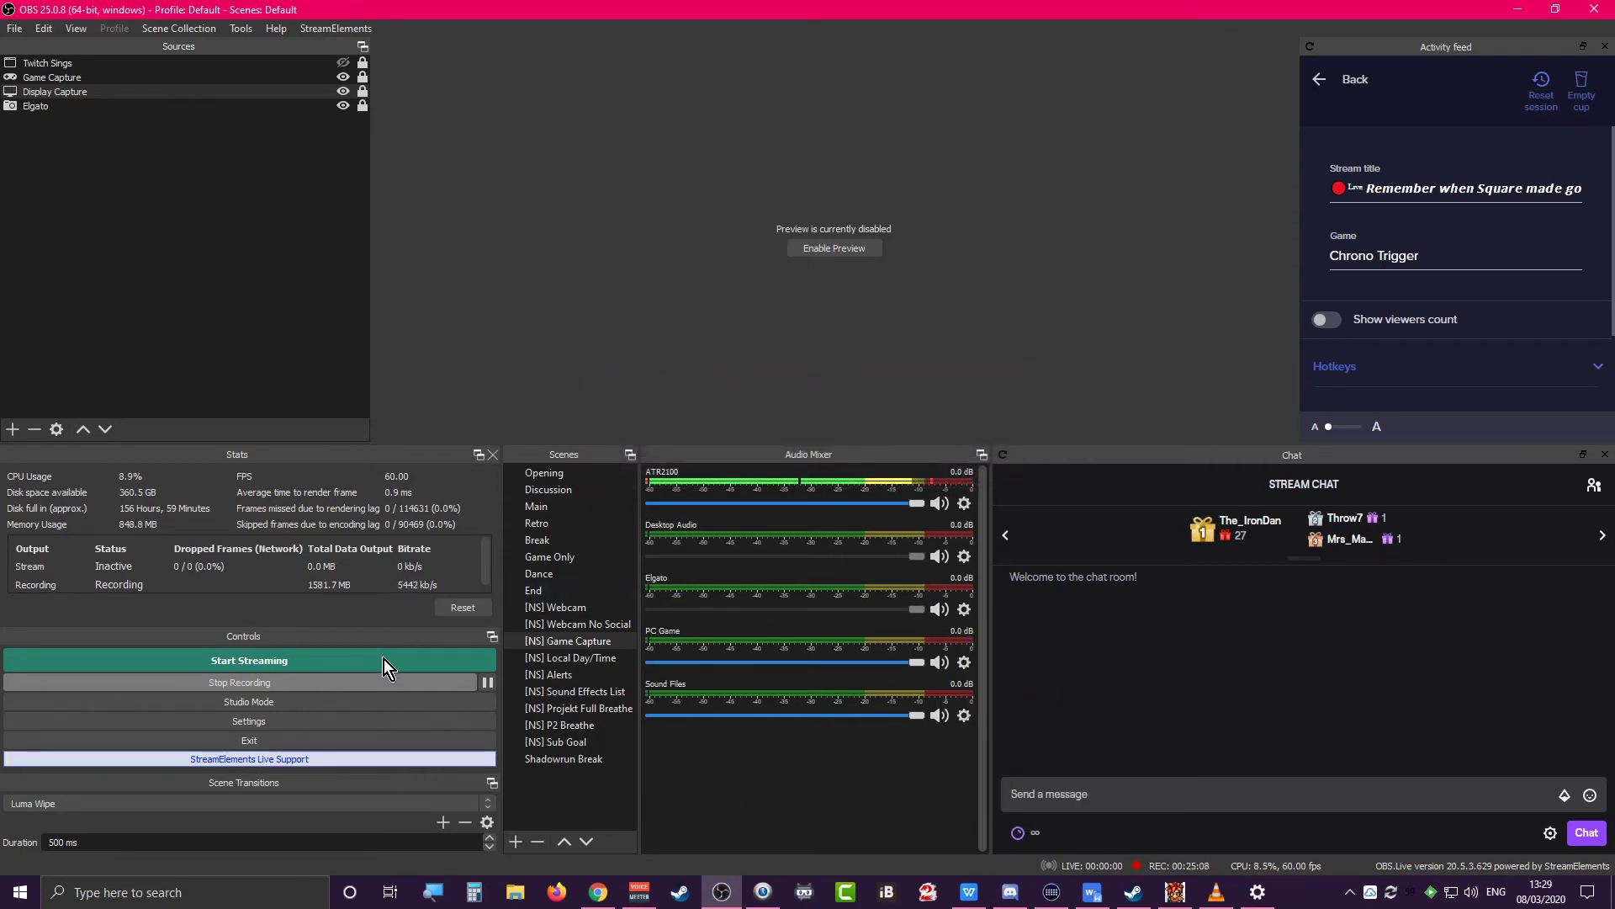
Examine the desktop and mic/auxiliary device assignments in the OBS audio settings, closing them without changes
click(288, 724)
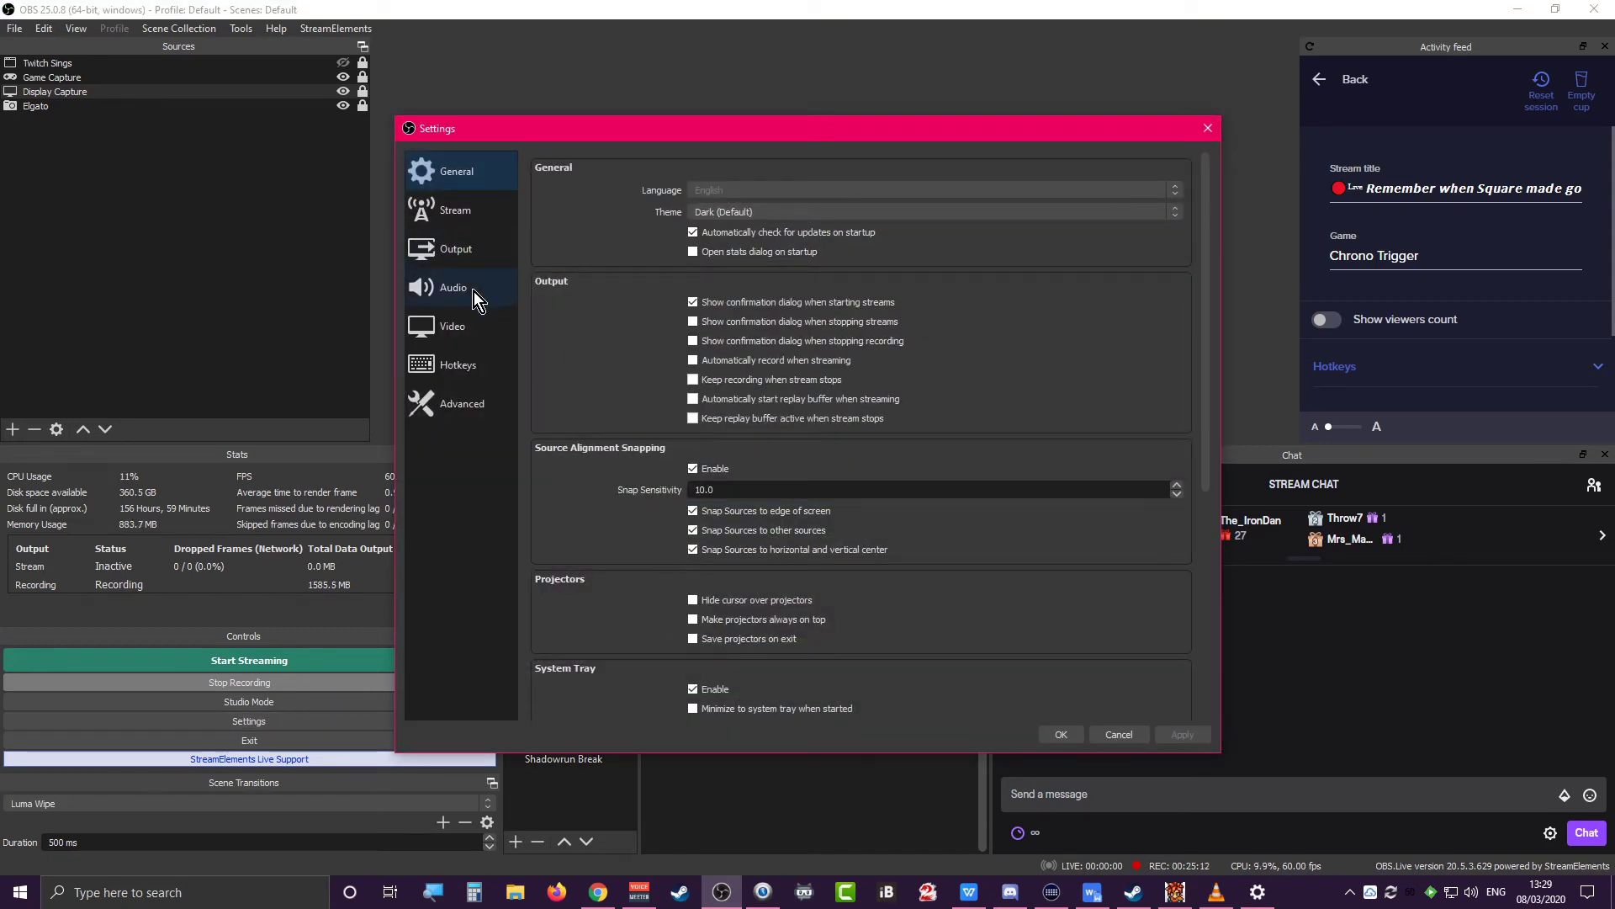
click(472, 289)
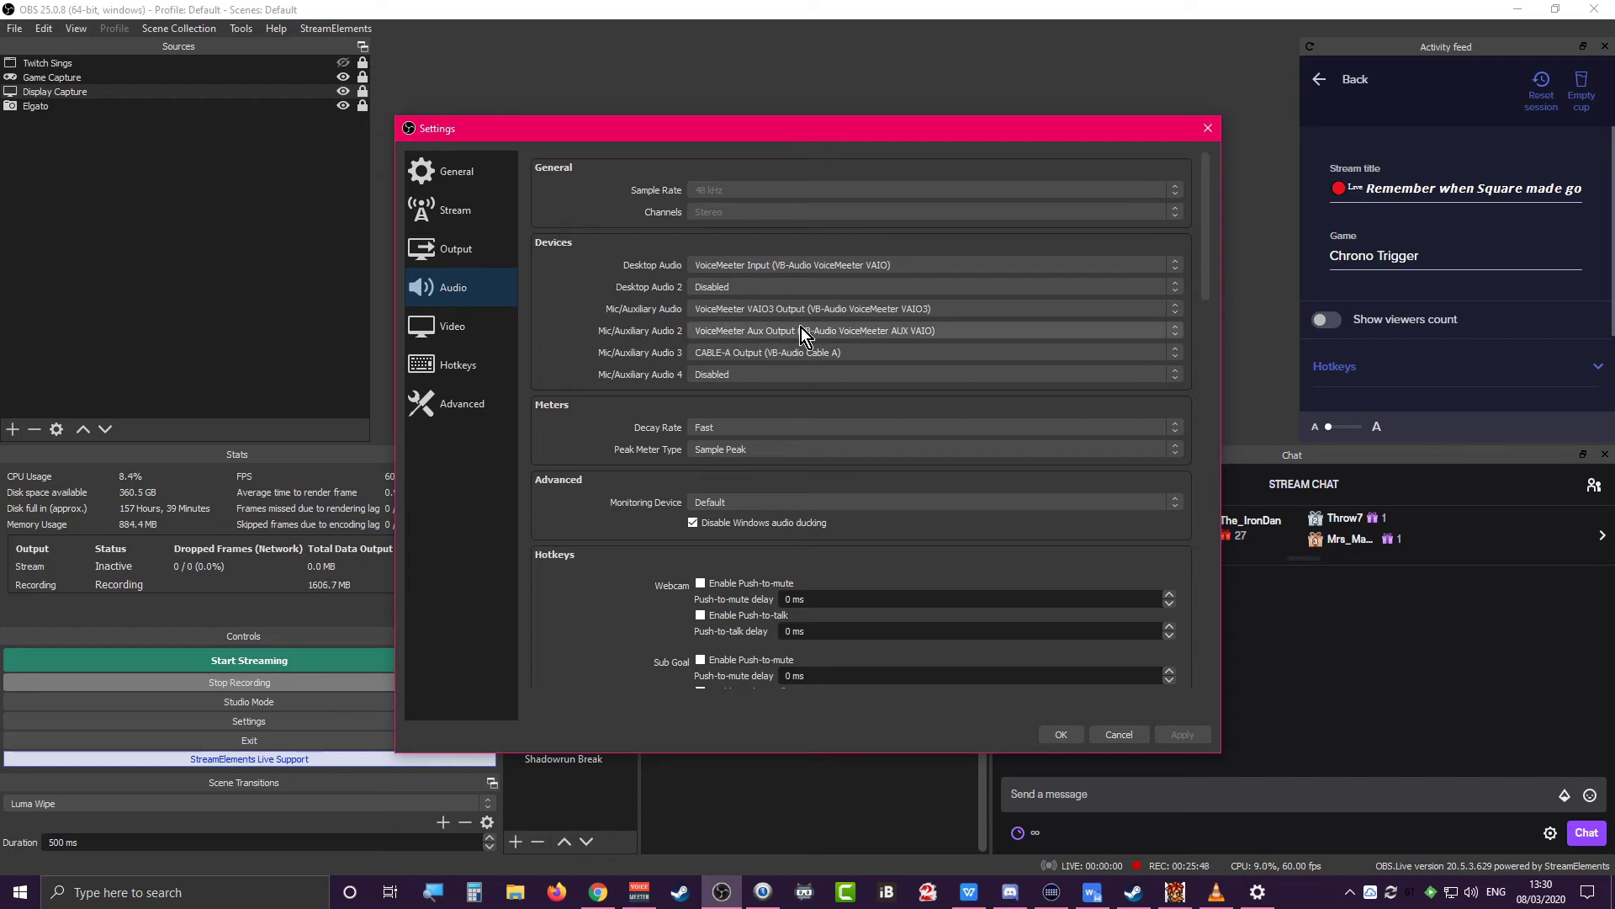
click(1119, 735)
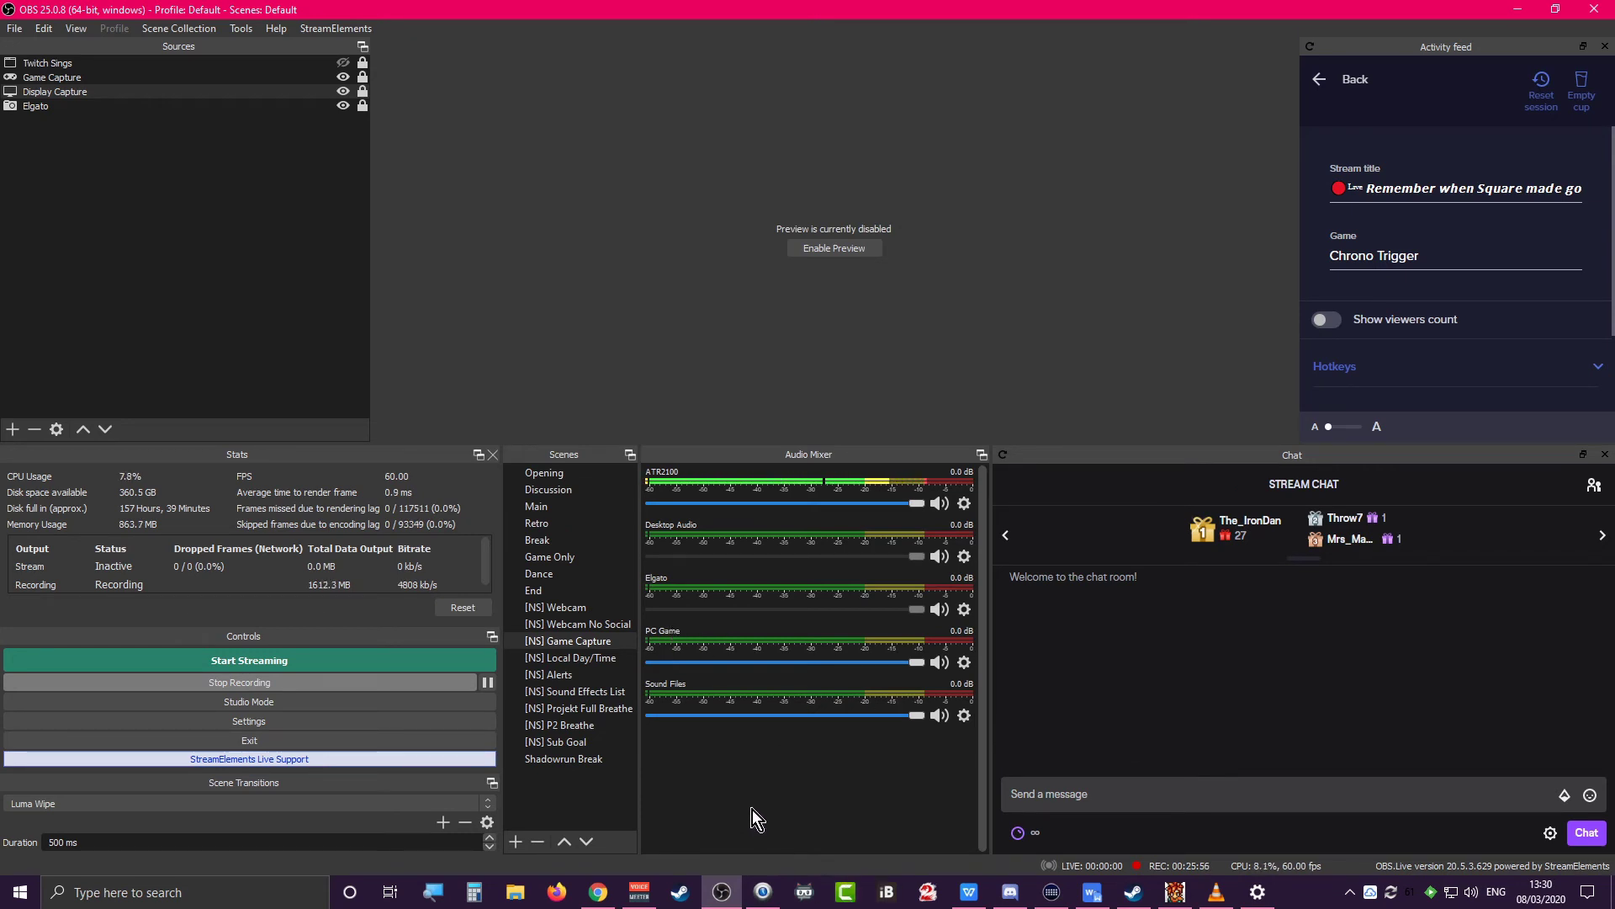
Place the Chrono Trigger window clear of the OBS audio mixer and play the VLC track to compare the audio meters
click(1176, 892)
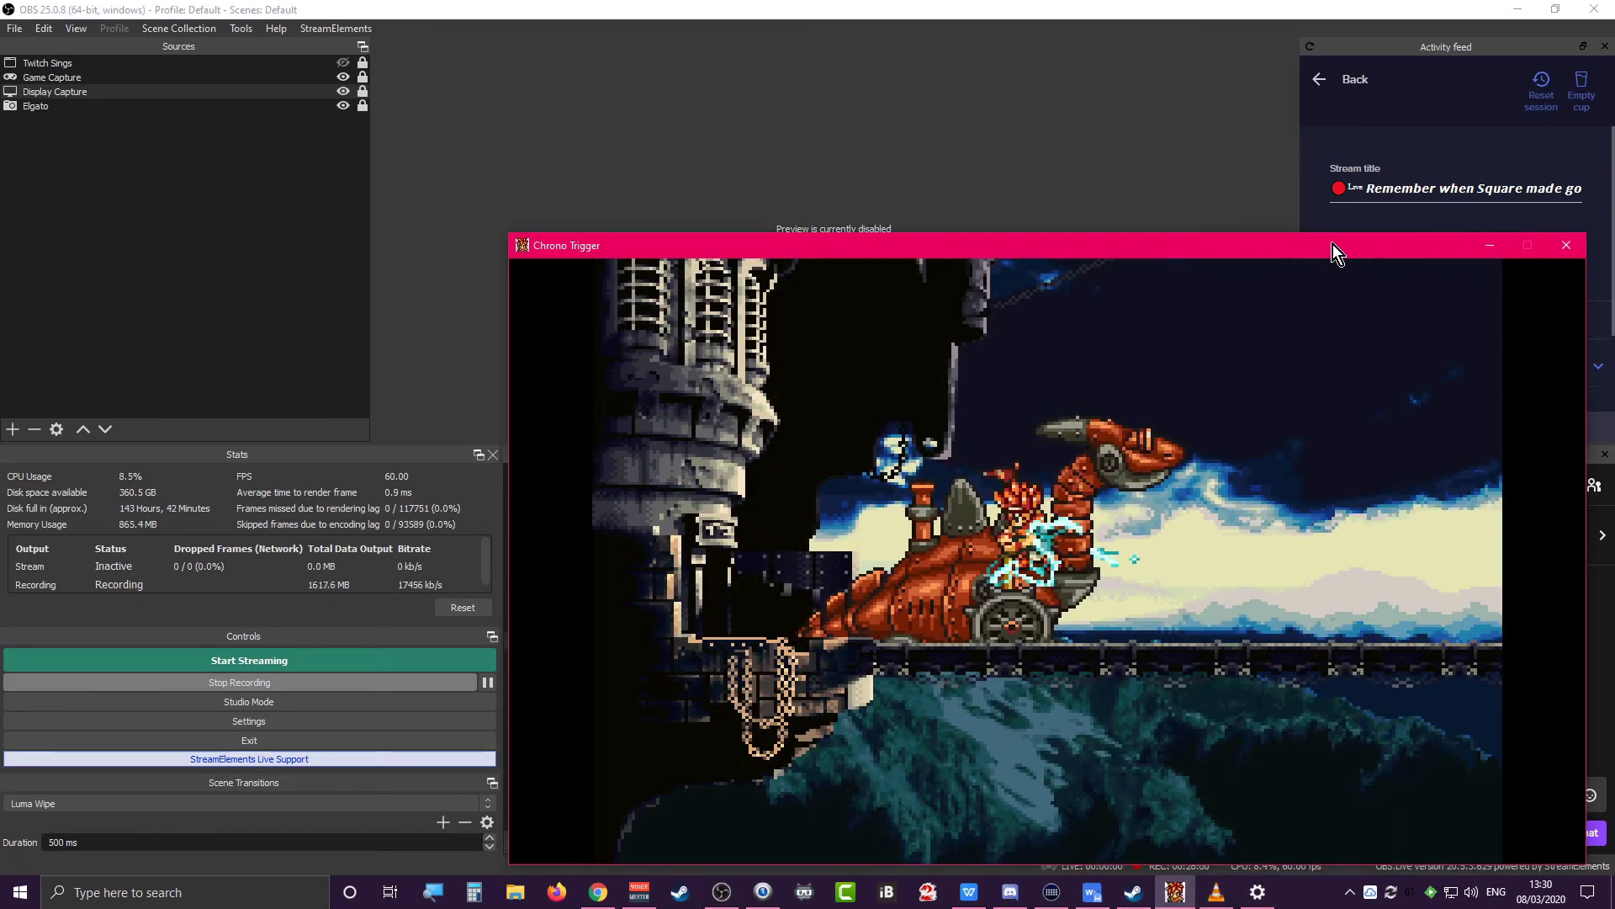
drag(1333, 244, 309, 69)
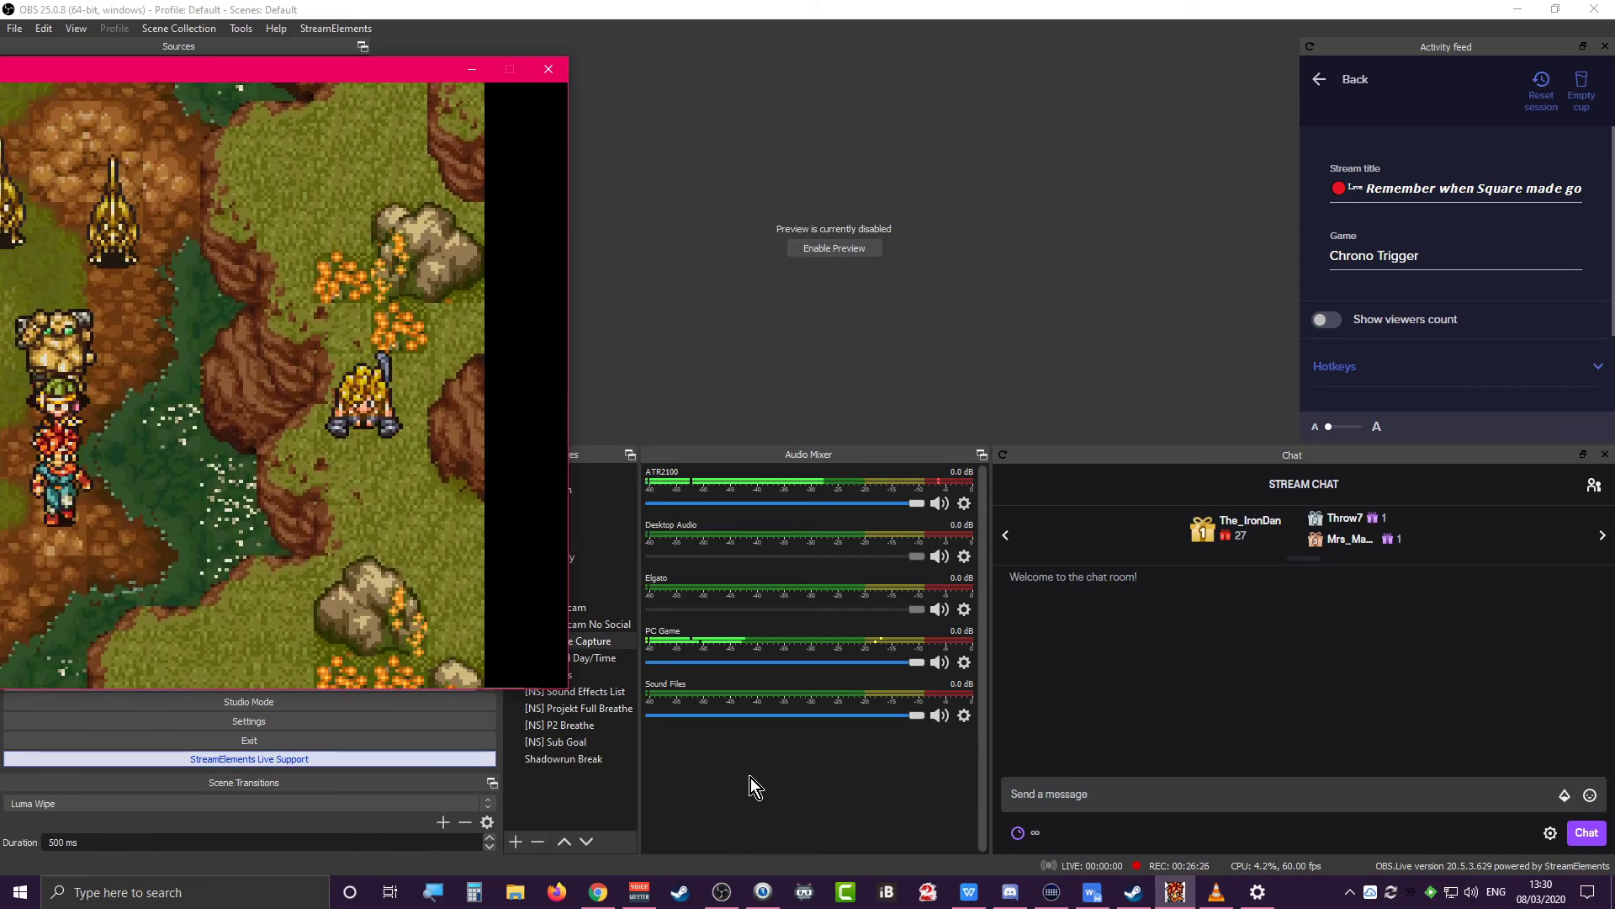
click(1217, 892)
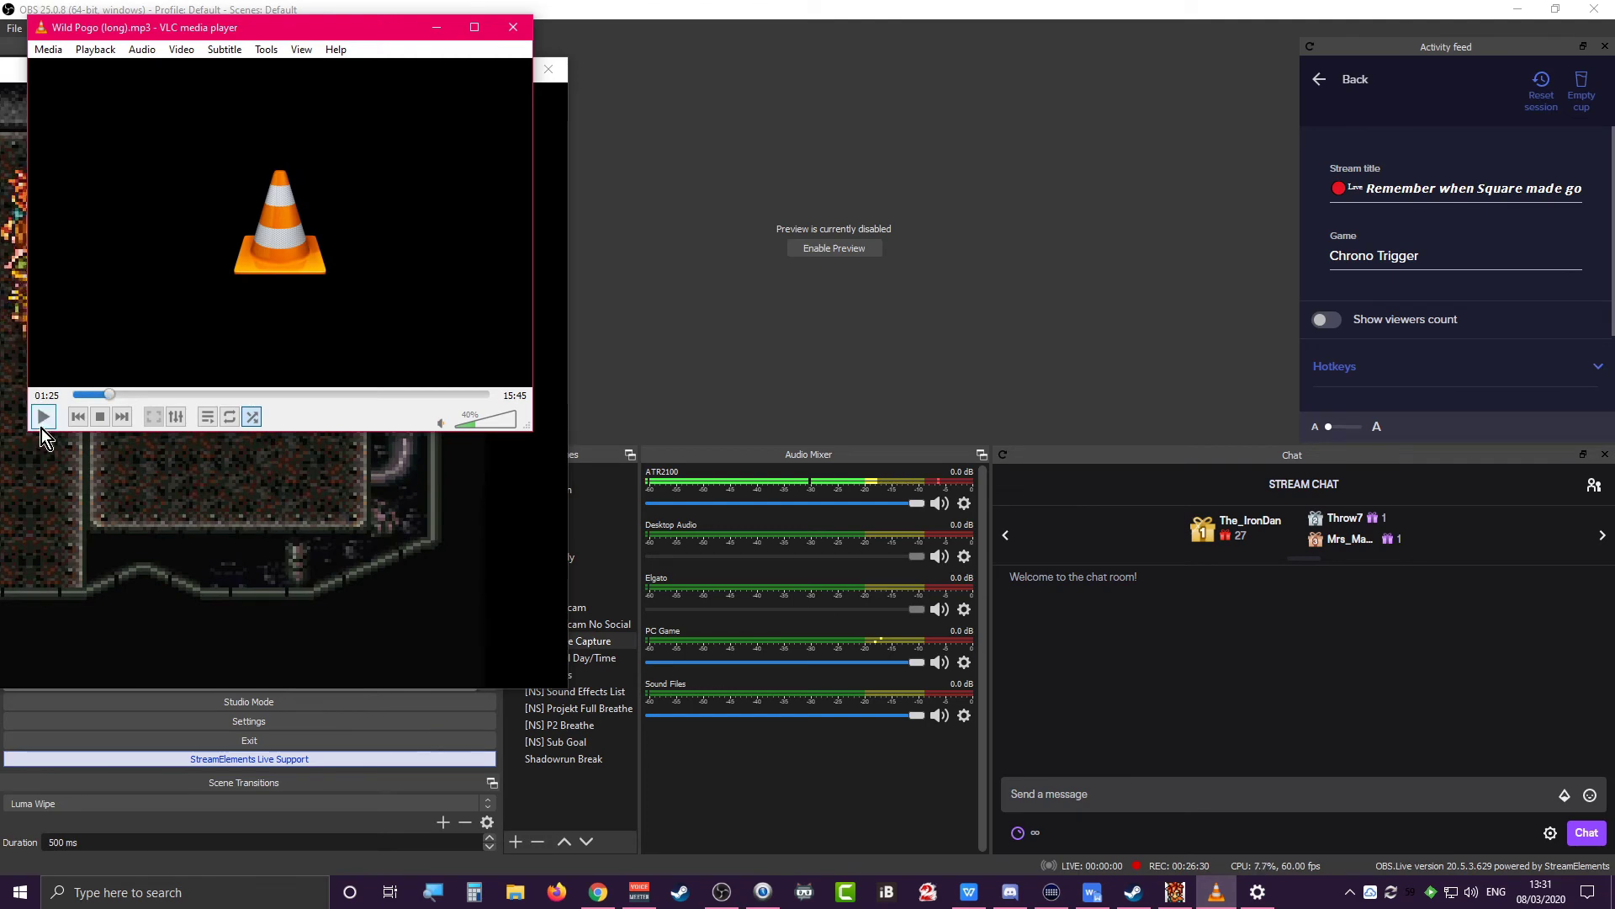
click(42, 421)
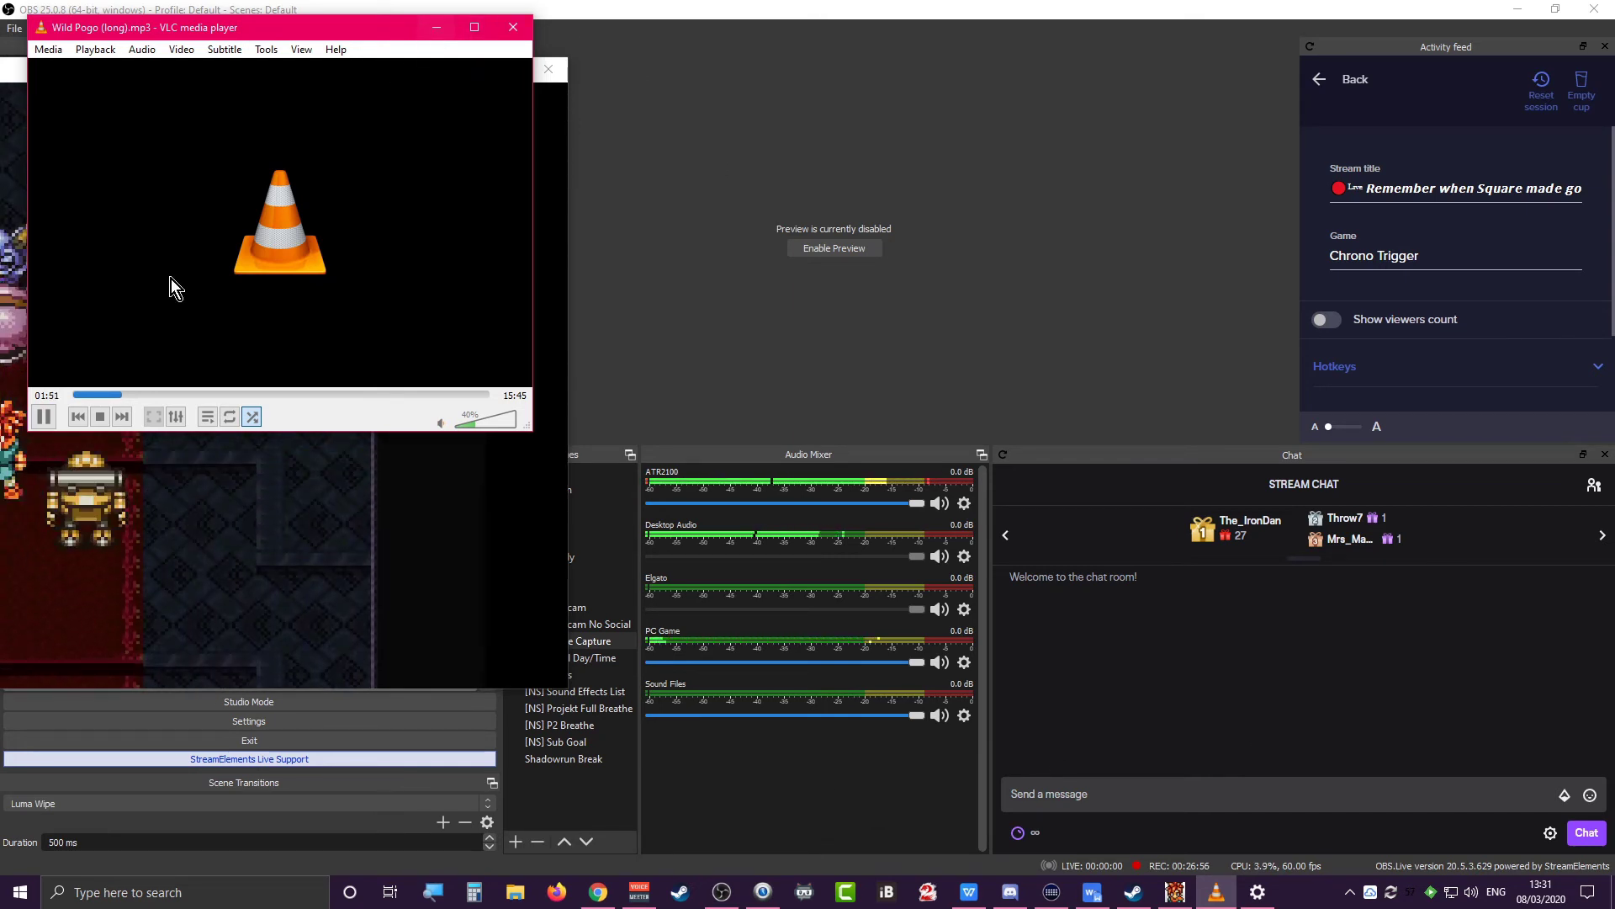
Pause the VLC track and minimize the VLC, Chrono Trigger and OBS windows to return to Stream Deck
click(42, 418)
click(437, 27)
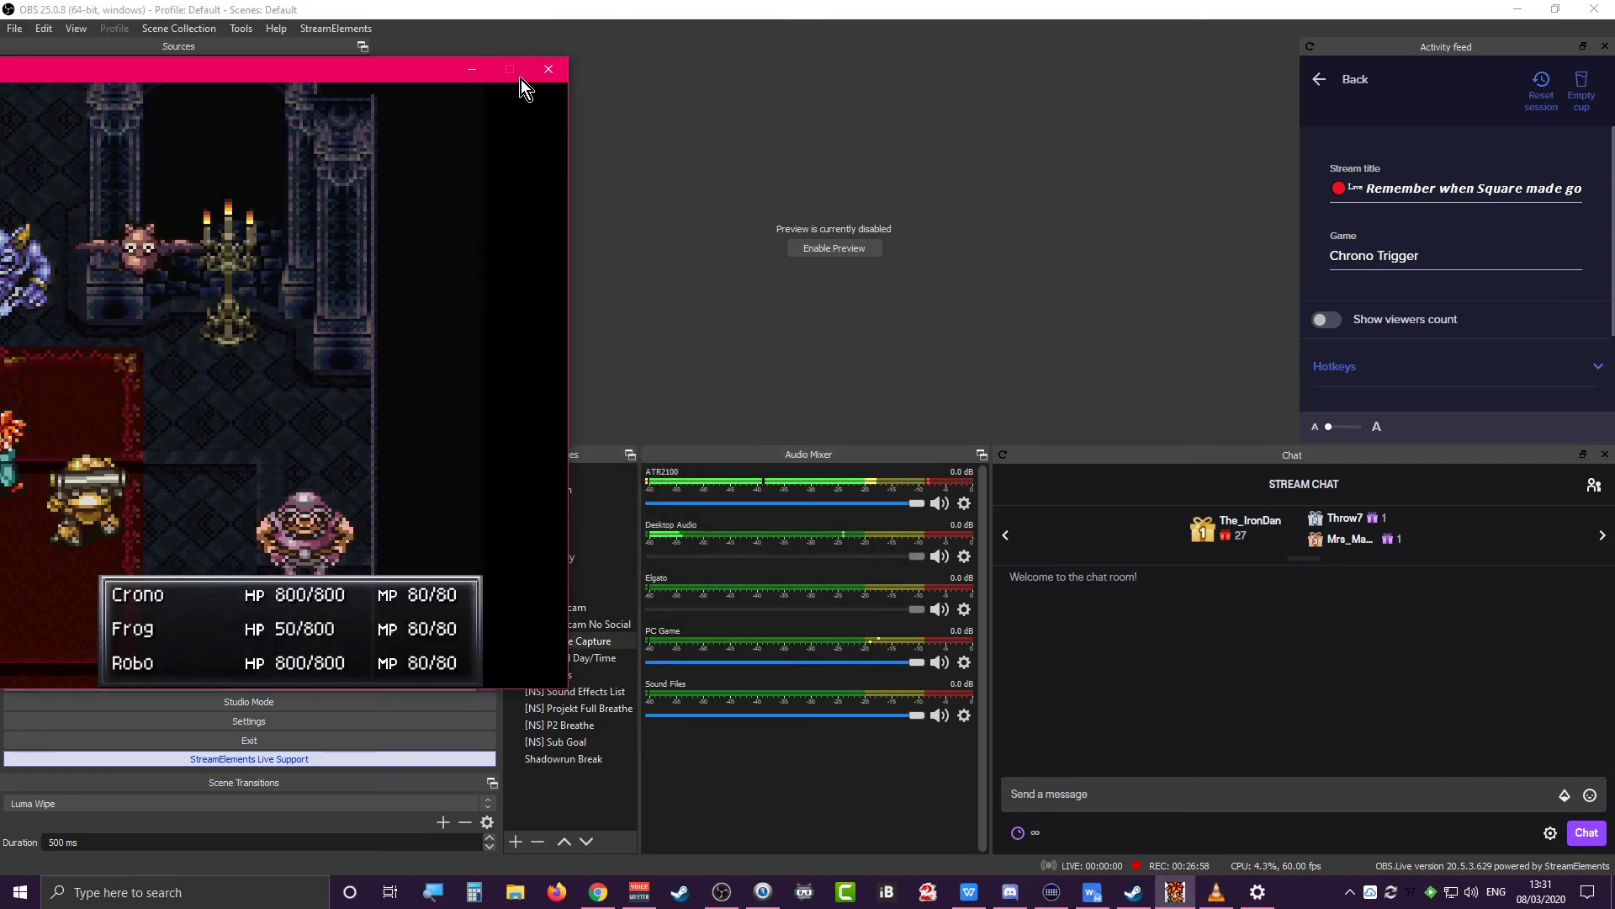
click(472, 67)
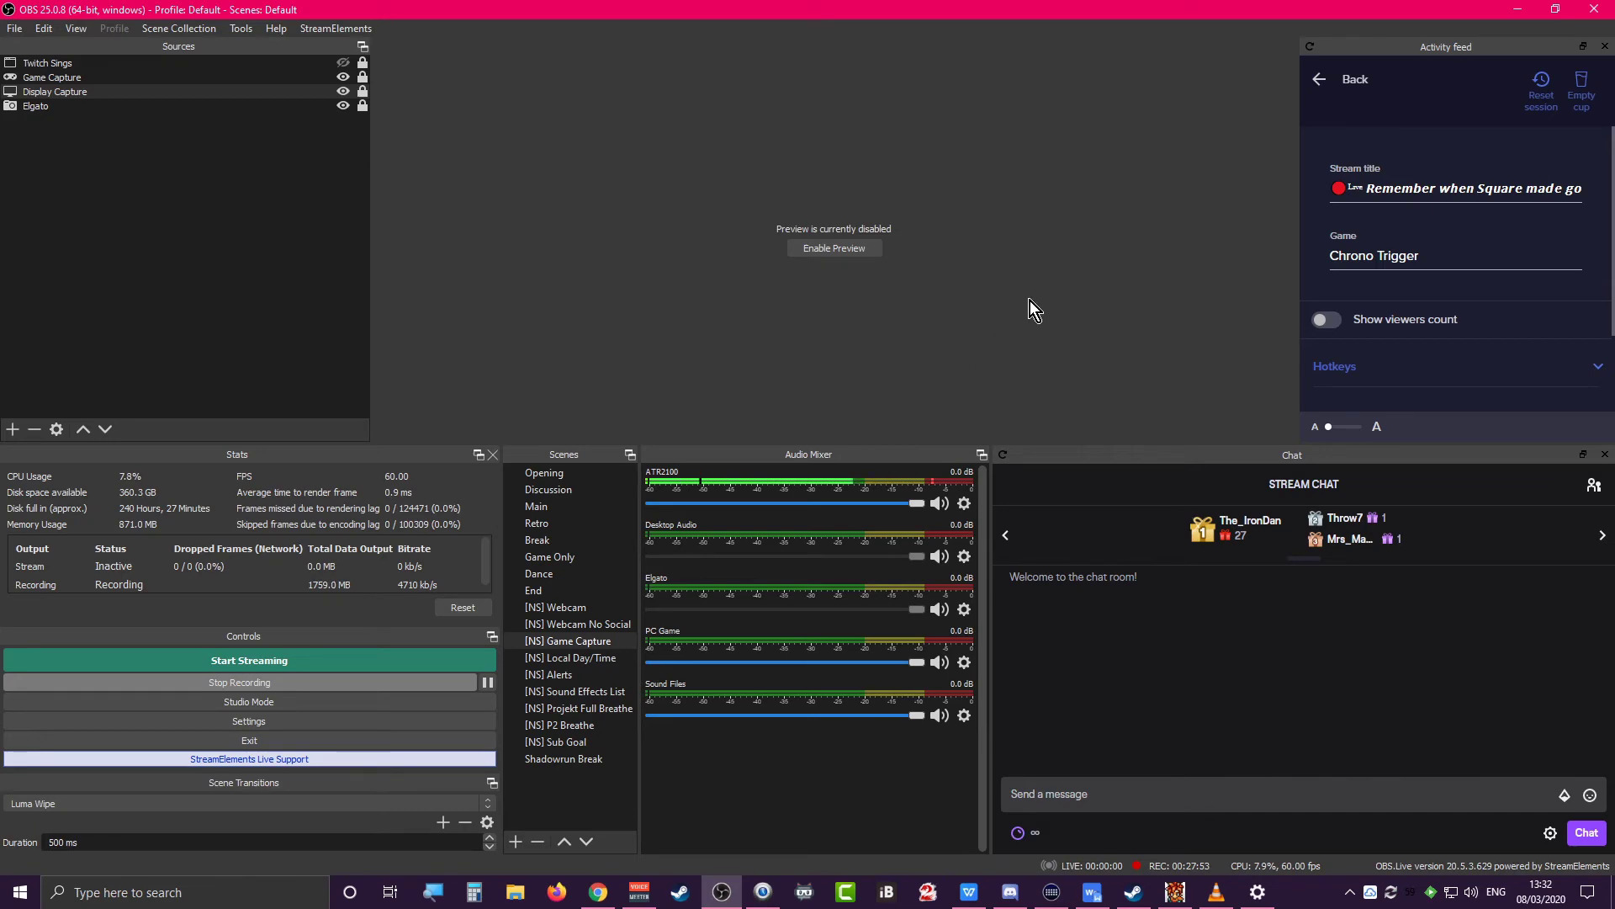
click(1517, 18)
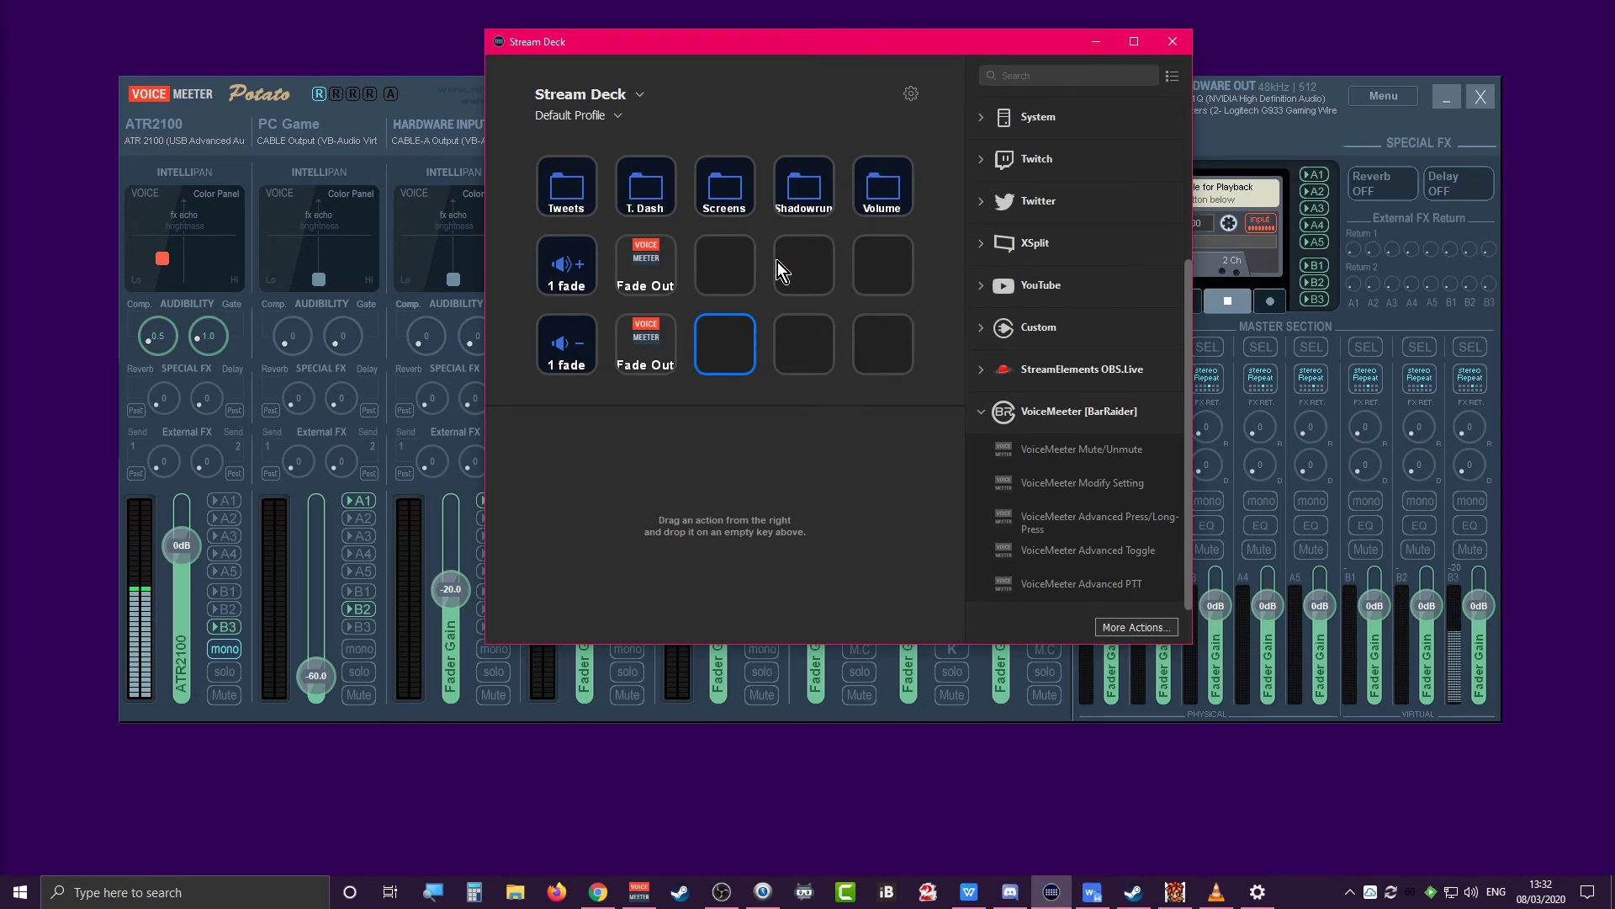
Copy the upper Fade Out key and create a Multi Action on the empty key immediately beside it
click(638, 265)
right_click(639, 265)
click(688, 276)
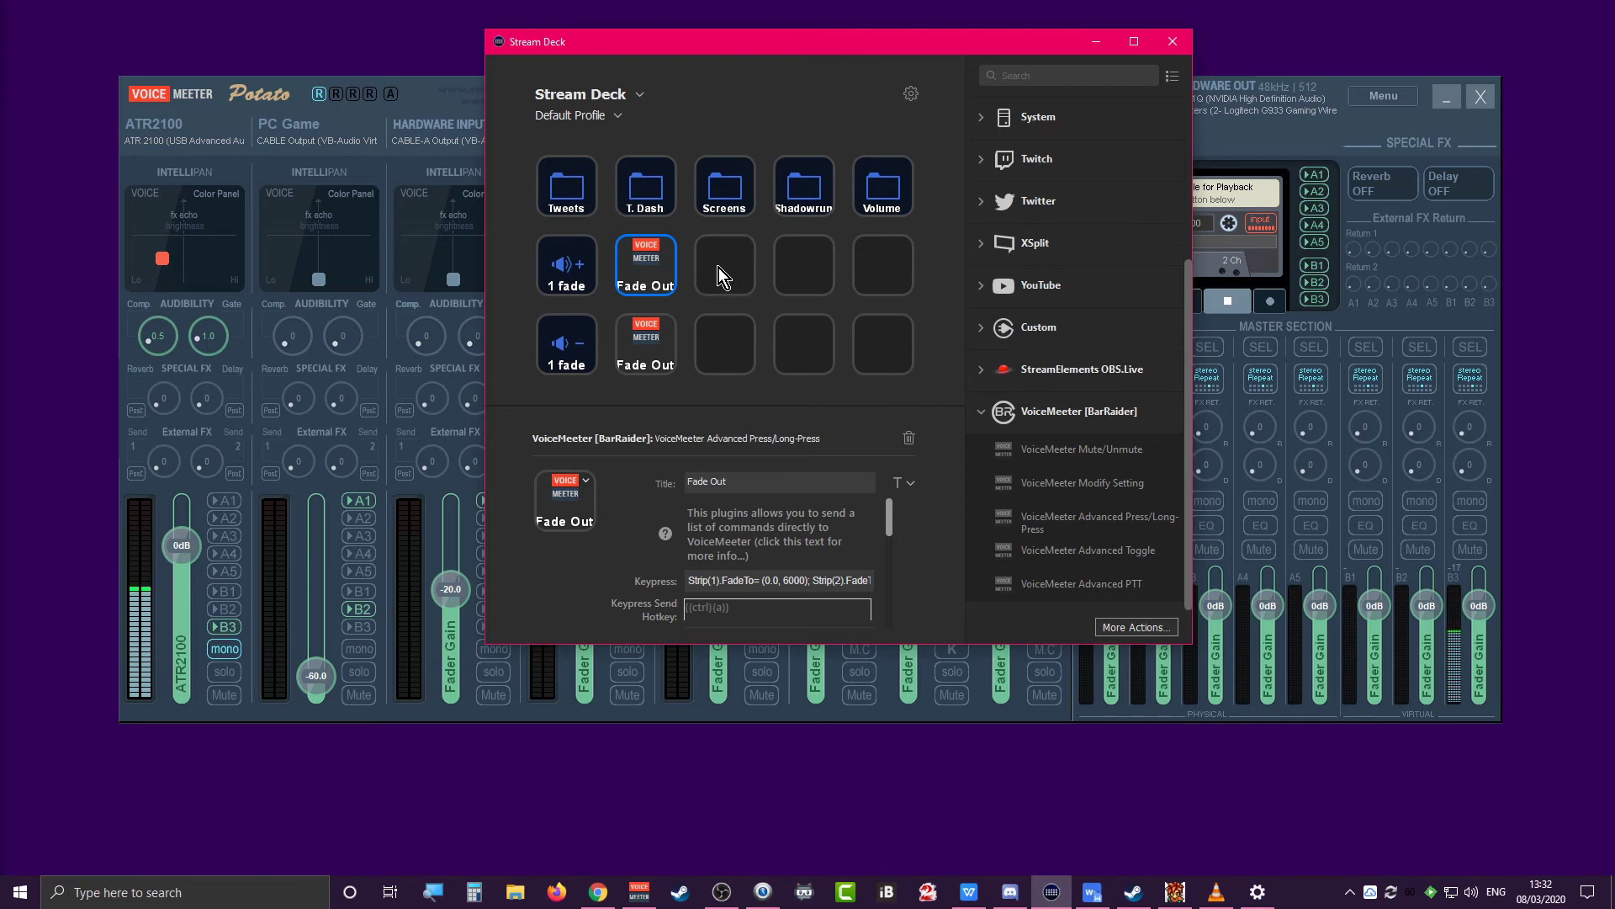
click(730, 269)
right_click(730, 270)
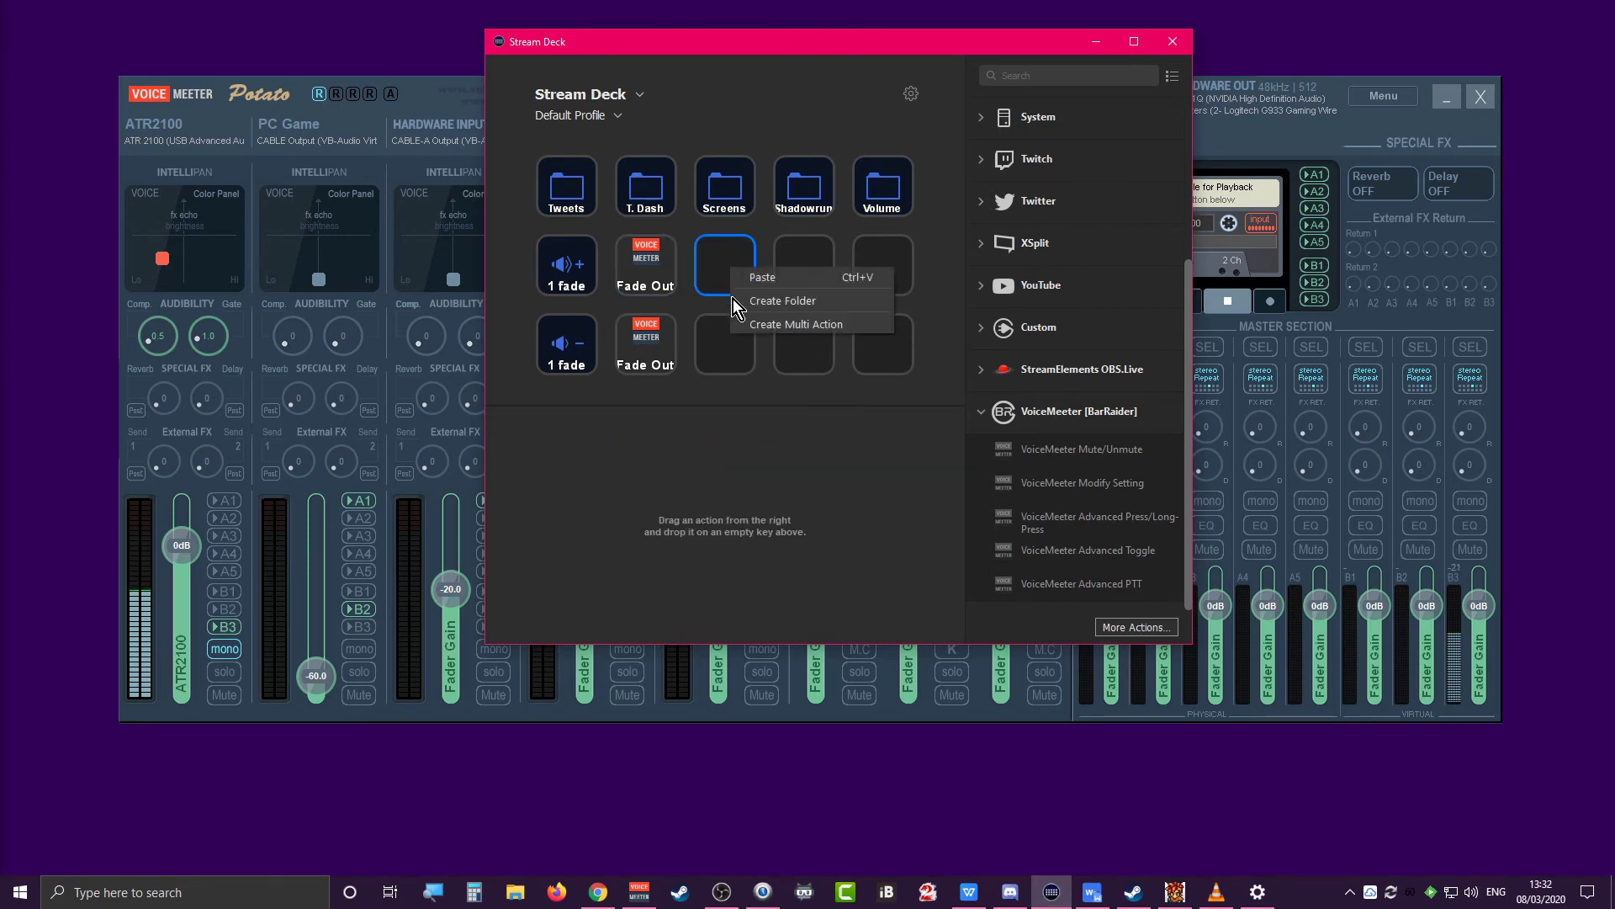
click(780, 325)
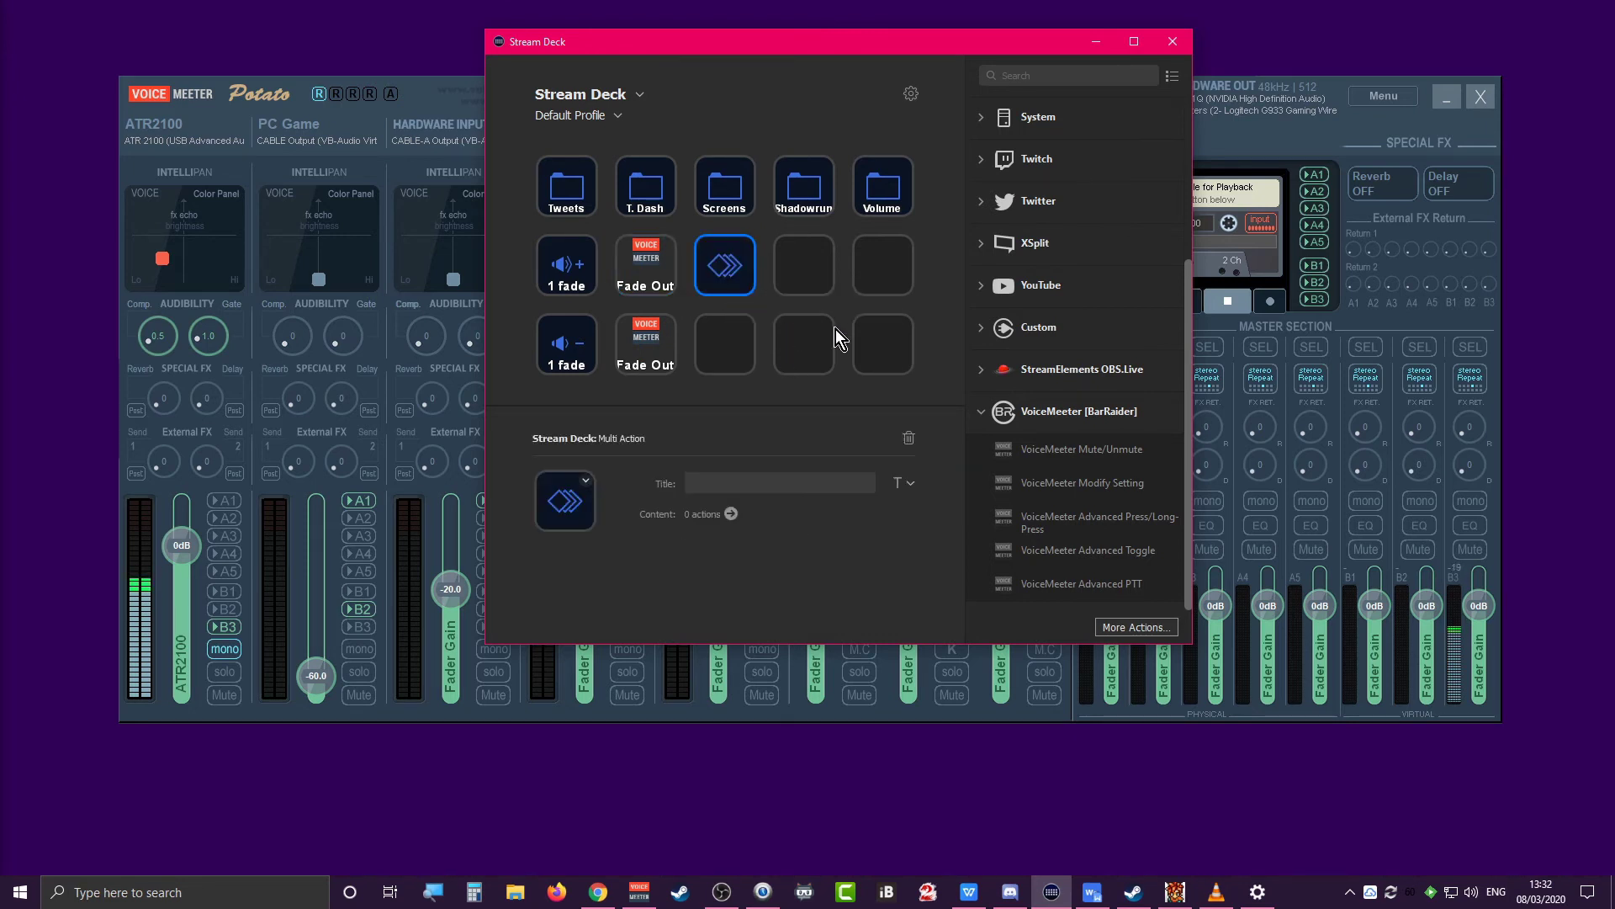
Paste the copied Fade Out action into the new Multi Action and show its settings
double_click(722, 270)
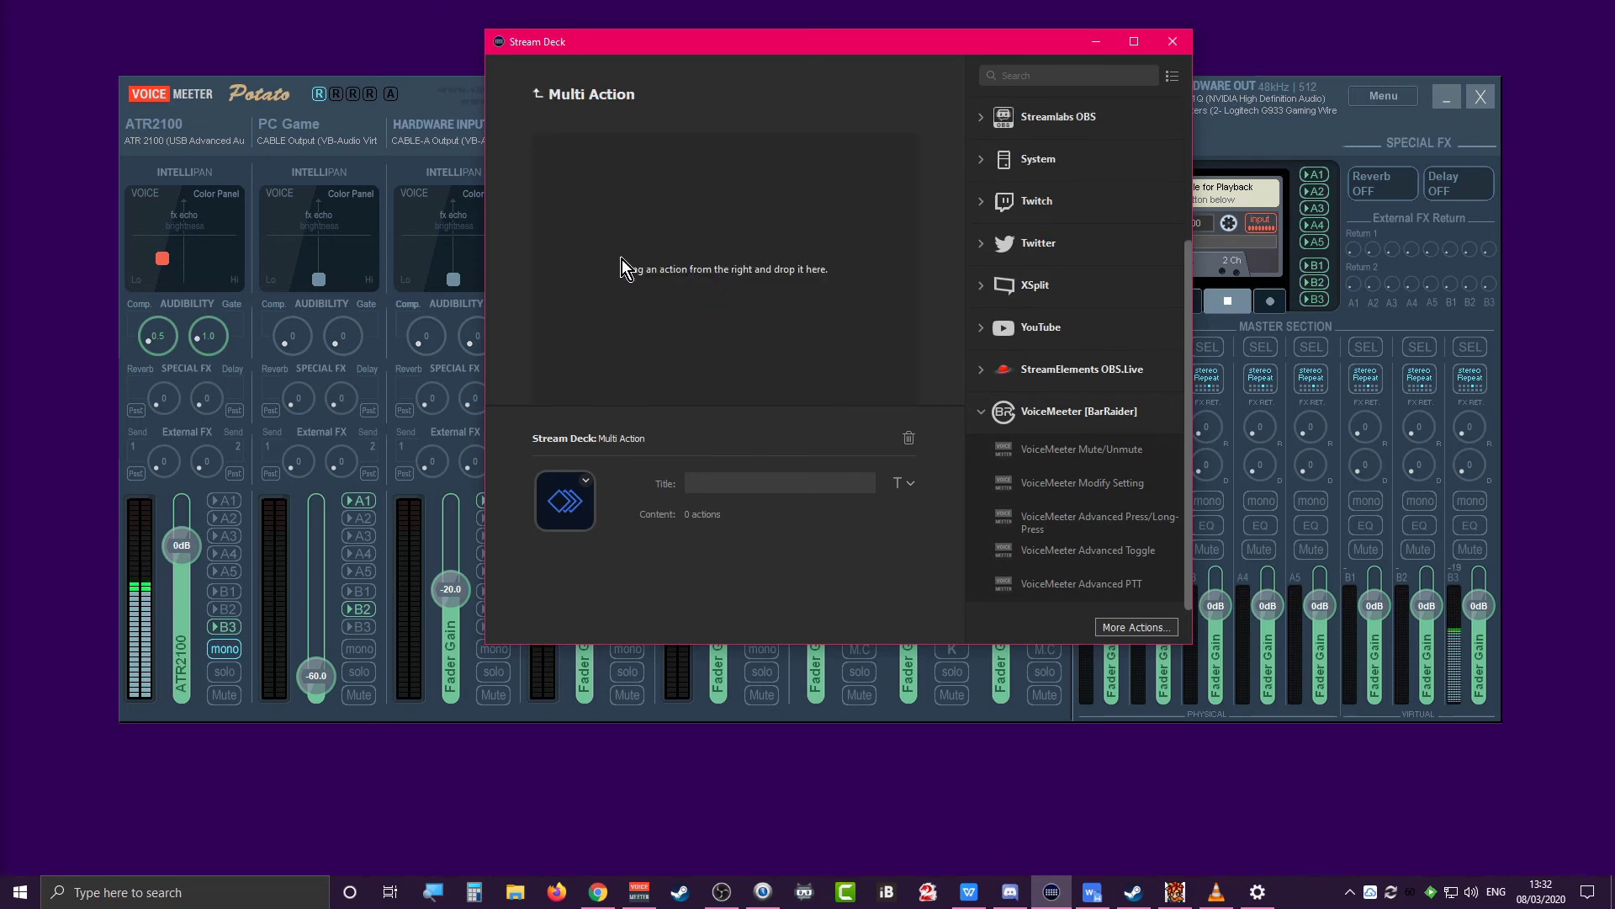
right_click(678, 259)
click(715, 279)
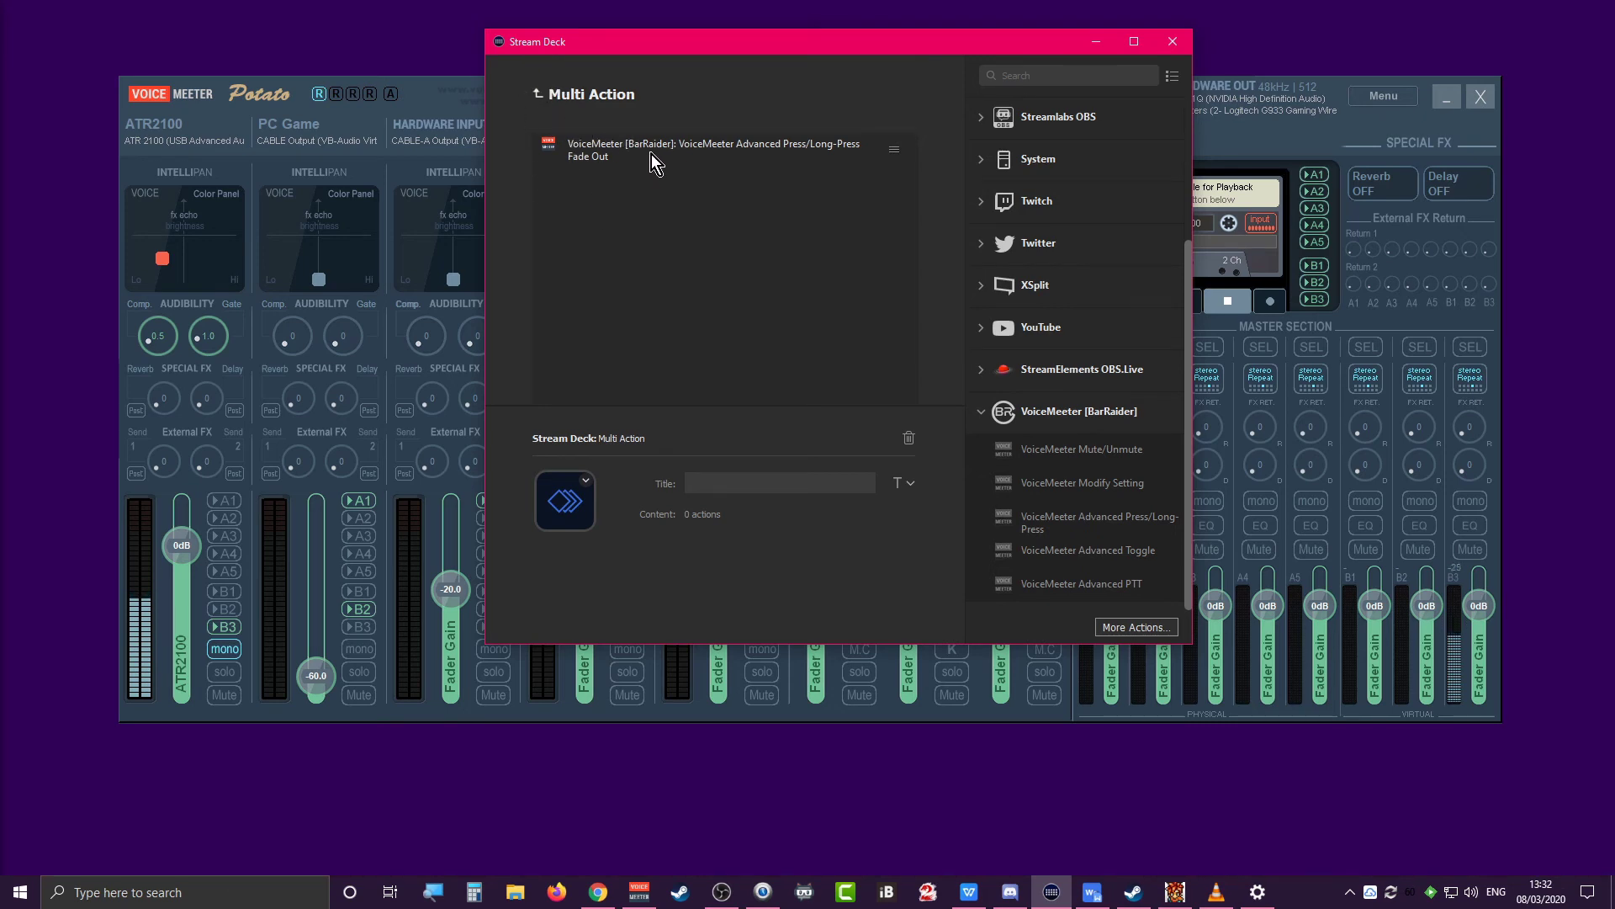
click(676, 148)
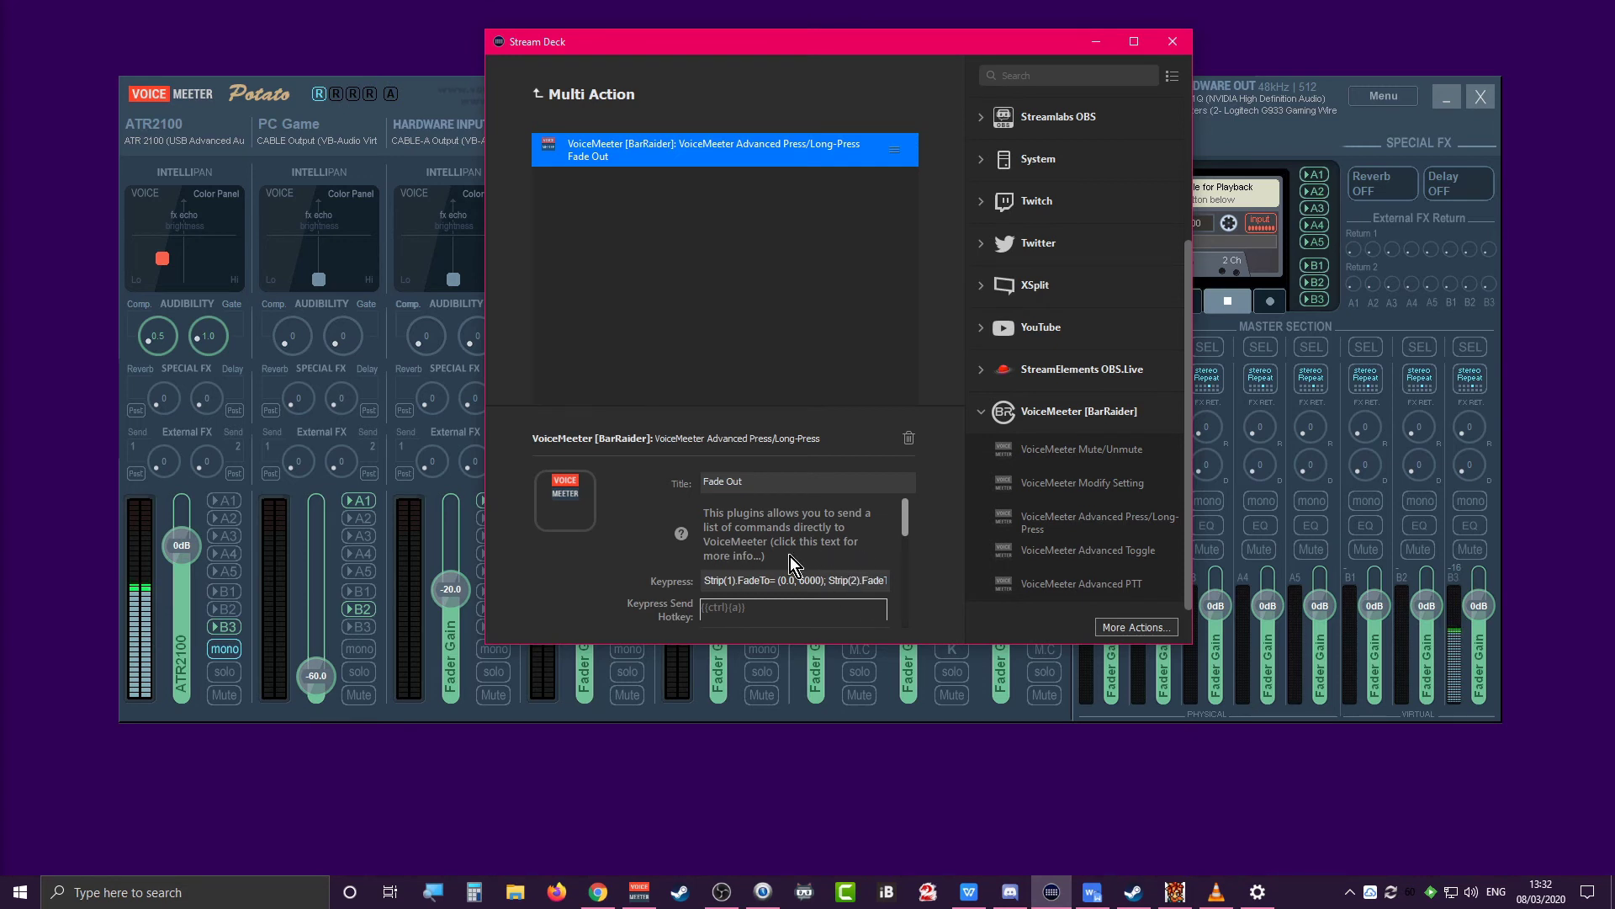
Leave the new Multi Action and show the VoiceMeeter fade settings of the upper Opening multi action in the Screens folder
click(537, 94)
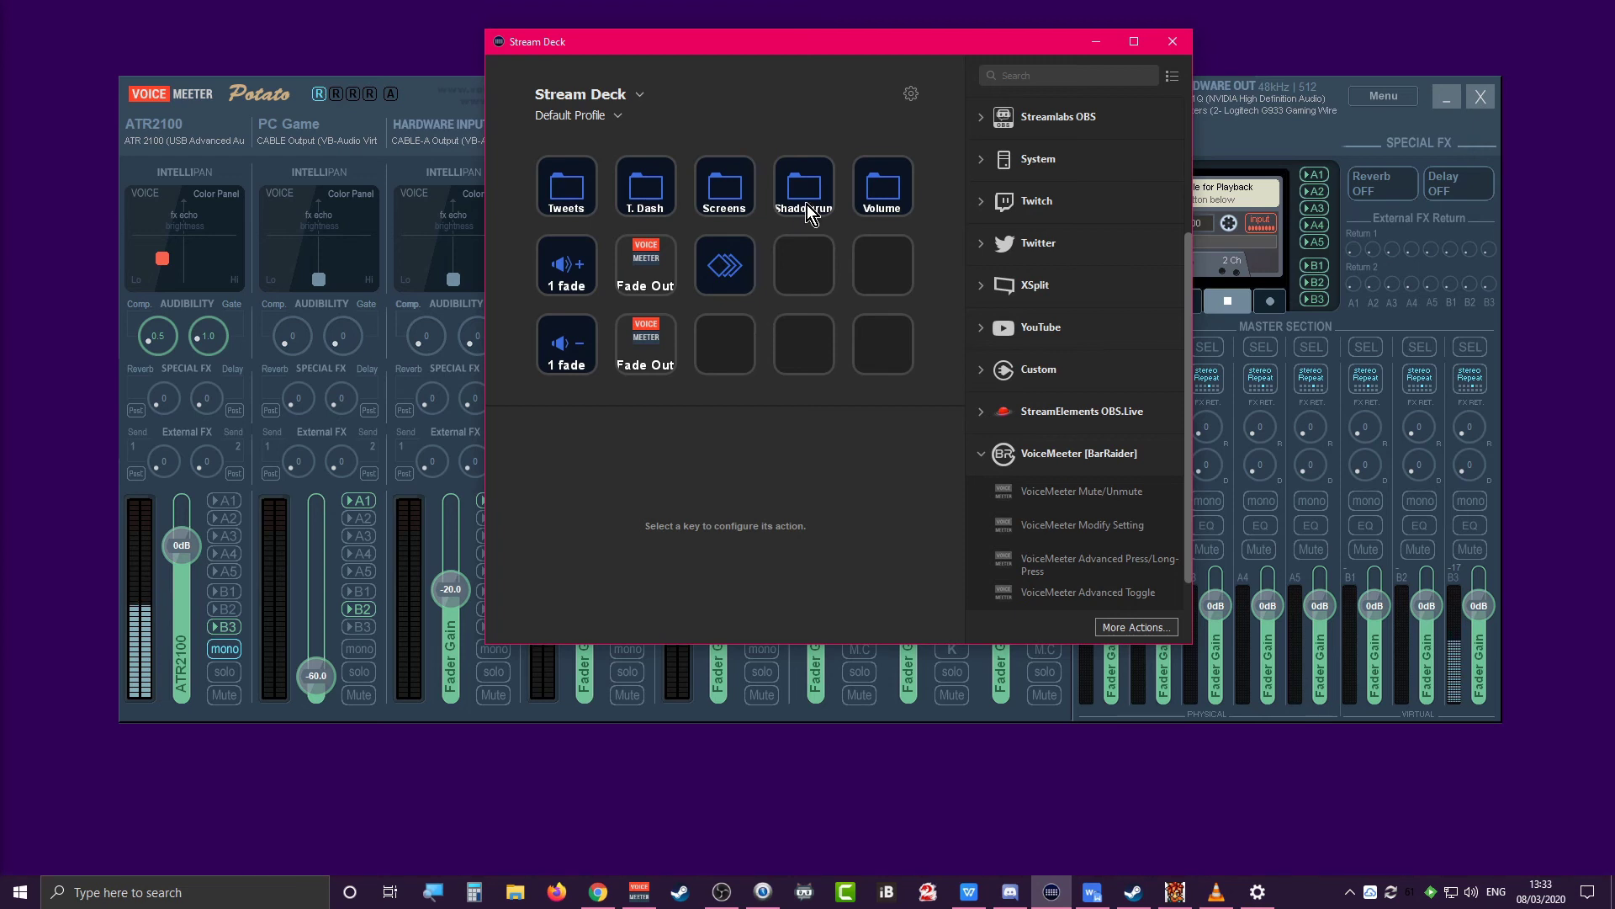
double_click(730, 190)
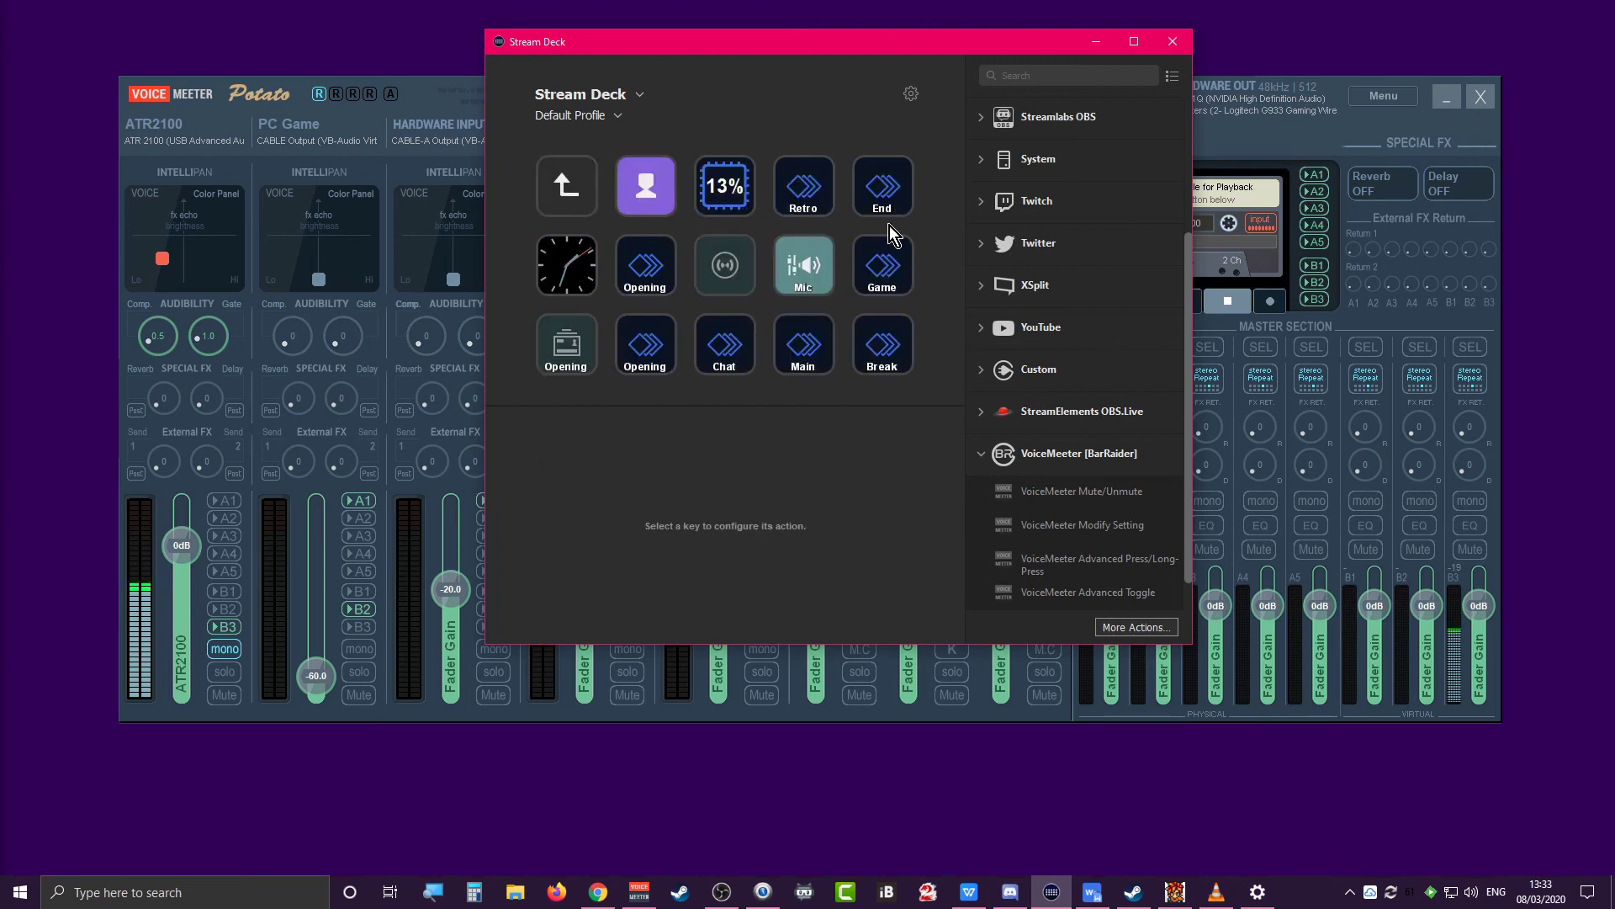
double_click(637, 267)
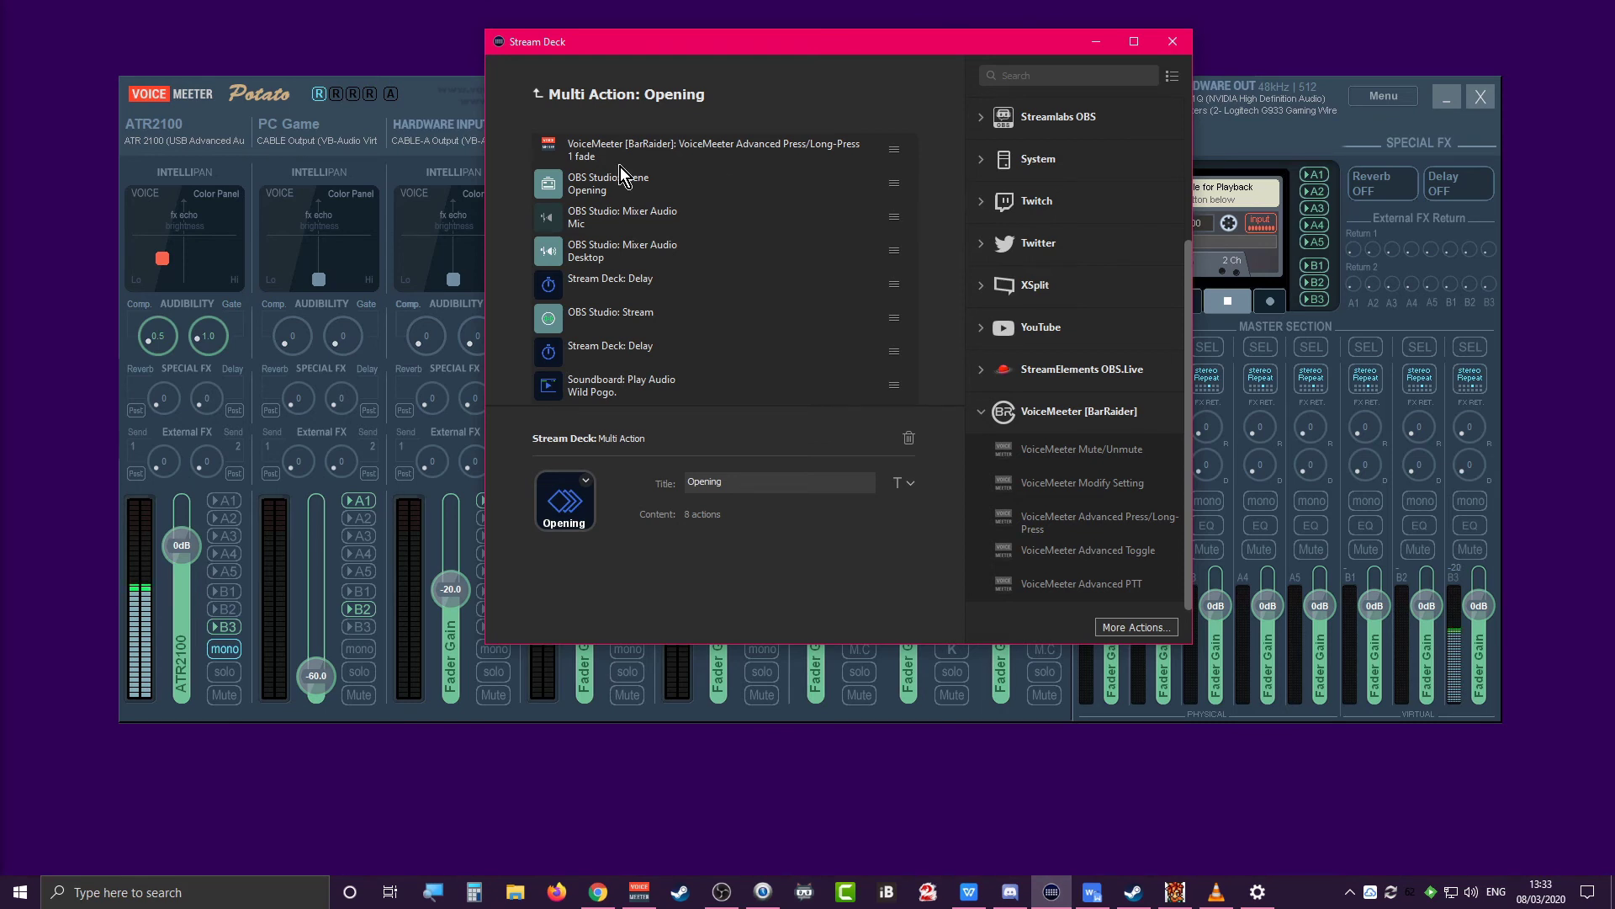
click(713, 148)
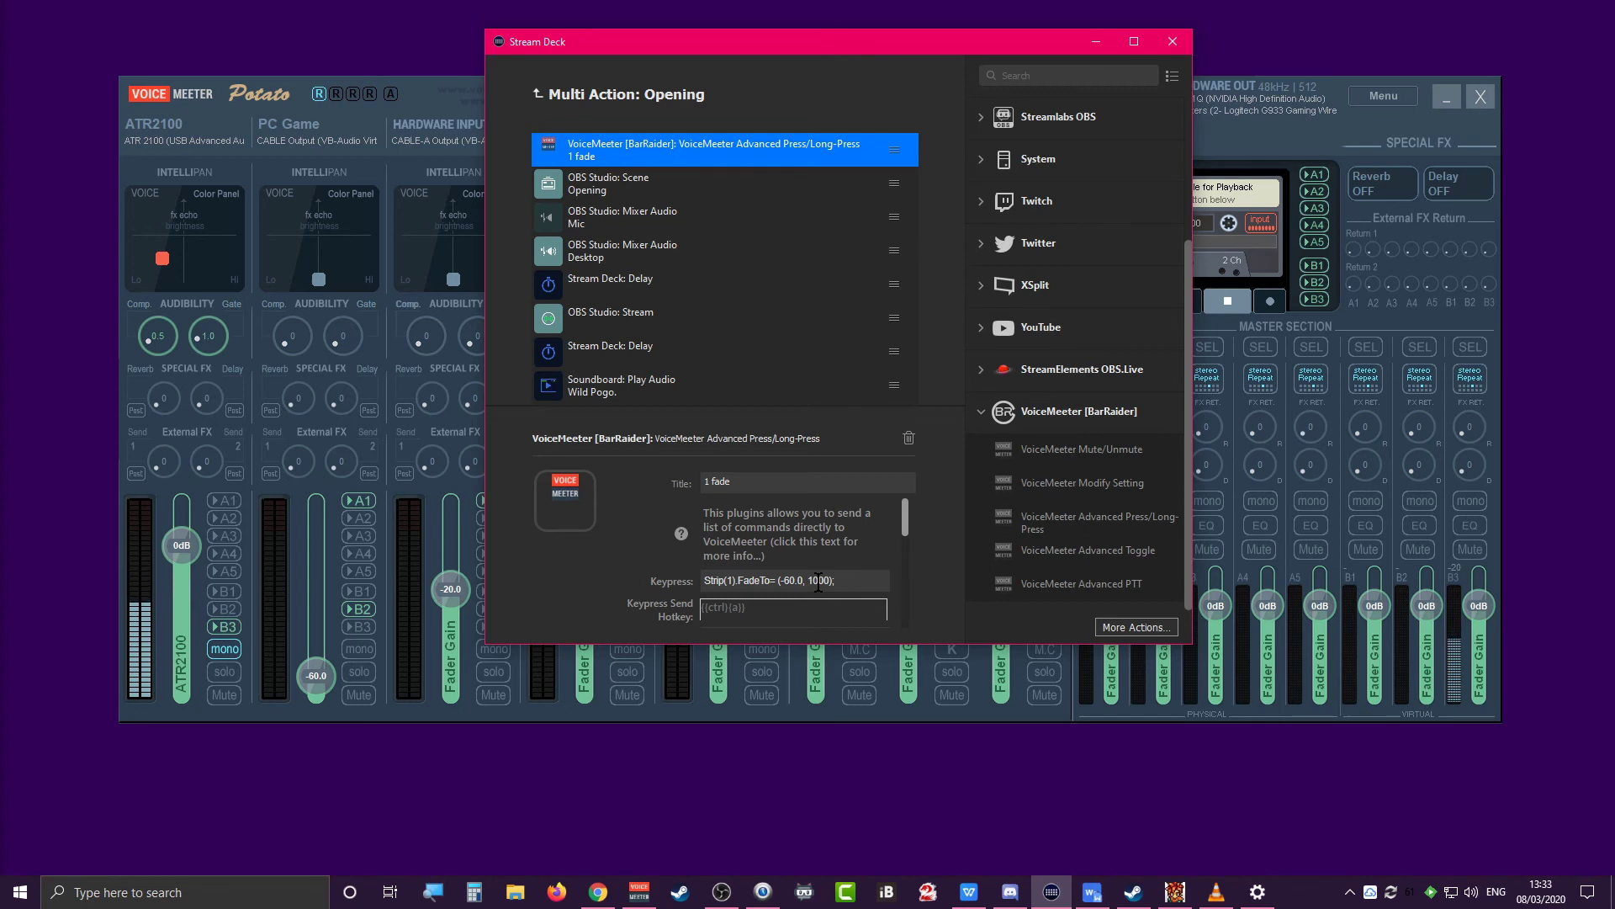
Examine the settings of the scene, mixer audio, delay, stream and Play Audio actions in the Opening multi action
click(684, 183)
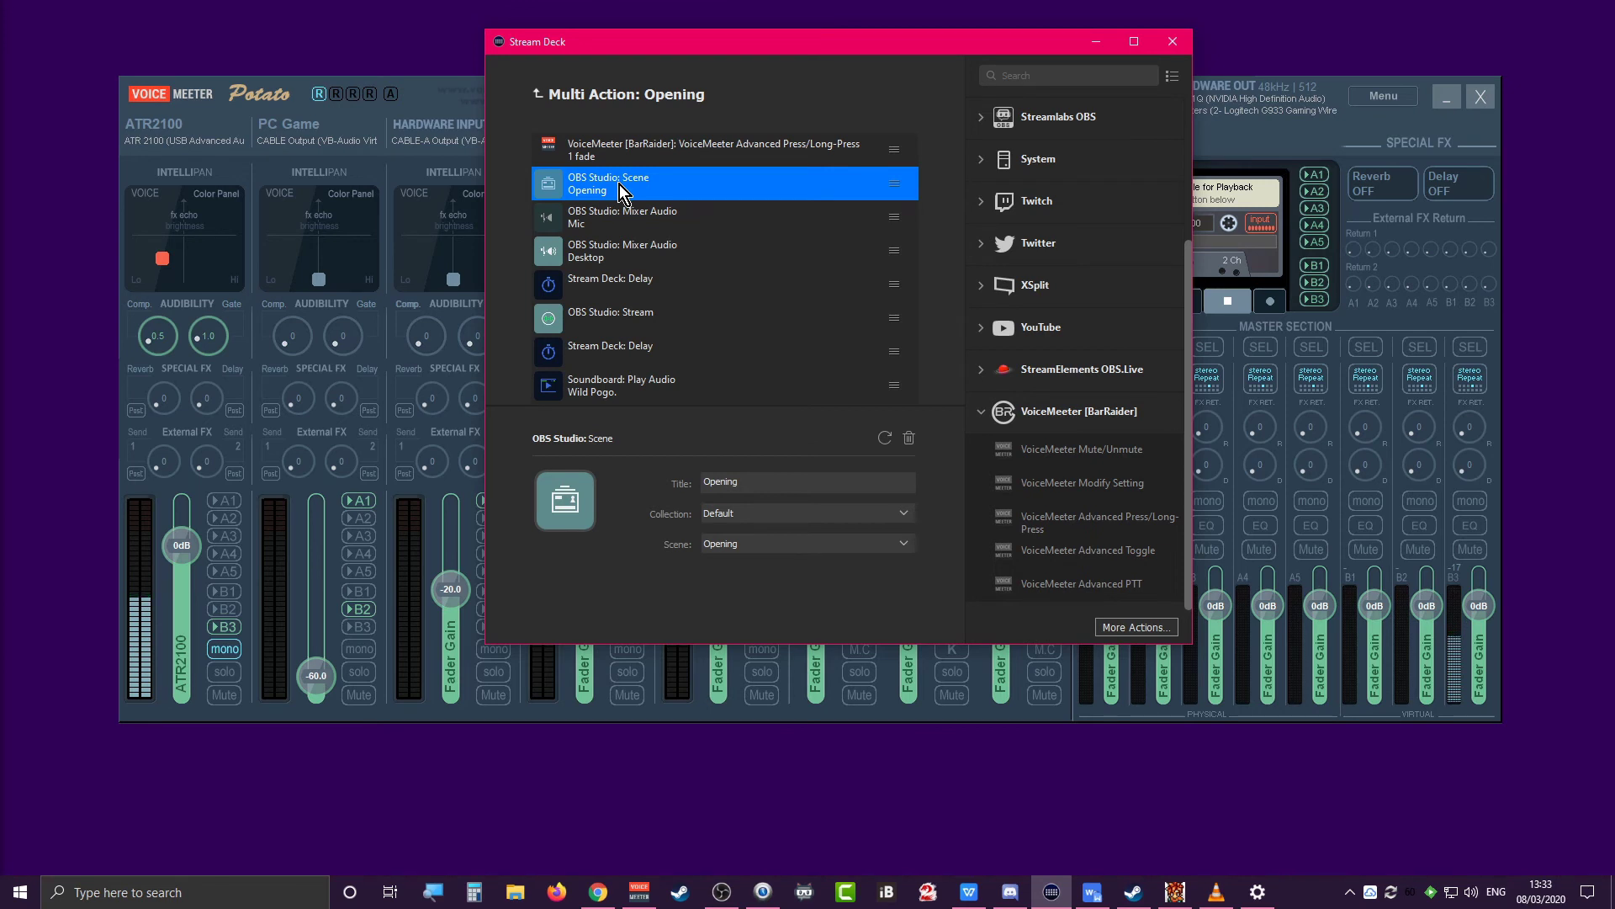
click(723, 219)
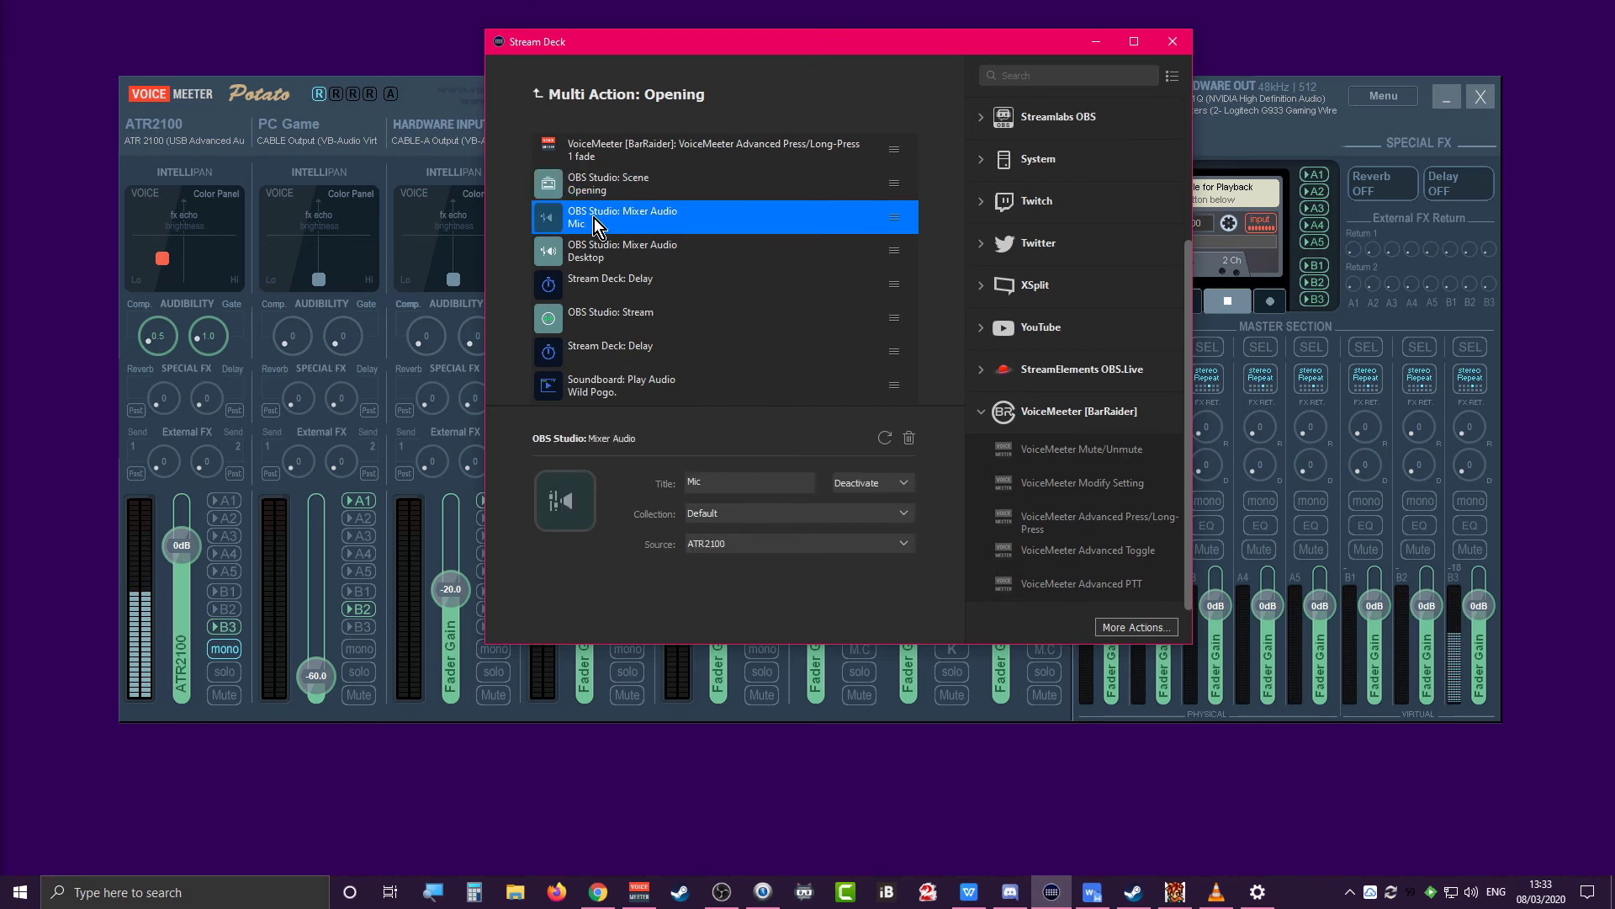
click(710, 261)
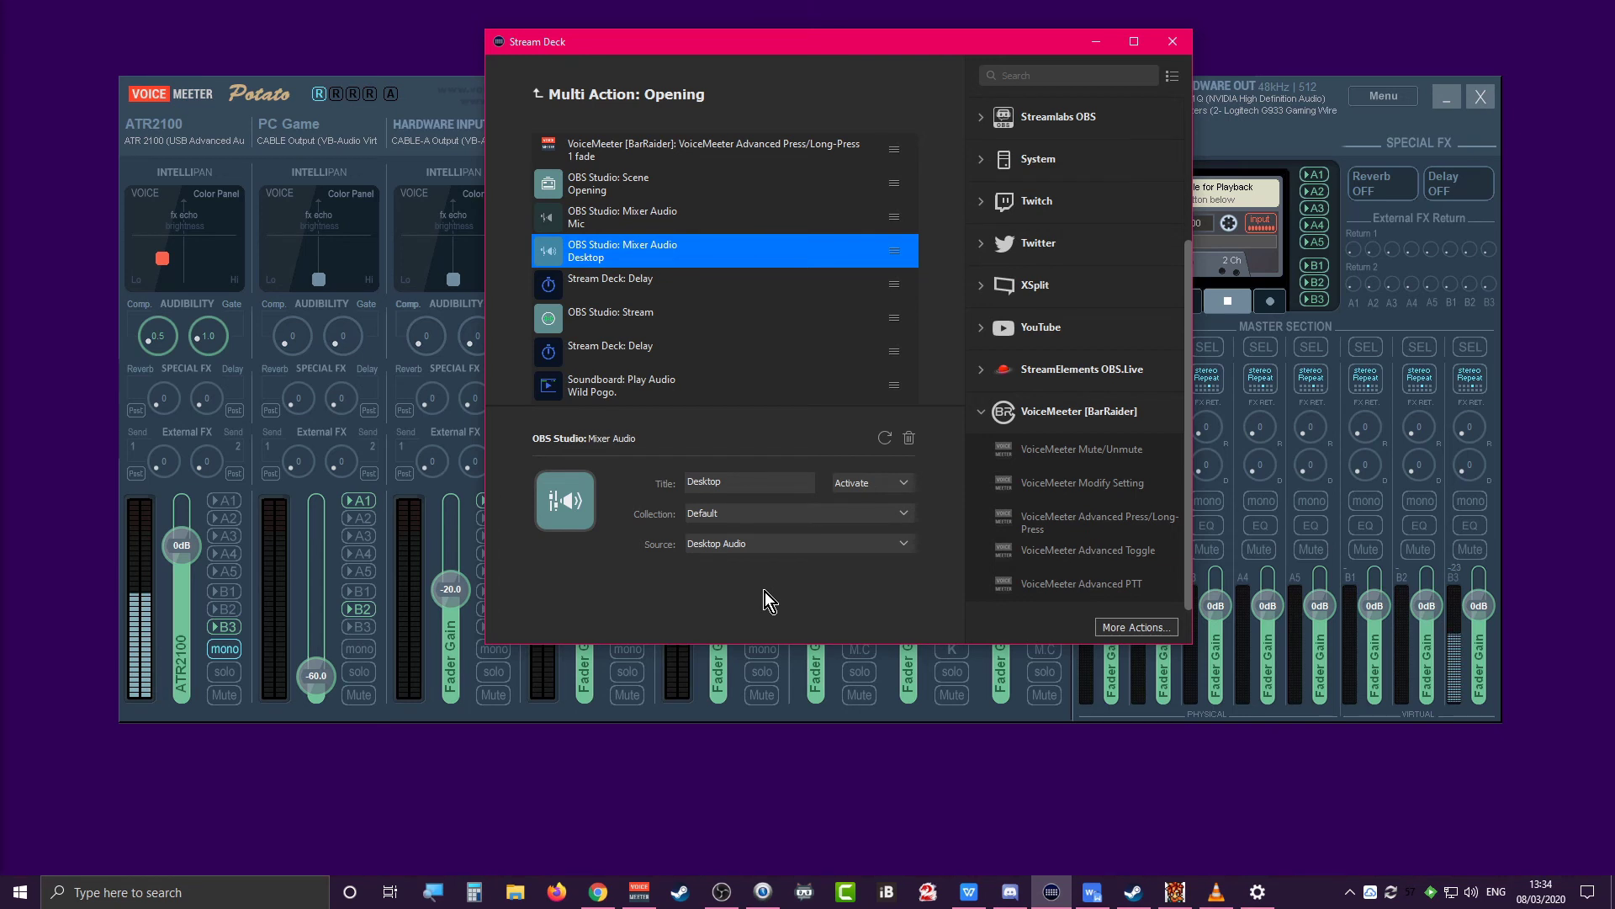
click(690, 283)
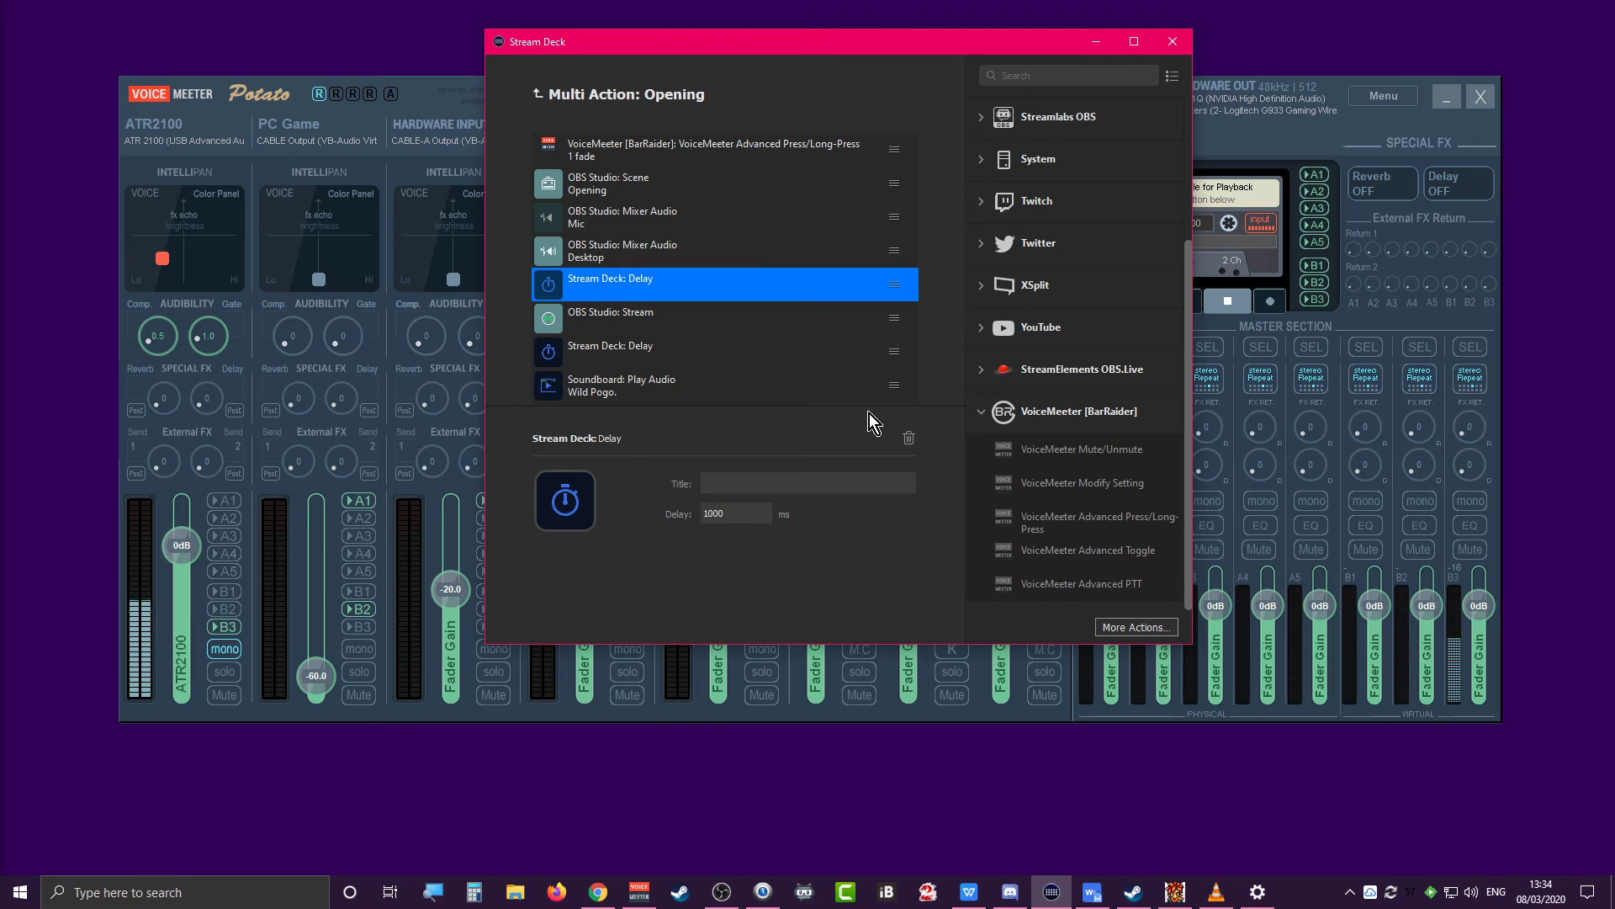
click(685, 321)
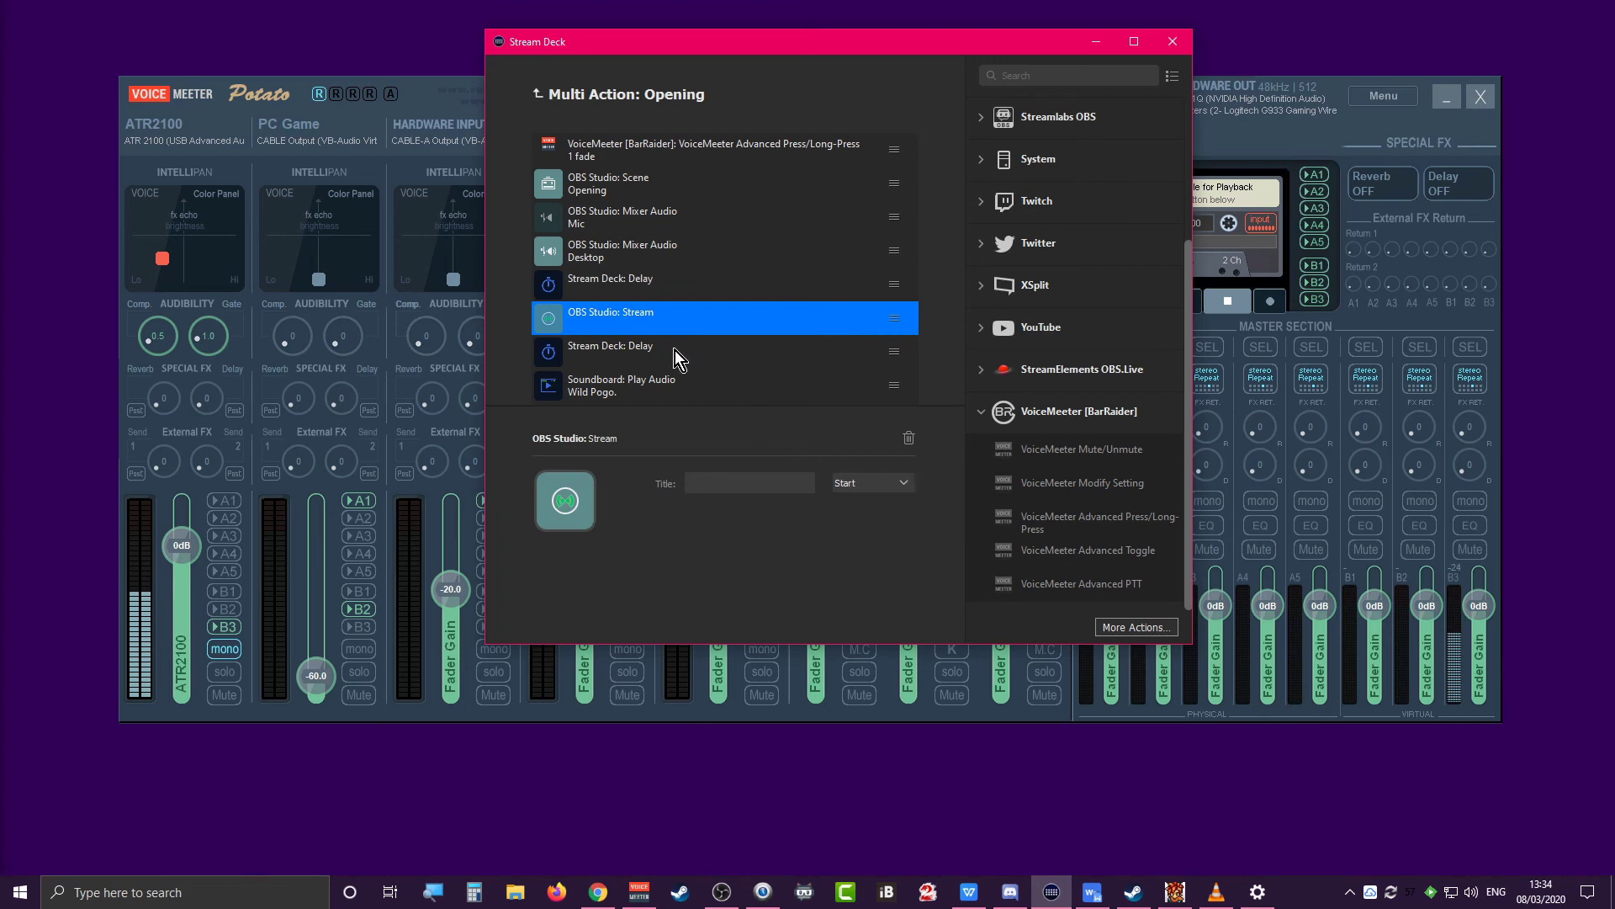
click(696, 352)
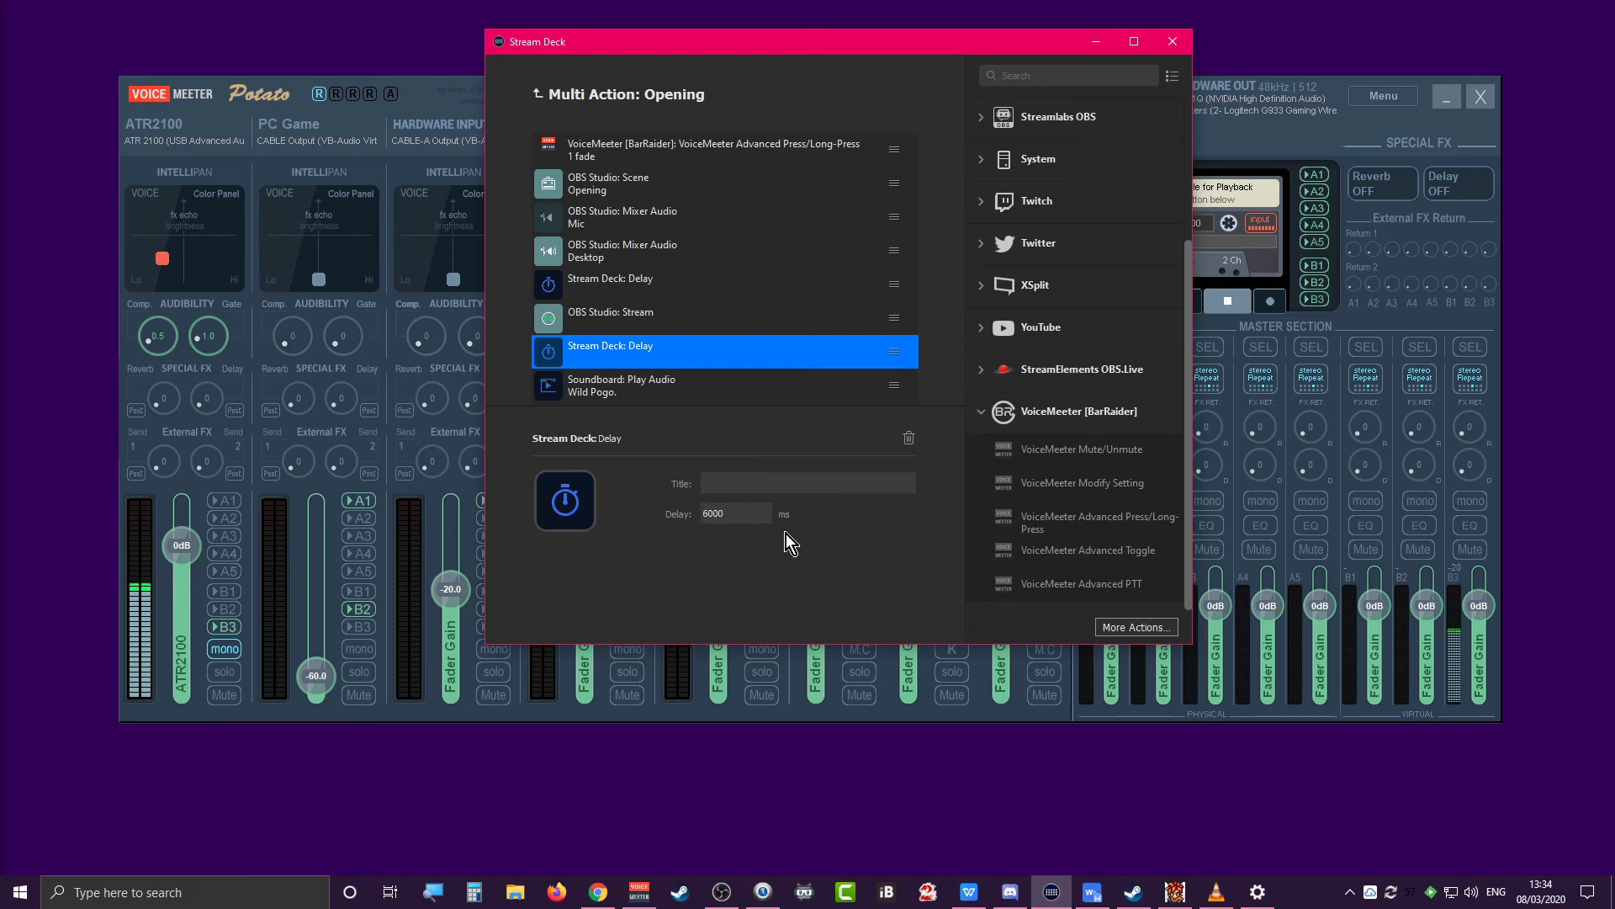
click(688, 387)
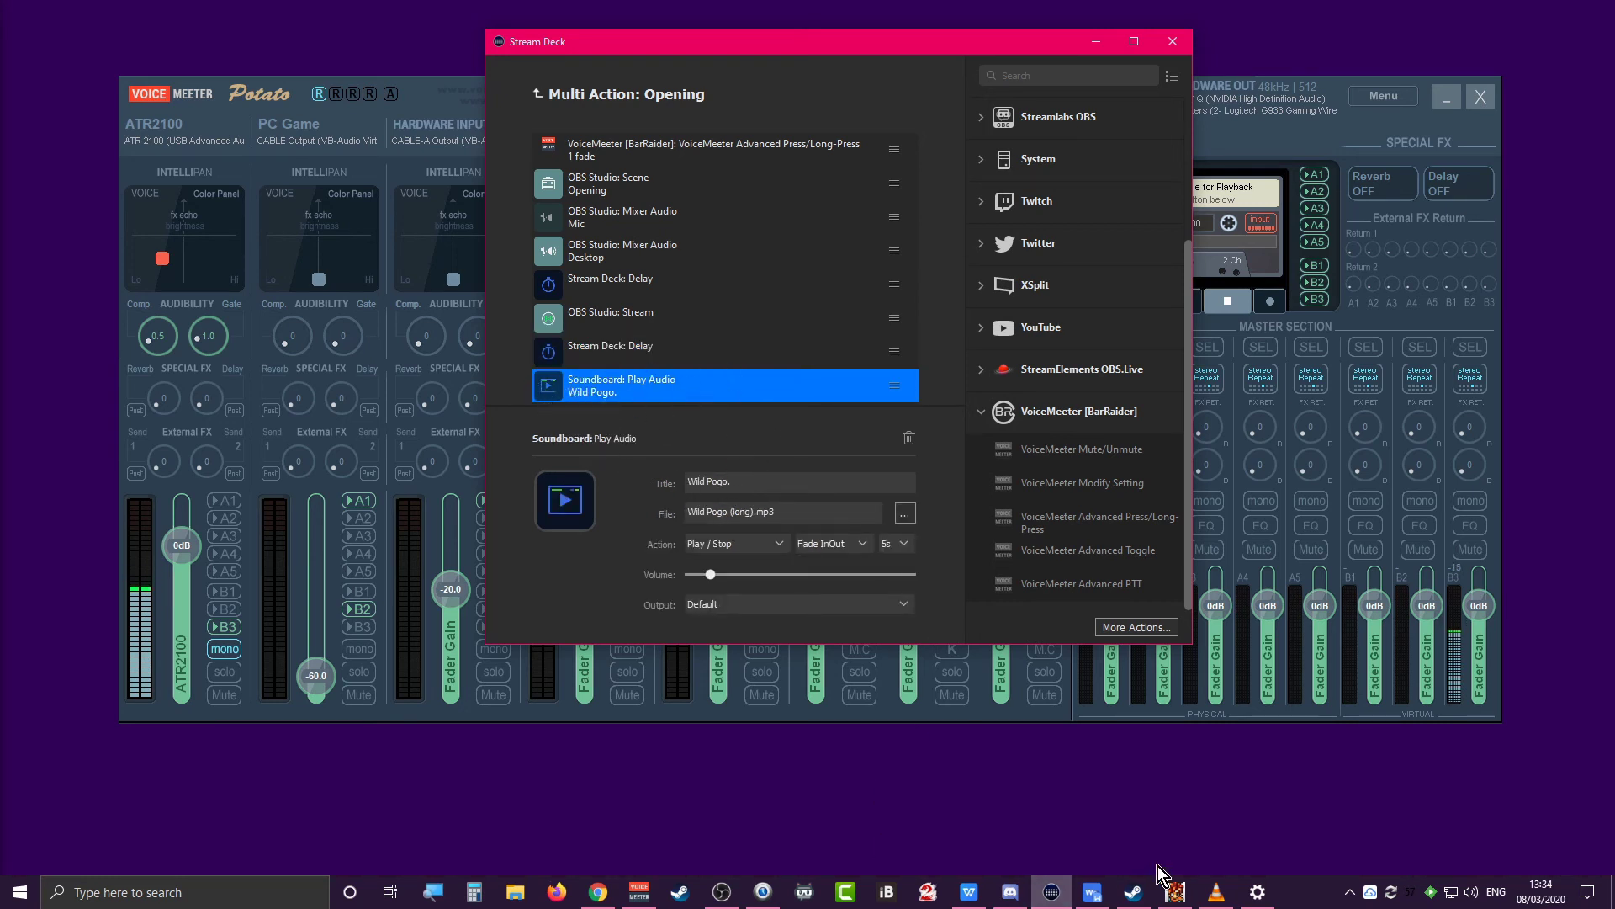
Switch to VLC, briefly play and pause Wild Pogo (long).mp3, and minimize the player
click(1217, 893)
click(44, 418)
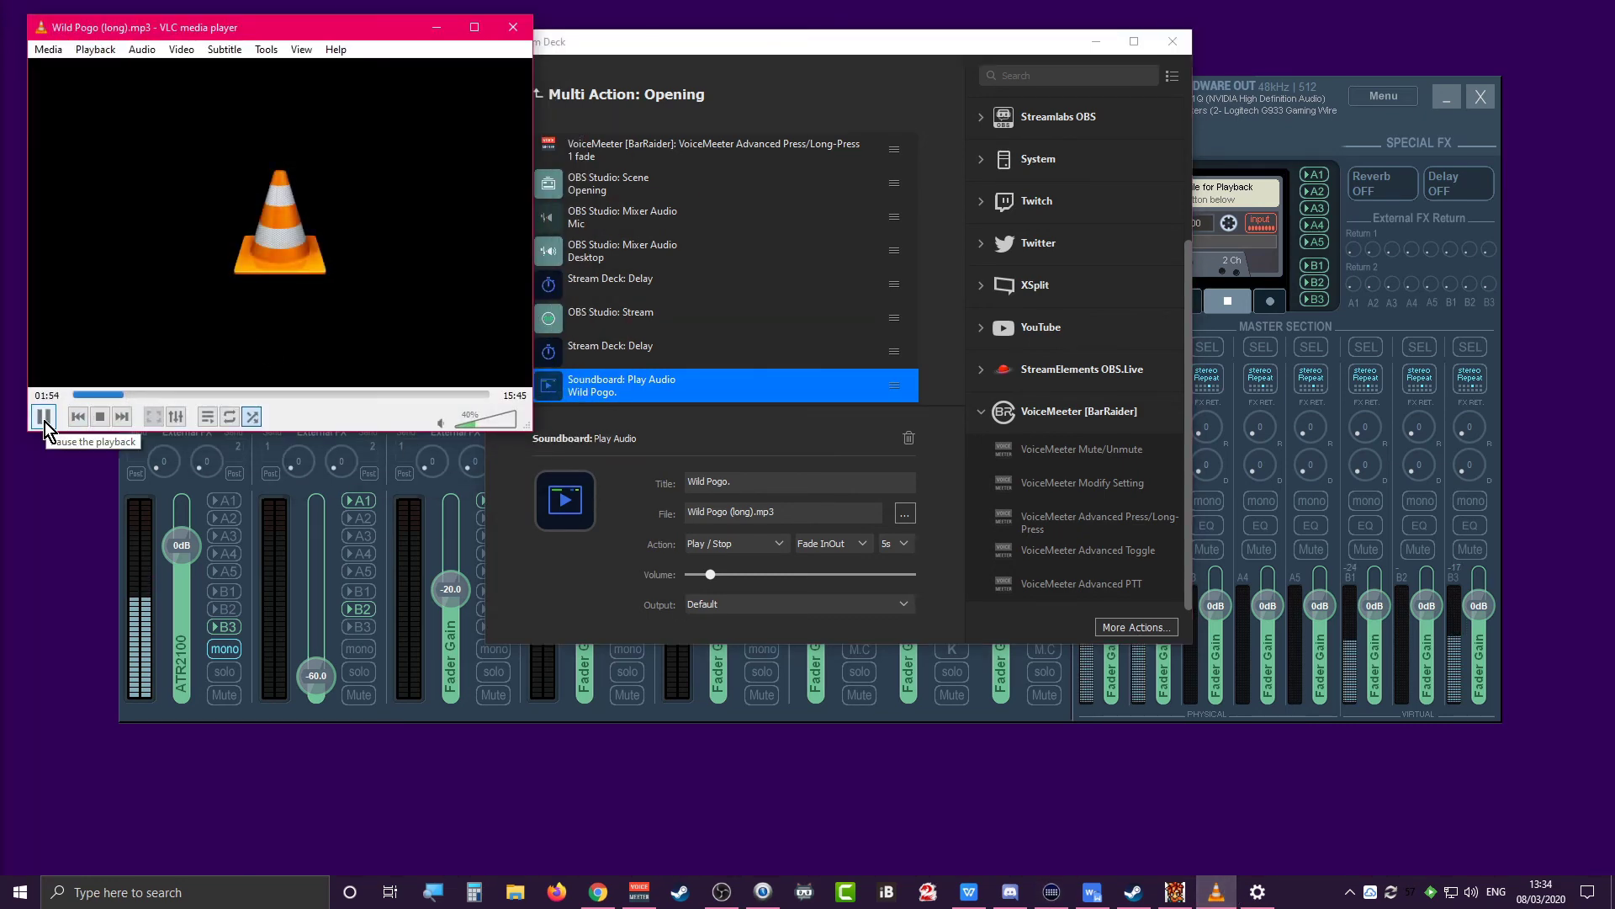
click(44, 418)
click(437, 27)
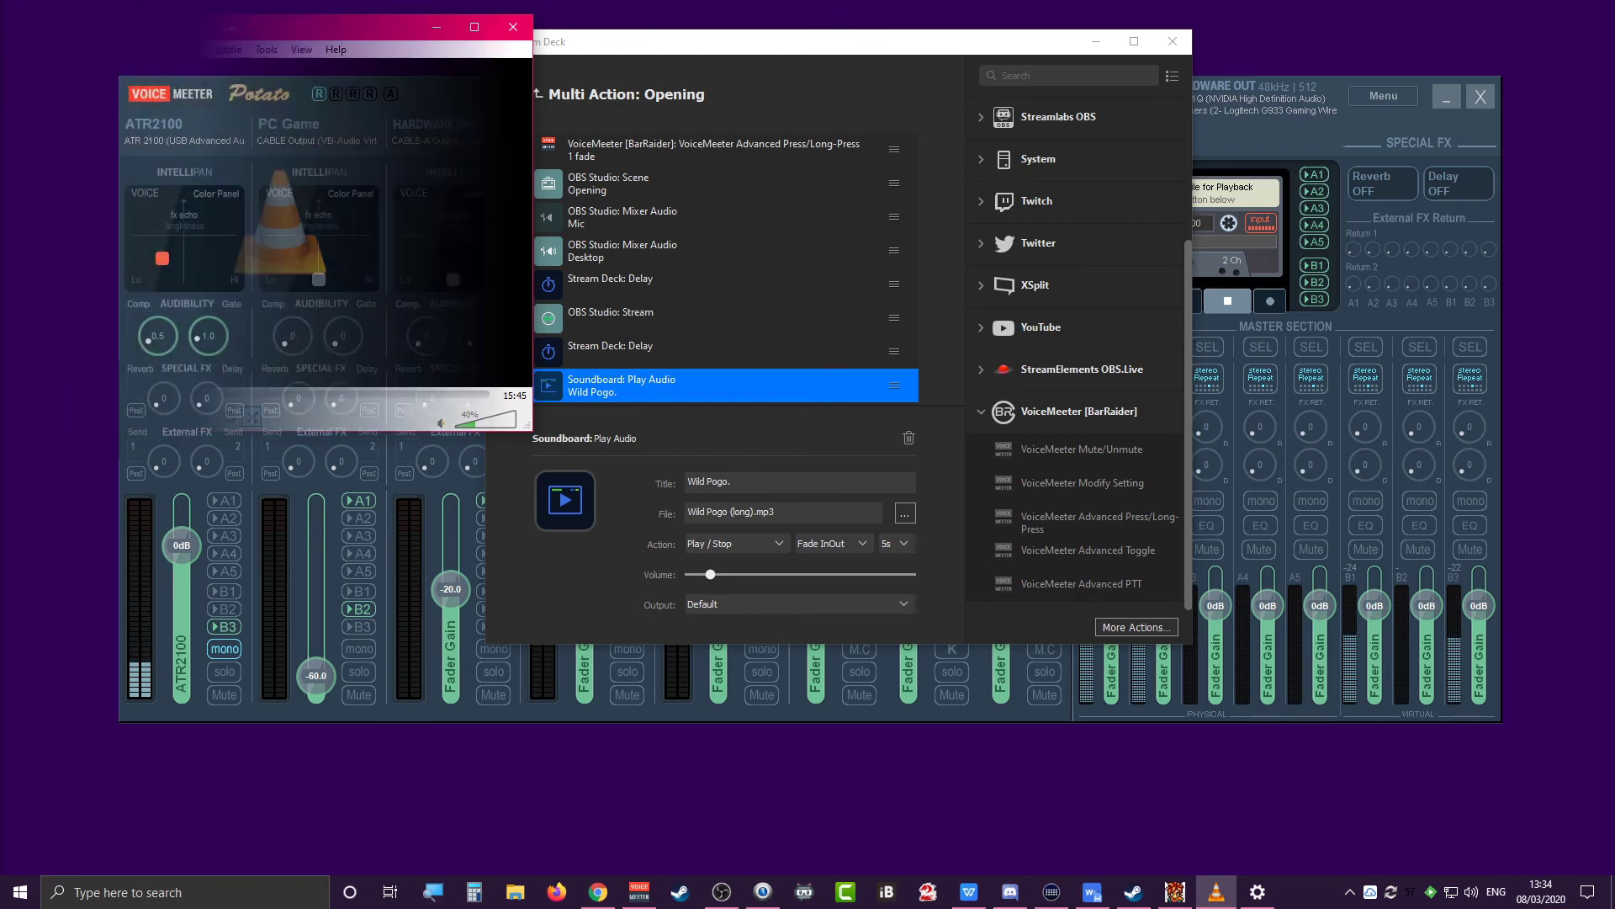
Review the action list of the lower Opening multi action and return to the Screens folder
click(538, 94)
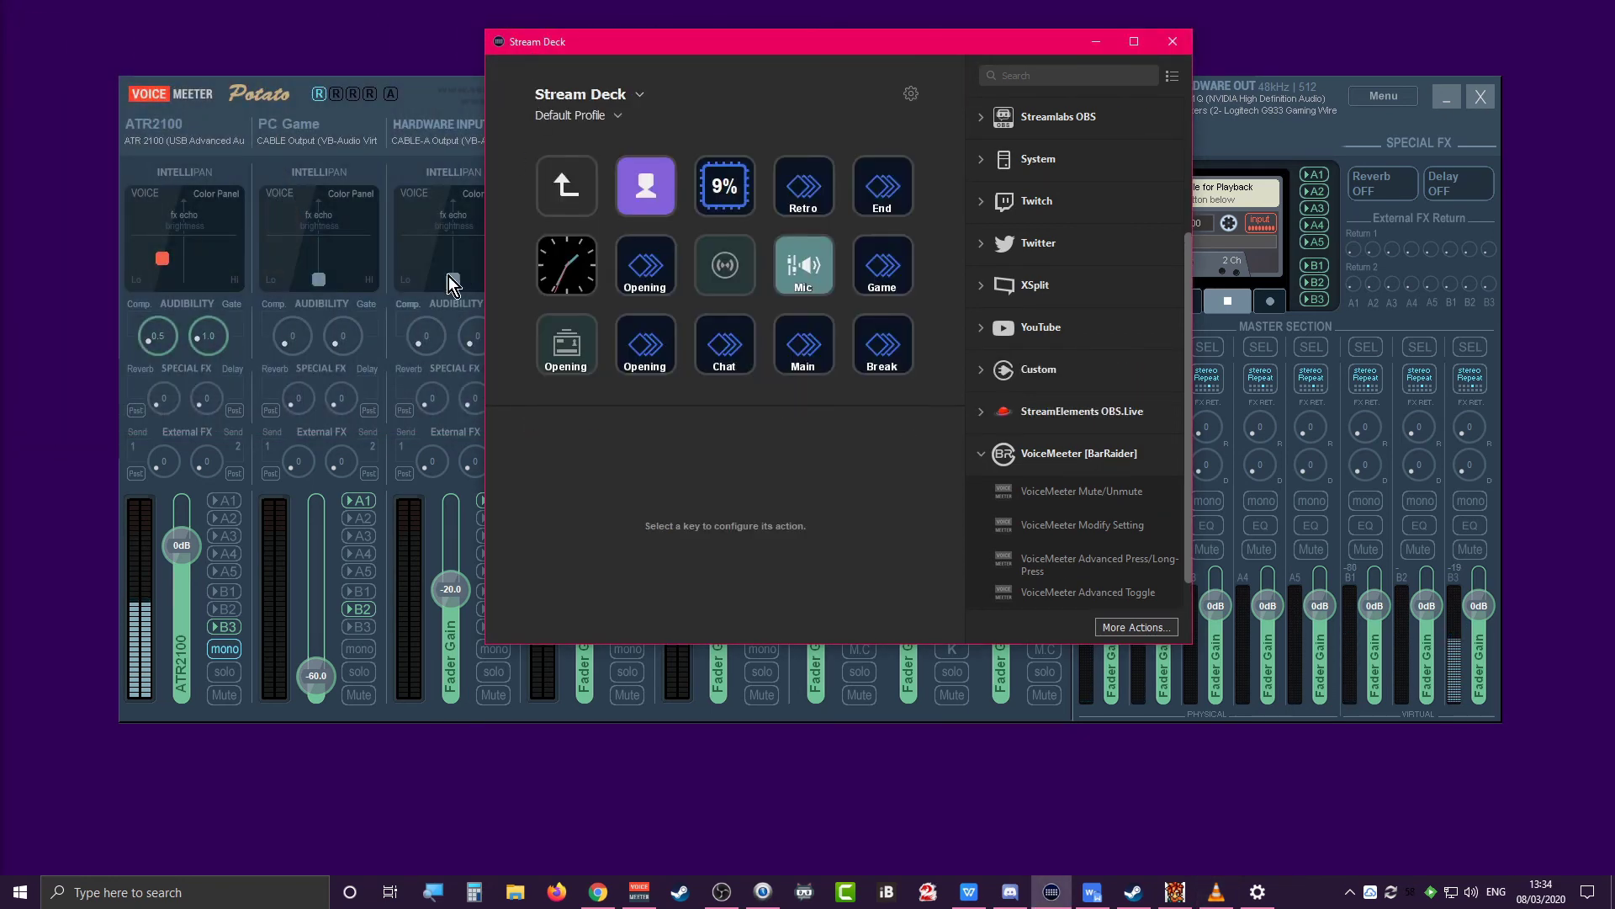
double_click(653, 347)
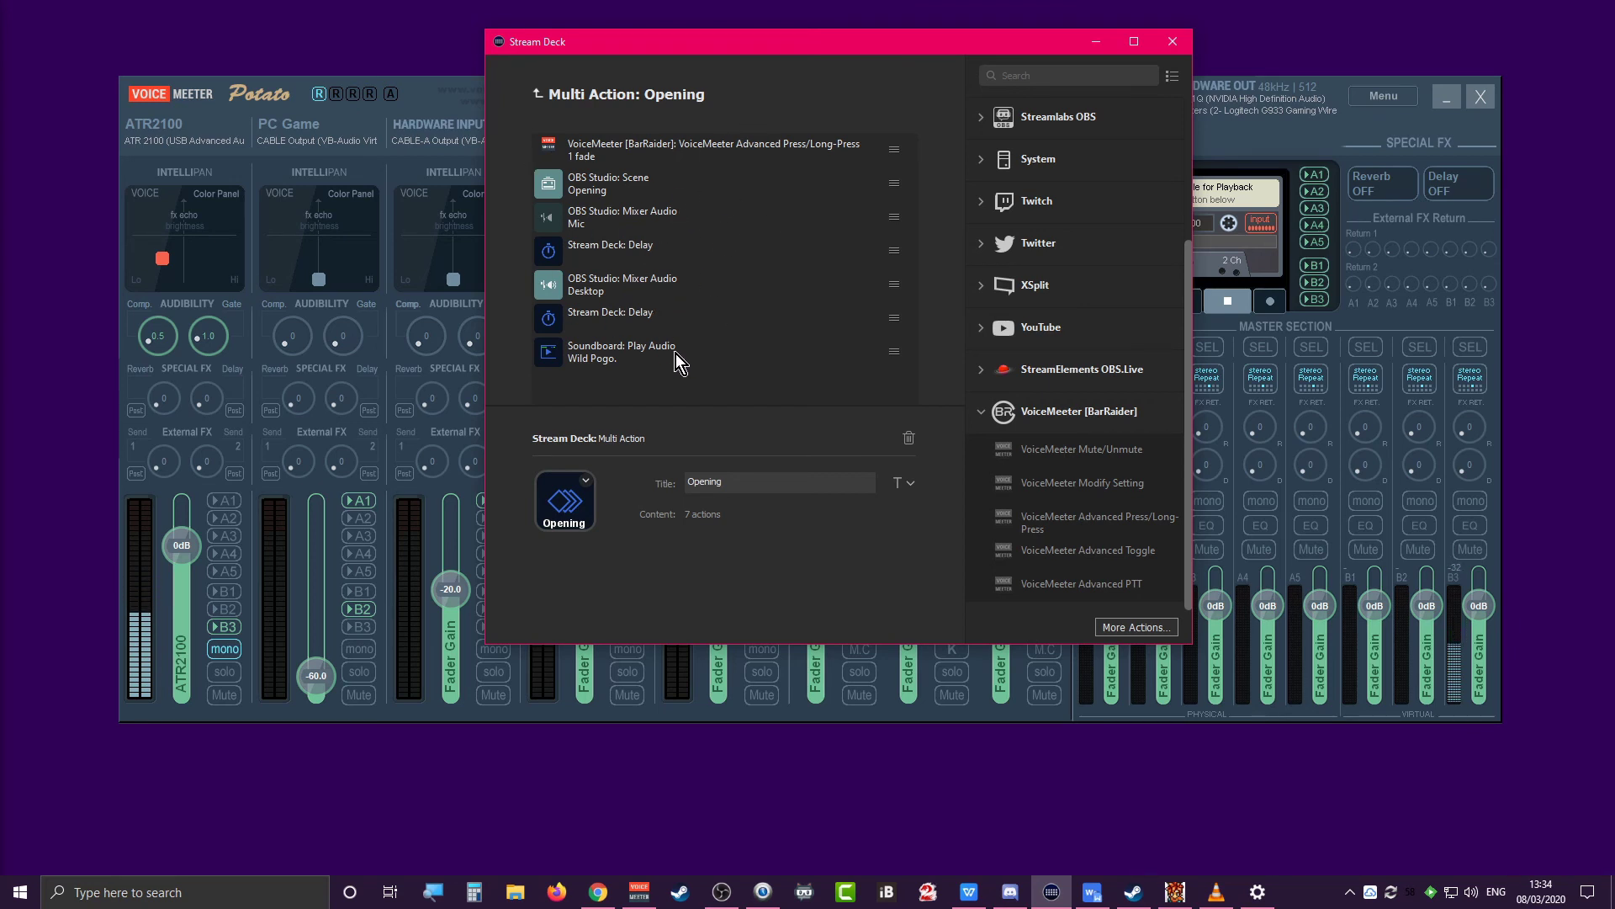
click(538, 94)
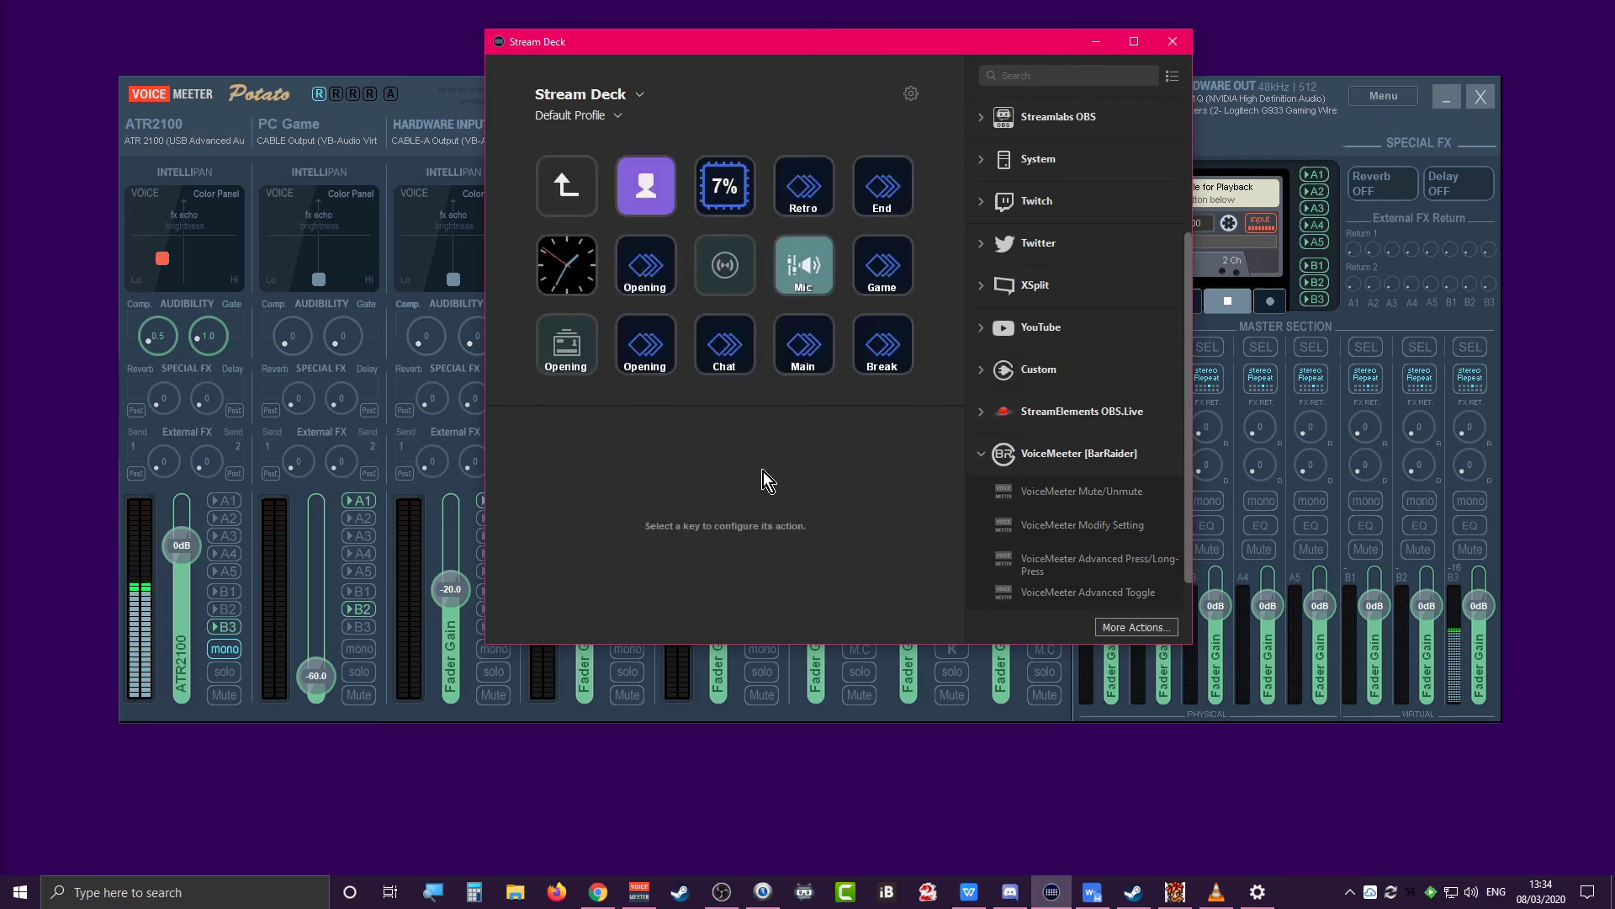
Examine the VoiceMeeter fade, Stop Audio and Elgato mixer settings of the Chat multi action and return to the folder
double_click(723, 357)
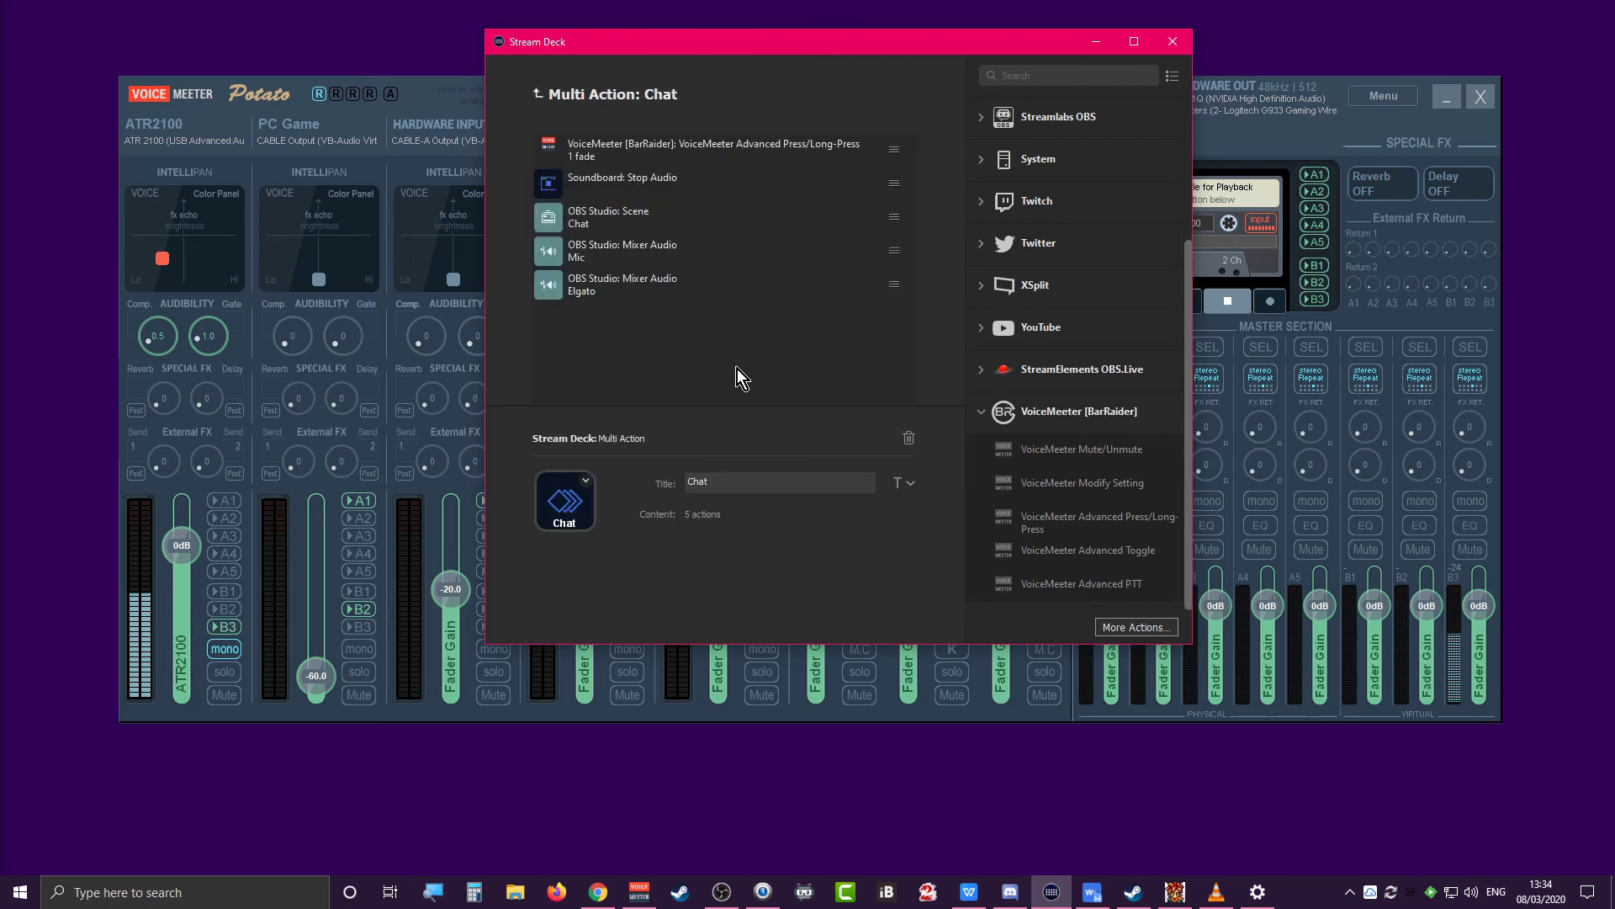
click(769, 151)
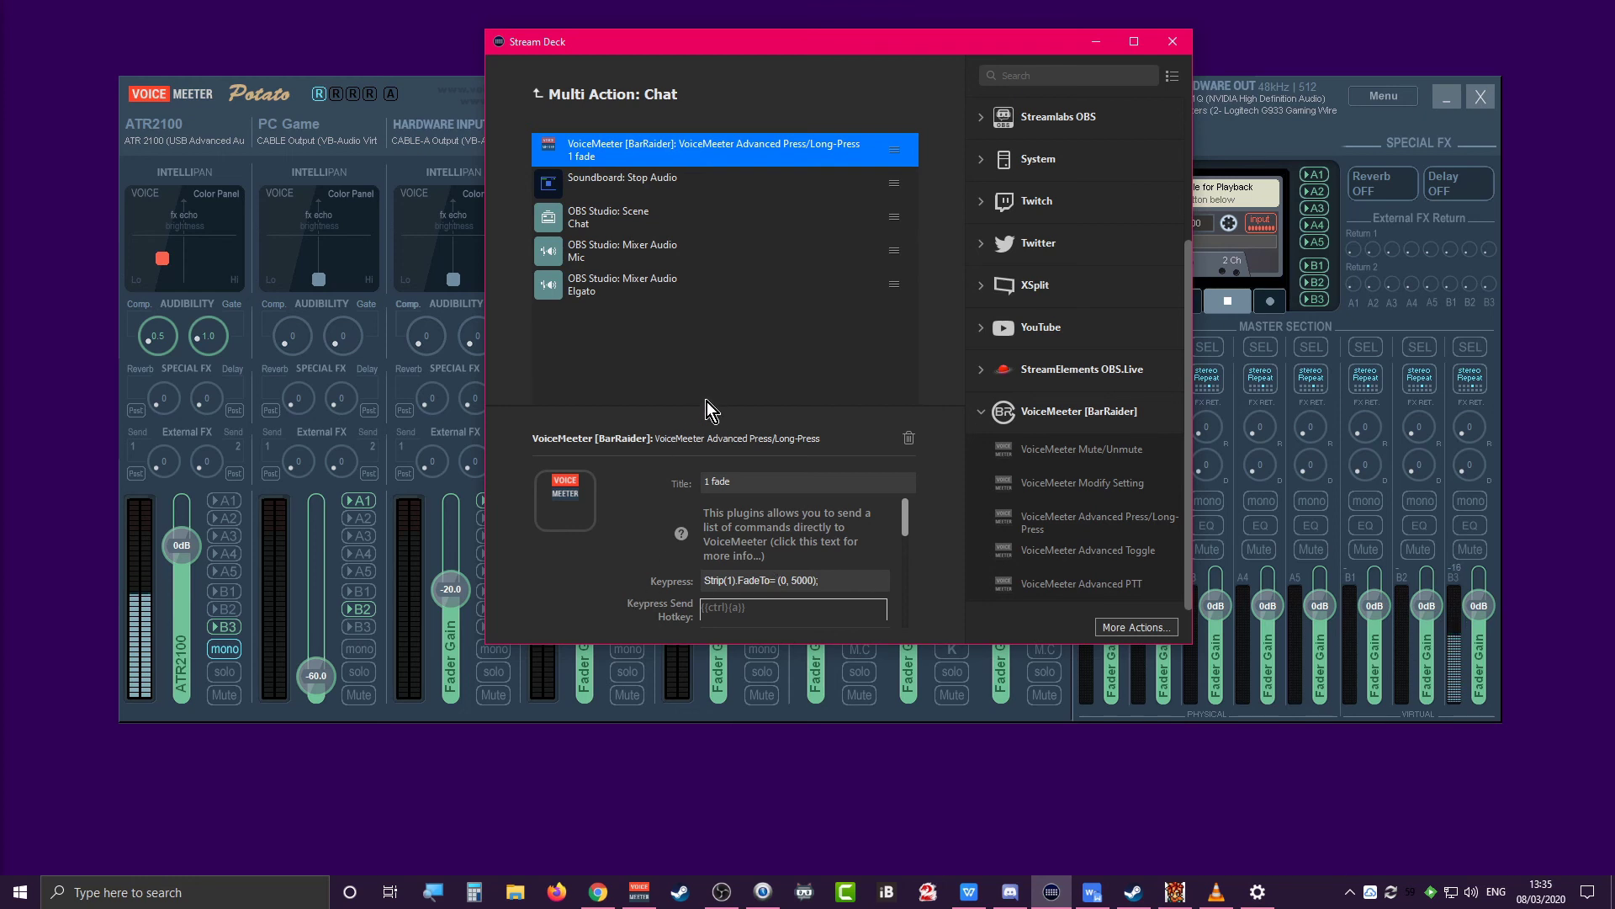
click(695, 178)
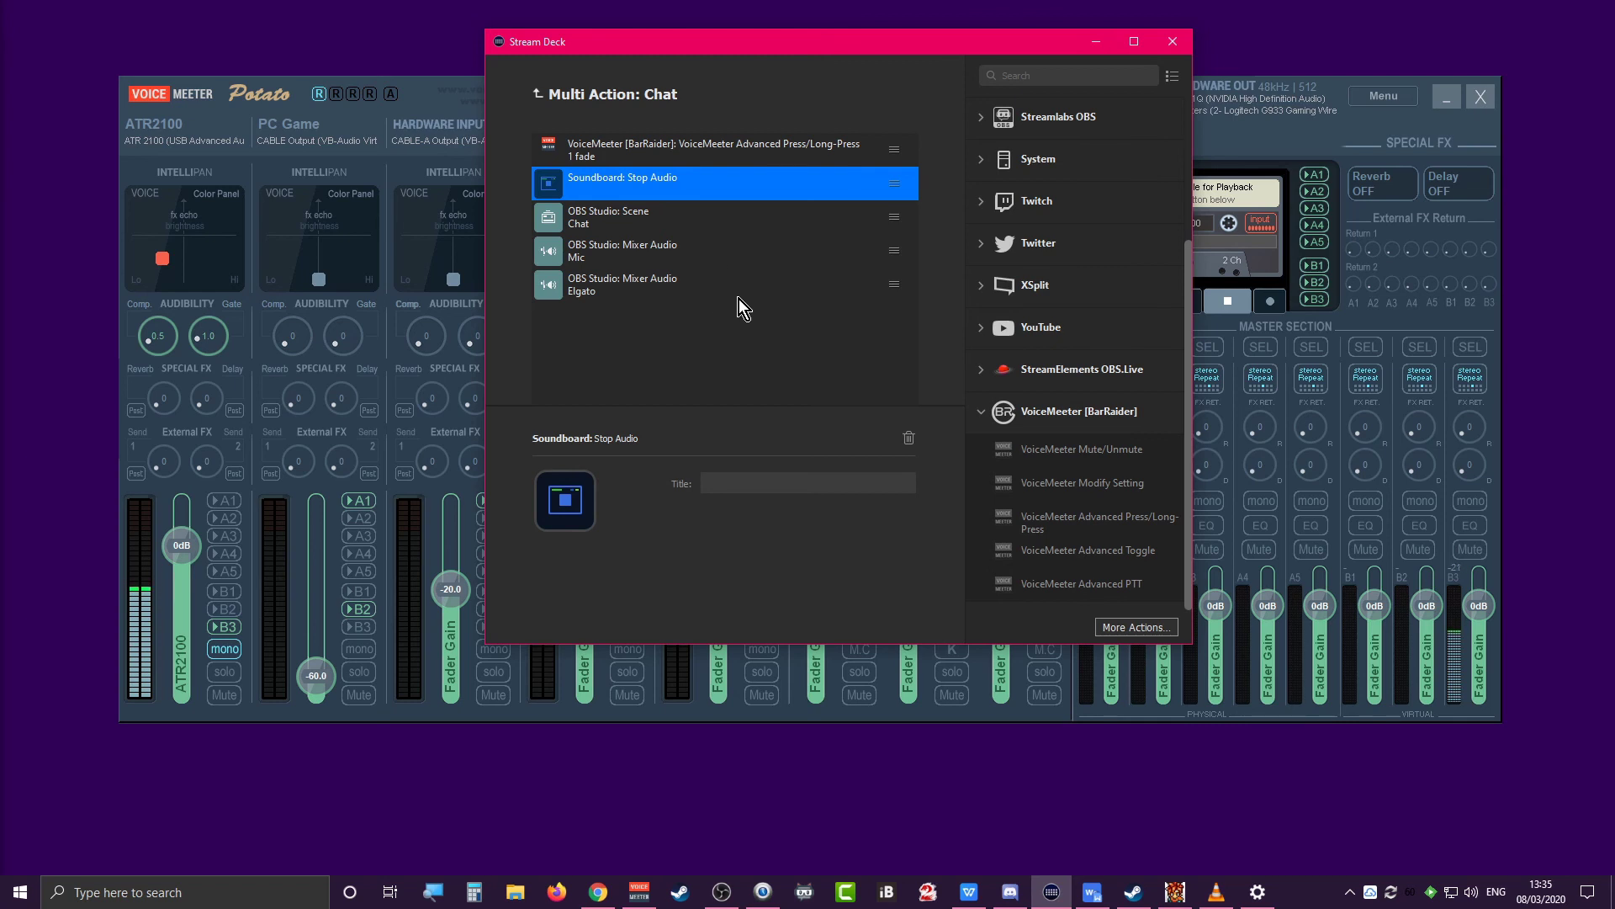
click(695, 290)
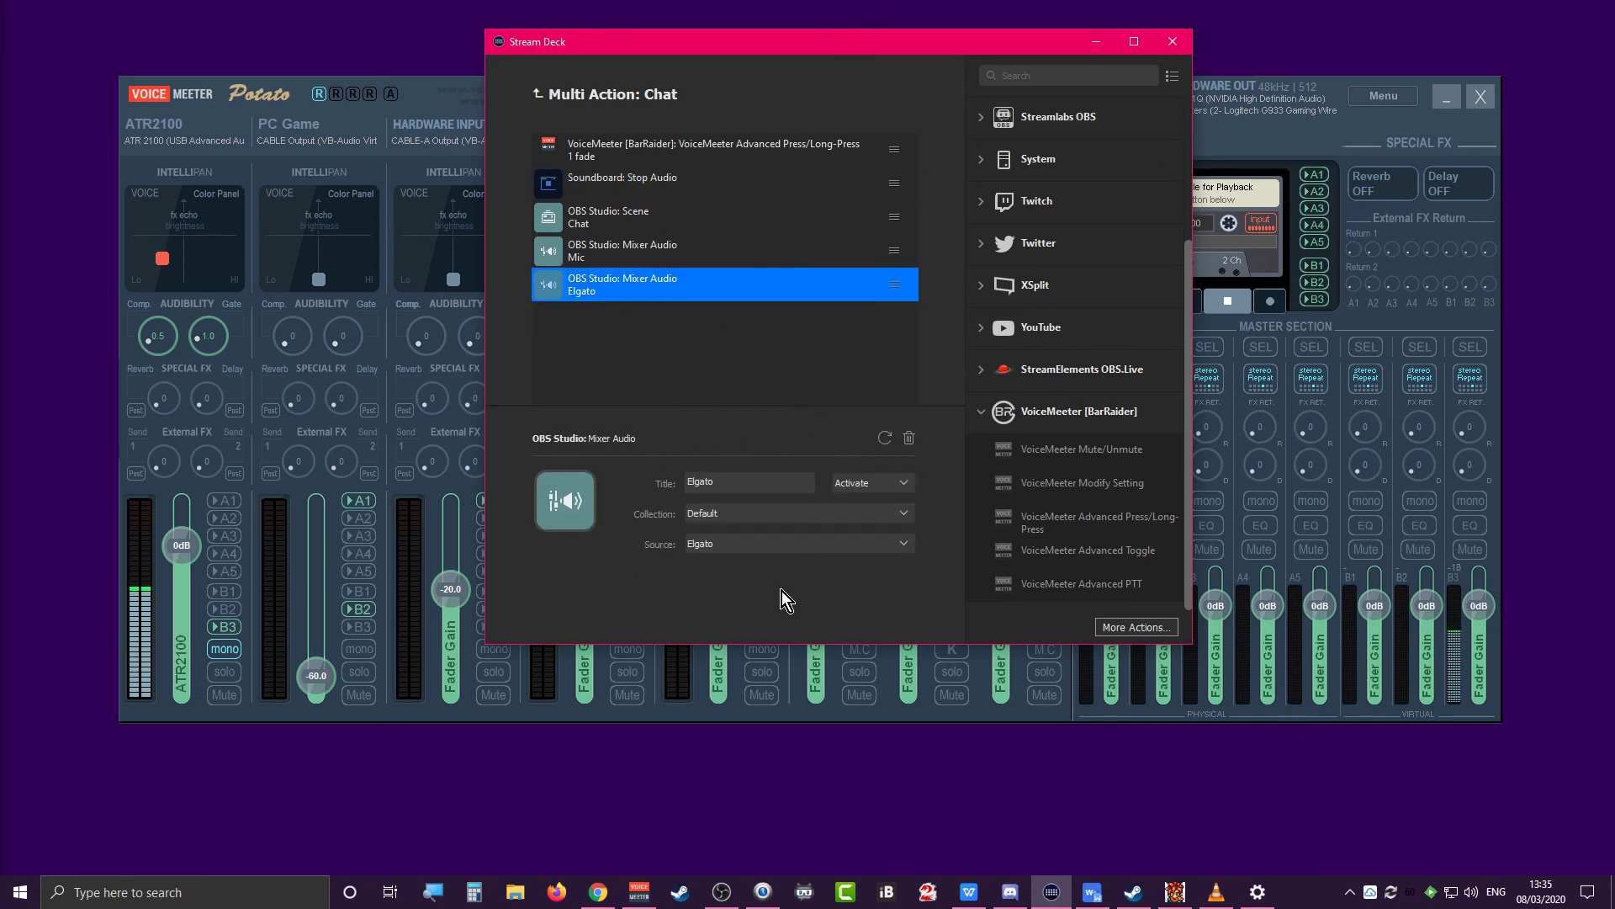
click(539, 94)
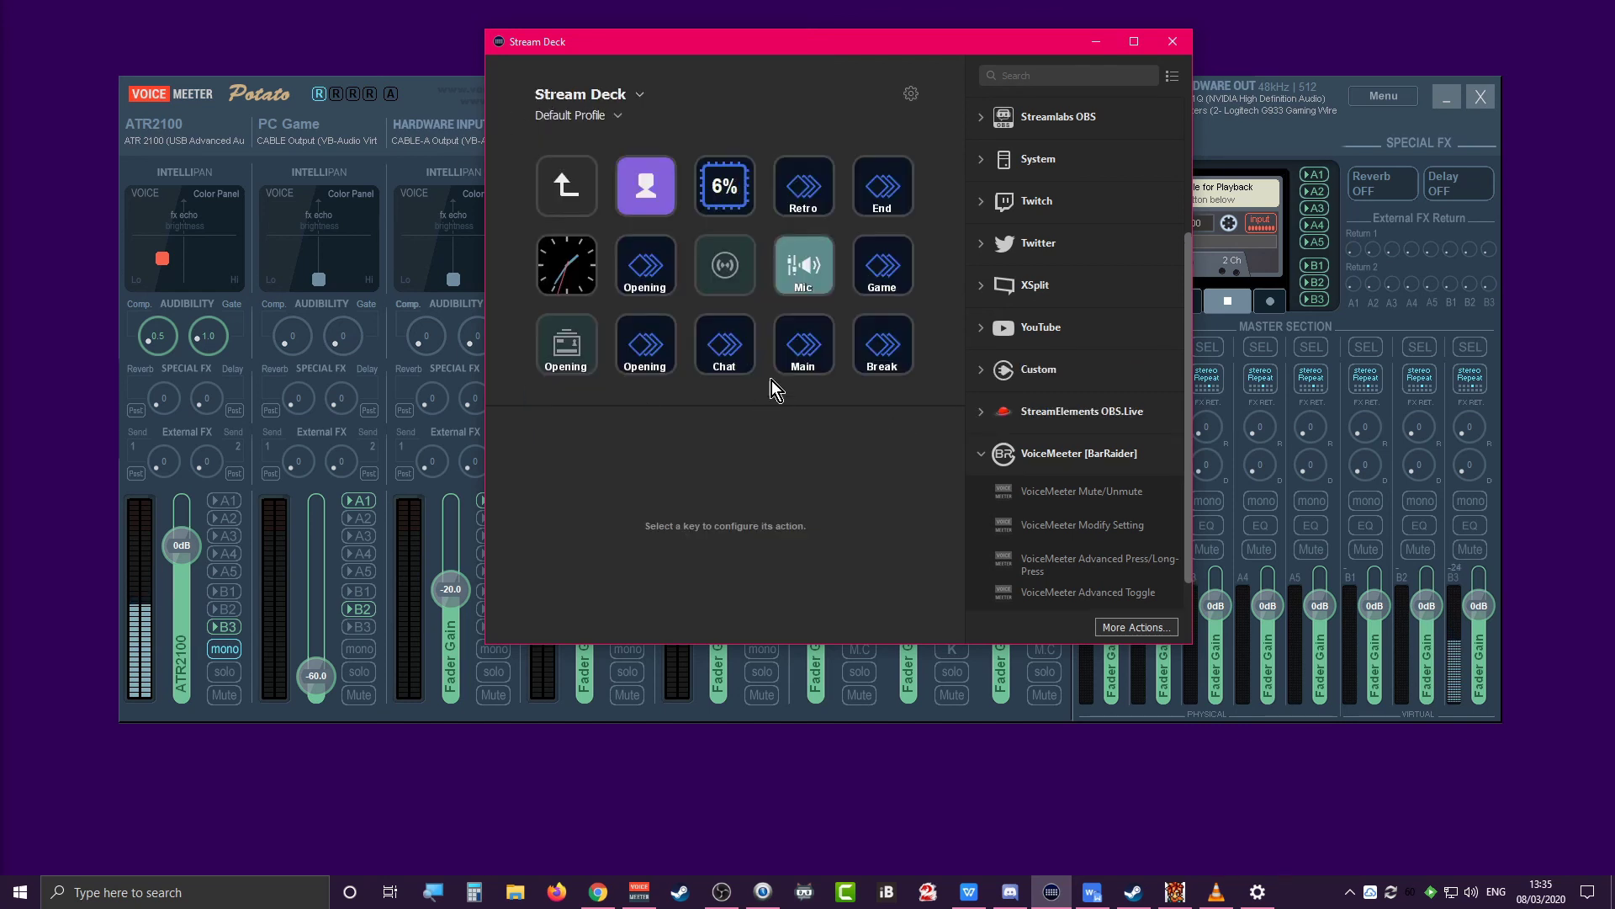
Examine the VoiceMeeter fade action in the Main multi action and return to the Screens folder
click(806, 345)
double_click(805, 345)
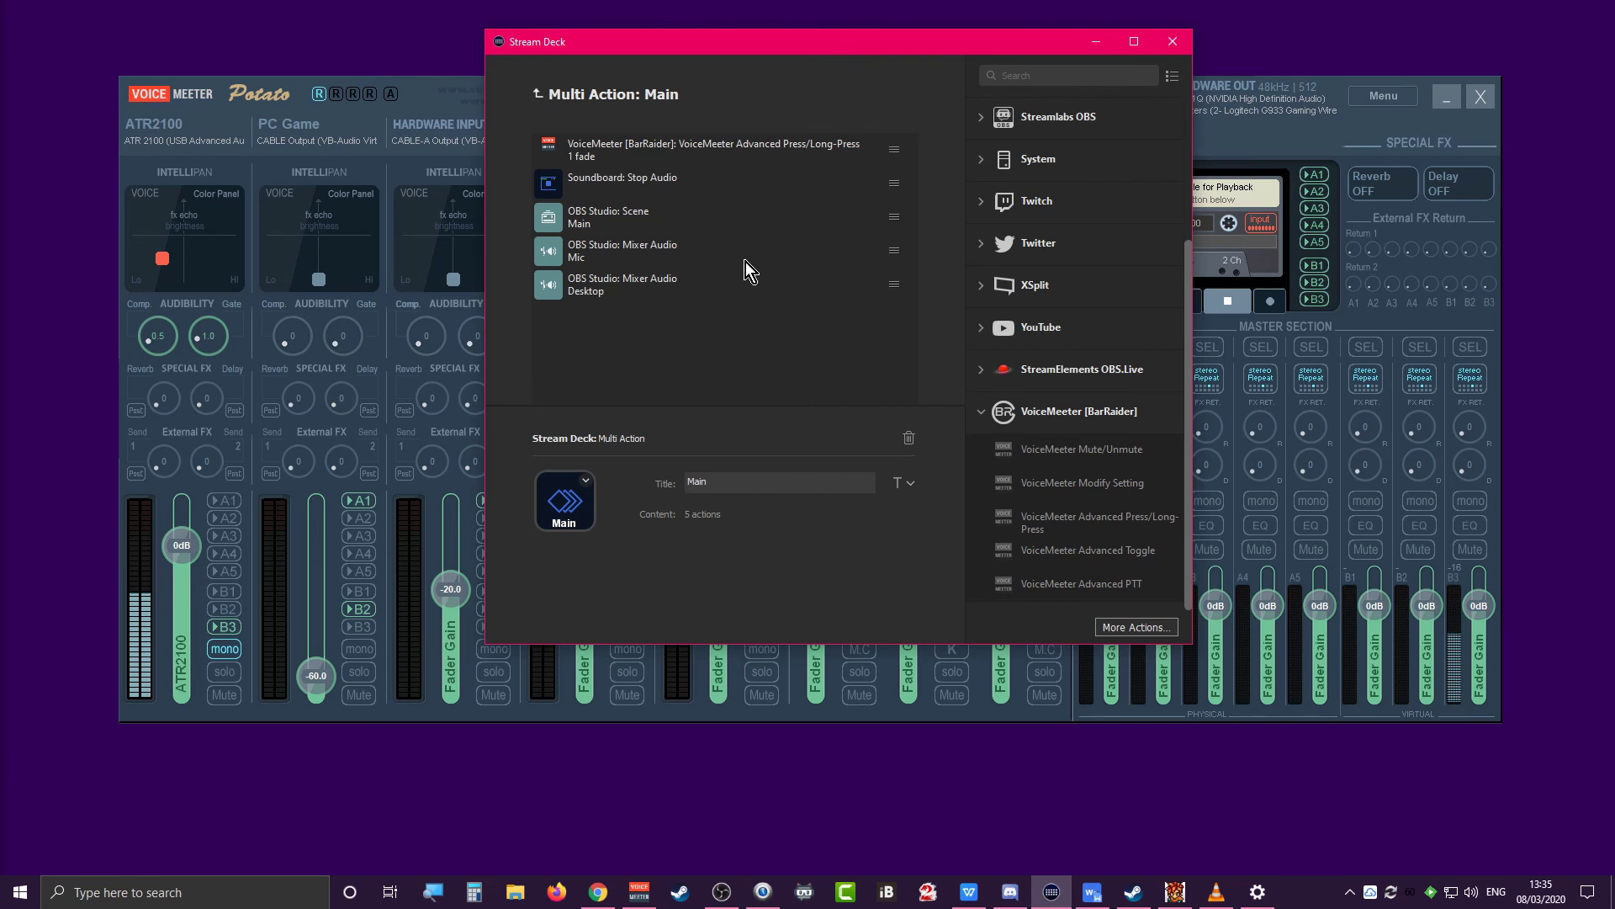
click(689, 148)
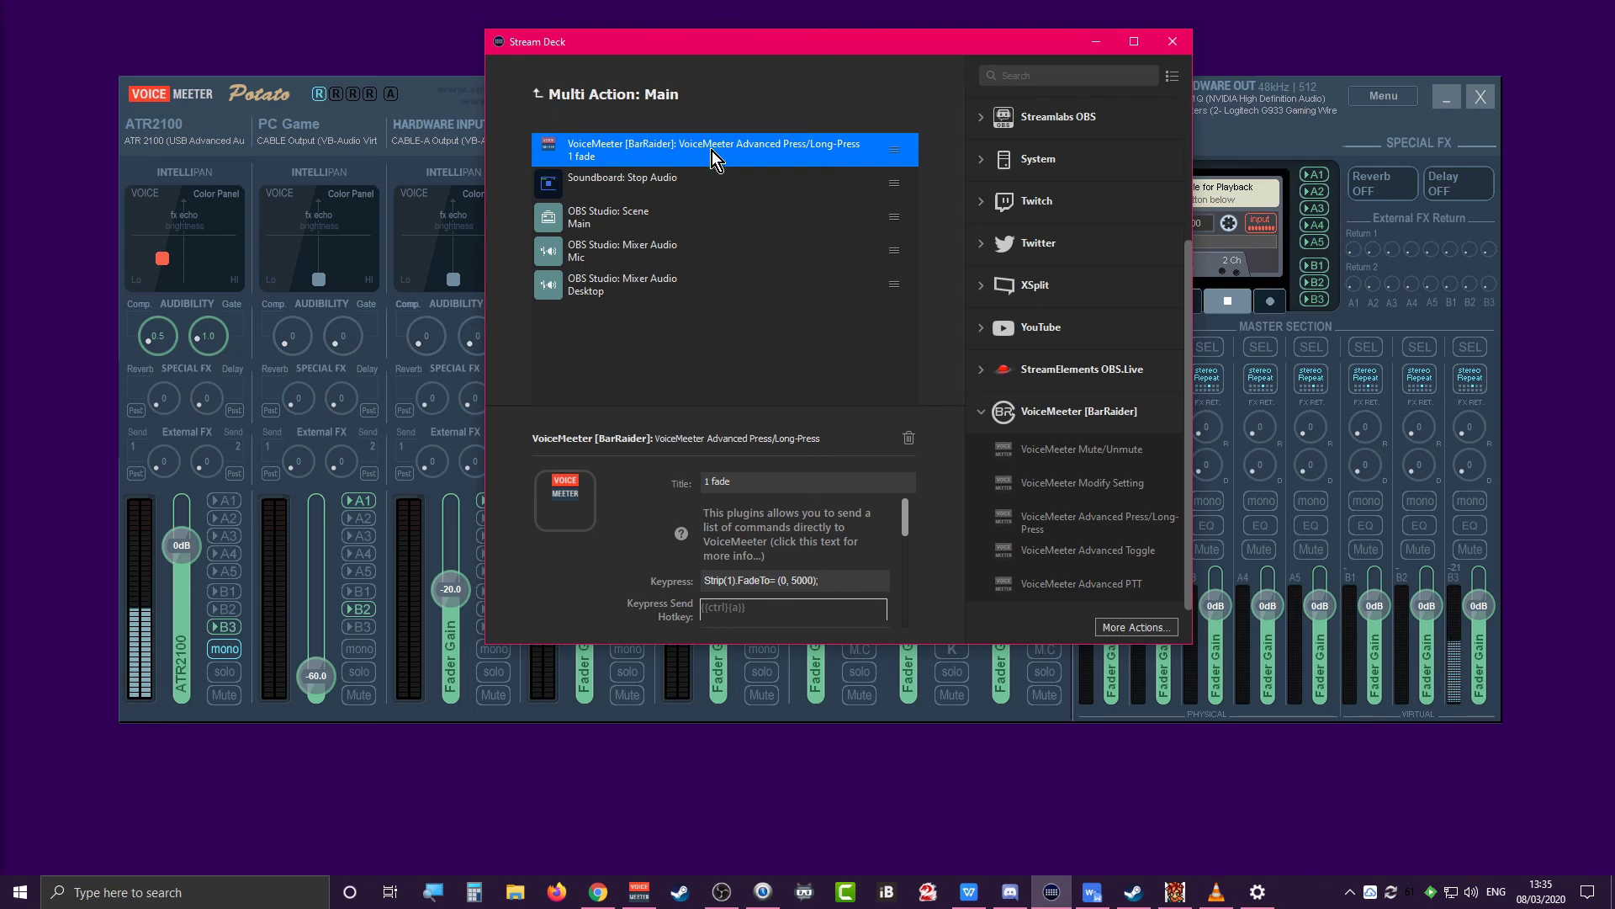
click(539, 95)
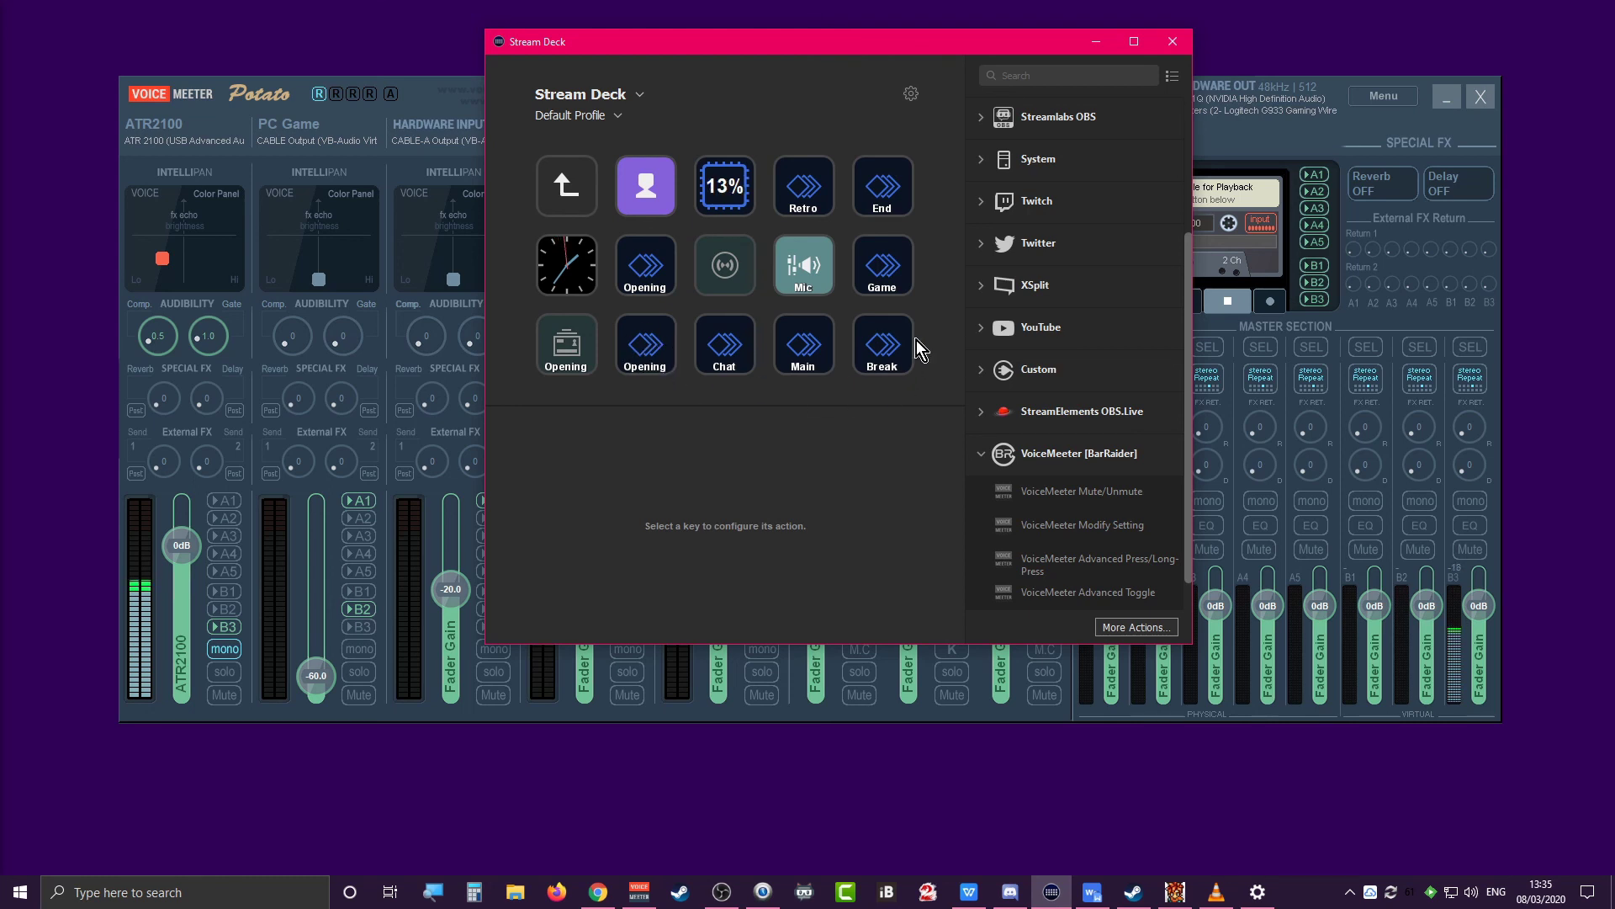
Examine the VoiceMeeter fade action in the Break multi action, return to the folder and minimize the Stream Deck window
click(885, 351)
double_click(885, 351)
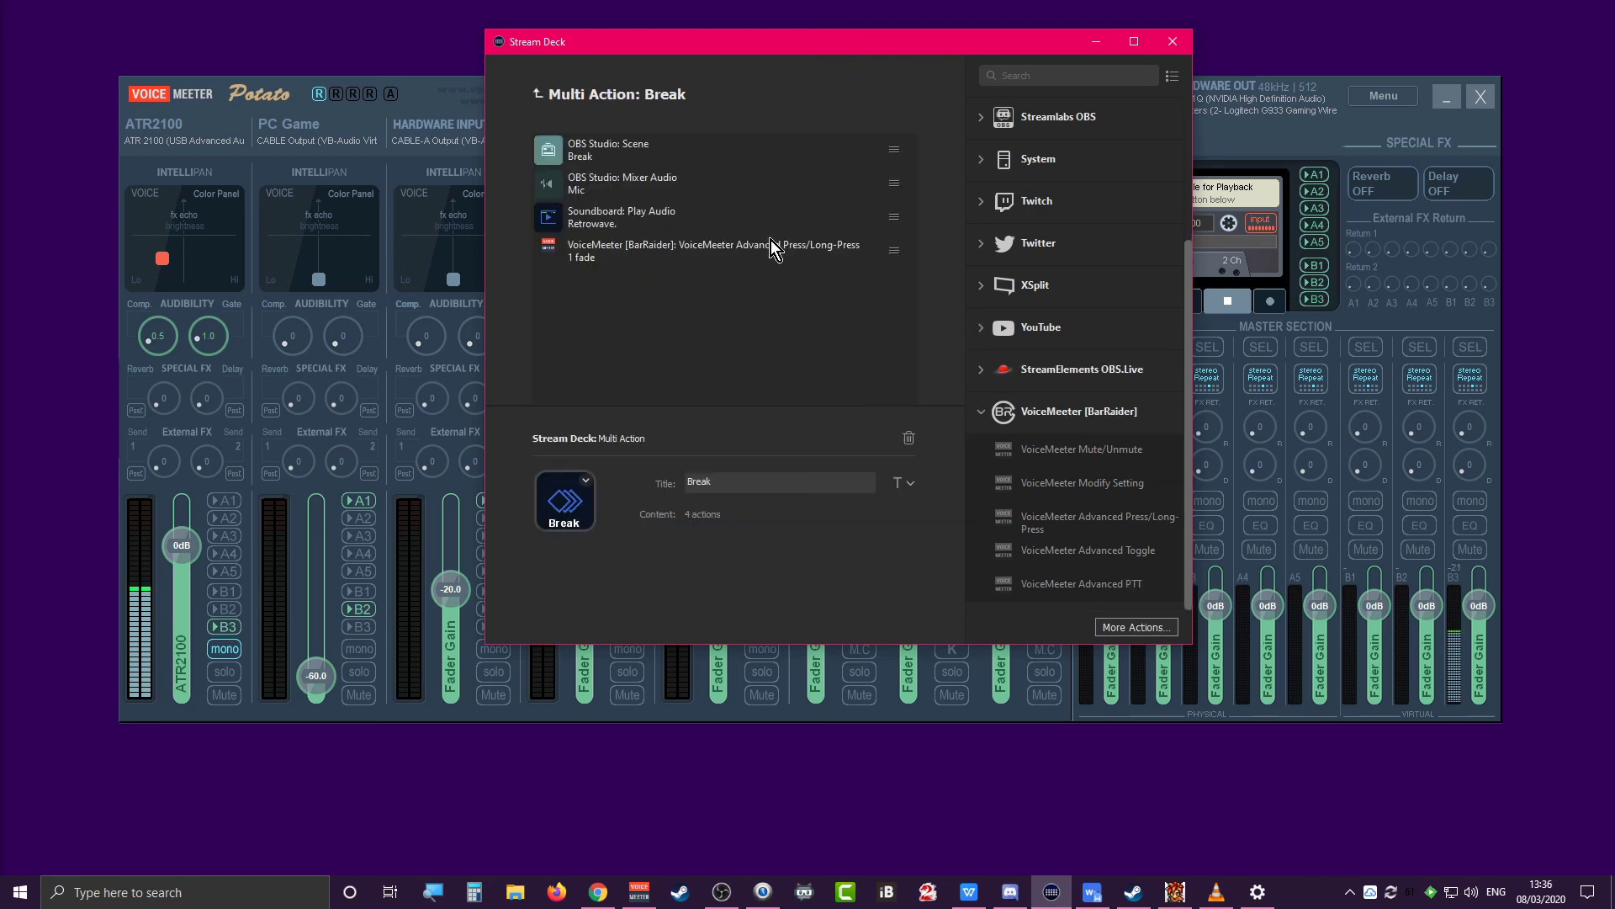
click(738, 256)
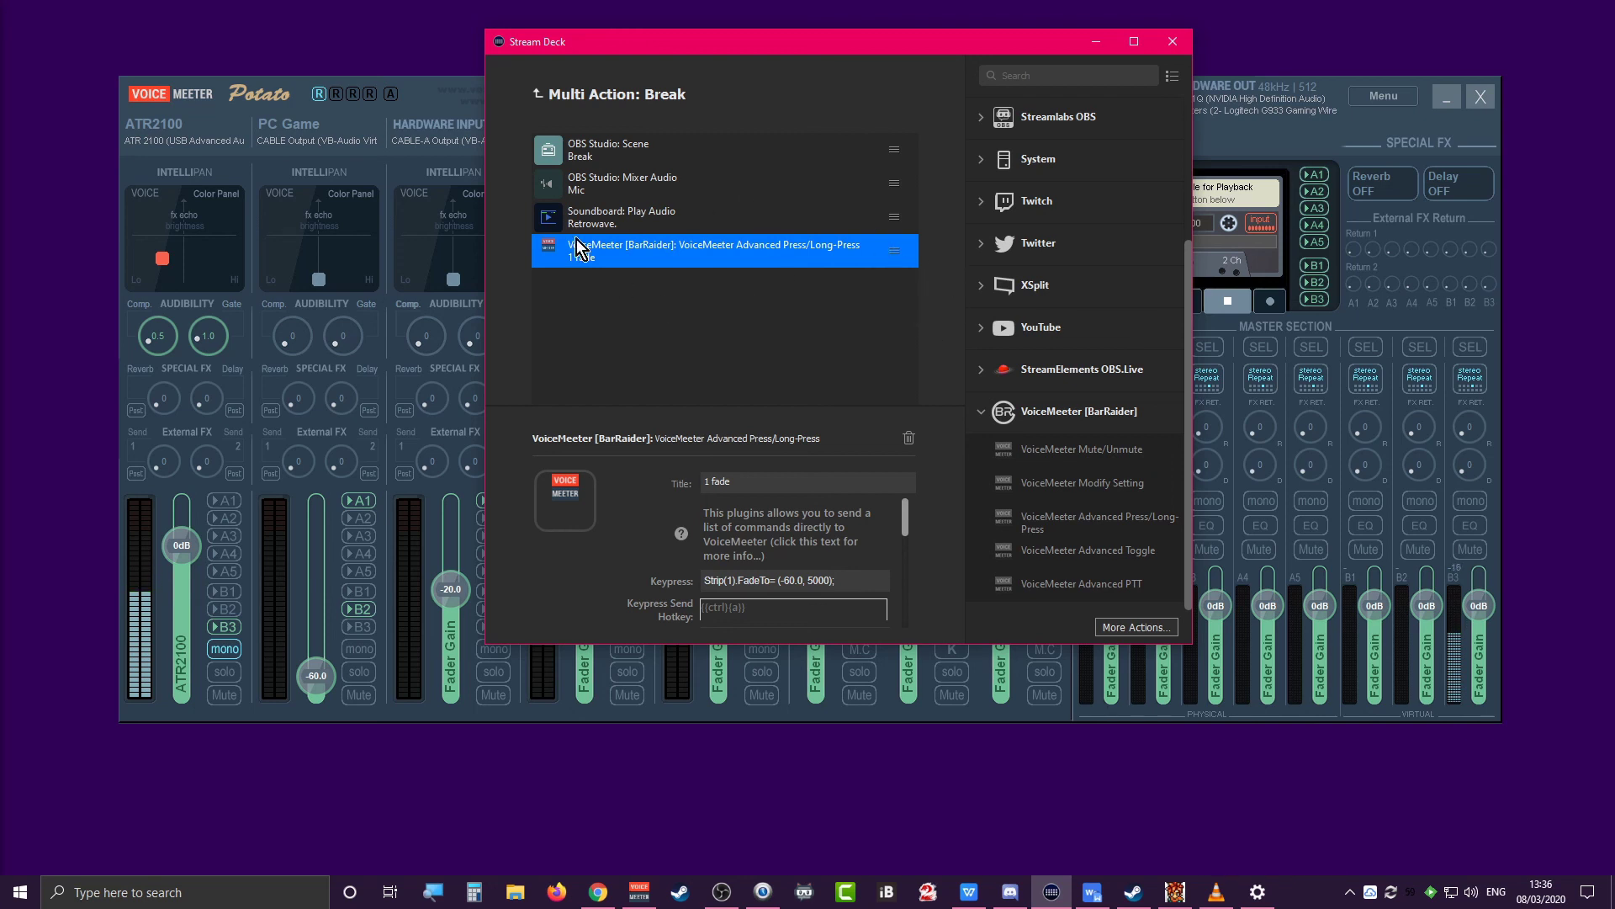
click(539, 98)
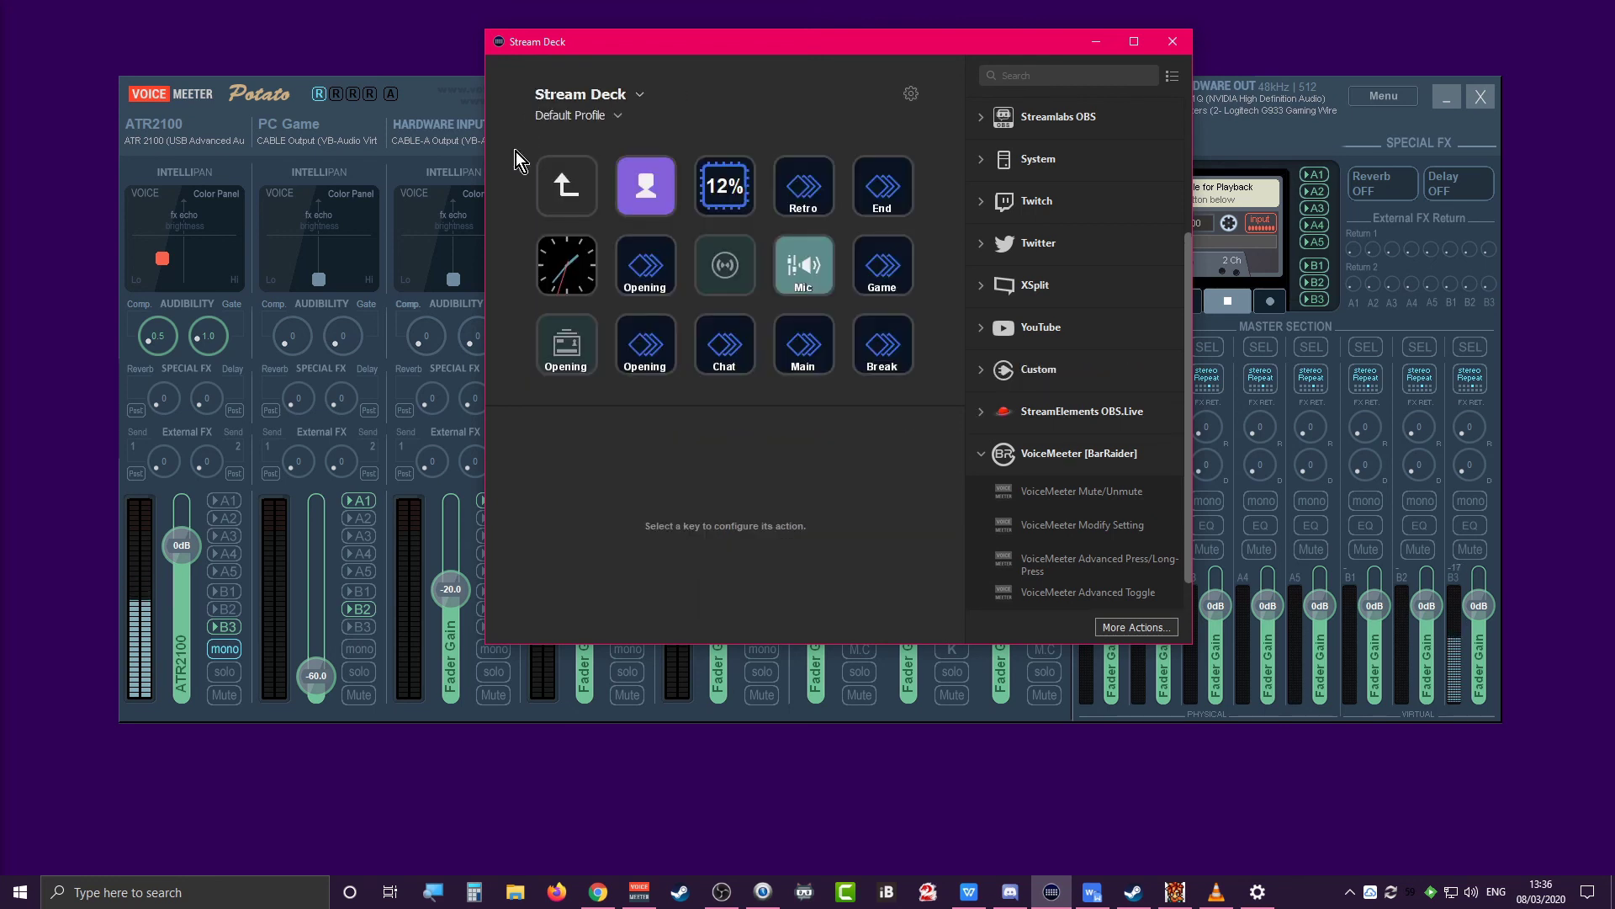
click(1090, 42)
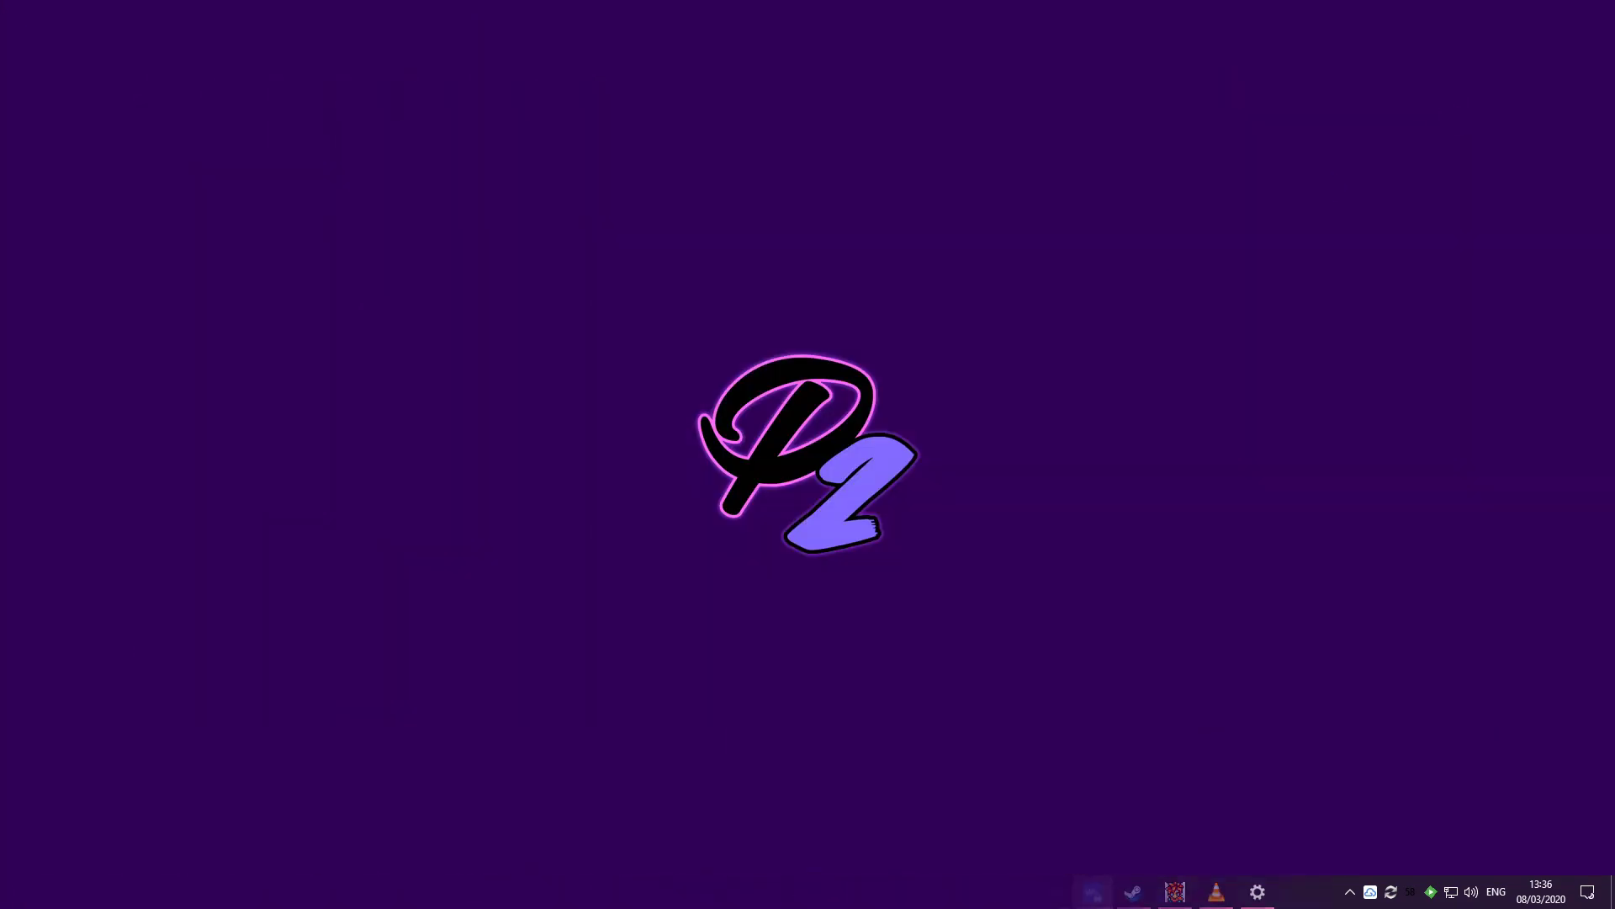